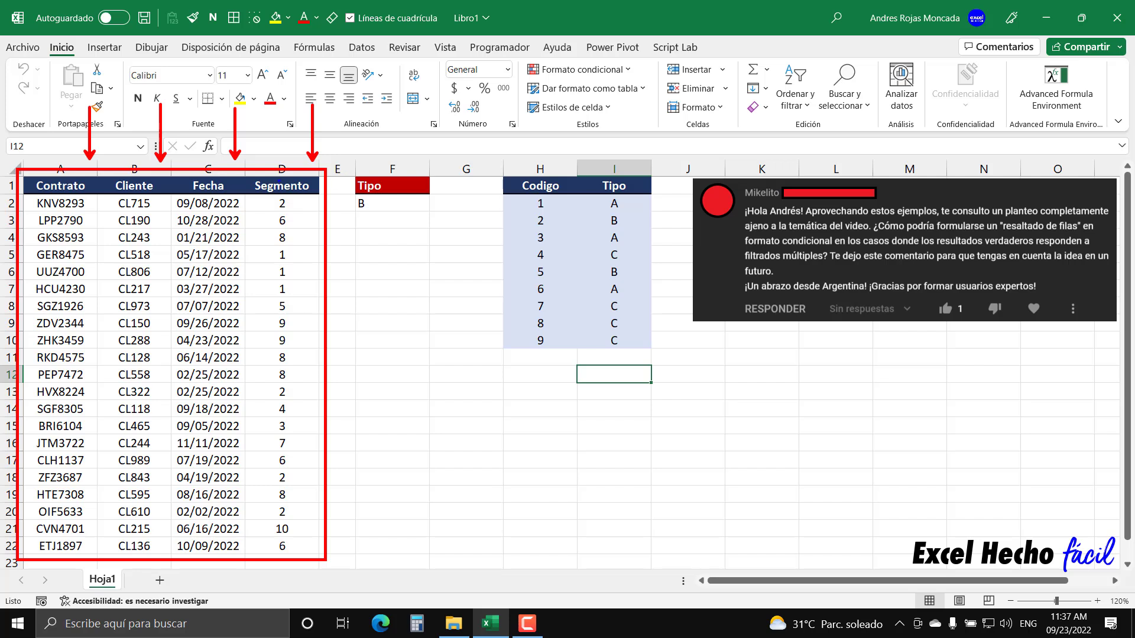
# Step: Annotate the Segmento column and the Codigo/Tipo list, linking Codigo to Segmento, then clear the ink
pyautogui.moveTo(242, 164); pyautogui.dragTo(331, 566)
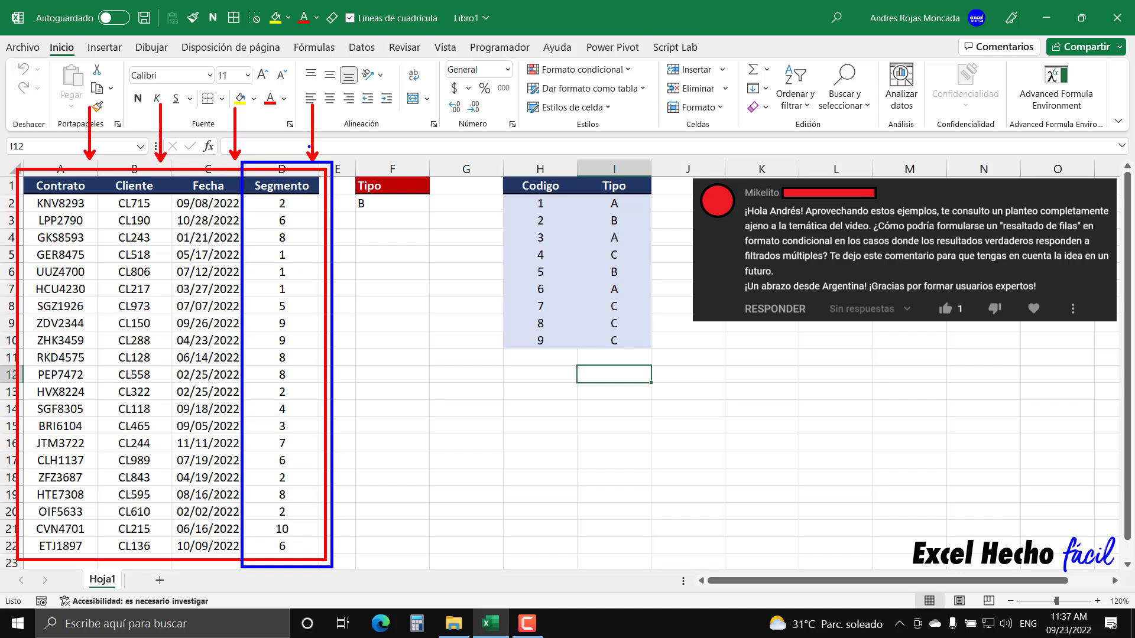
pyautogui.moveTo(290, 119); pyautogui.dragTo(289, 152)
pyautogui.press('r')
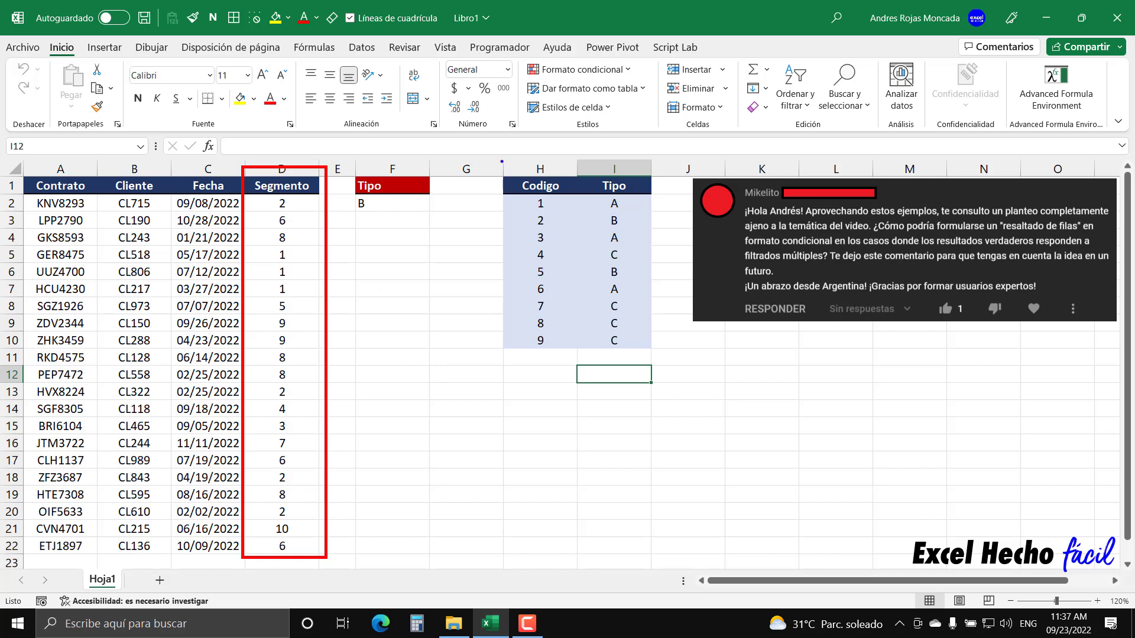
pyautogui.moveTo(493, 162); pyautogui.dragTo(662, 359)
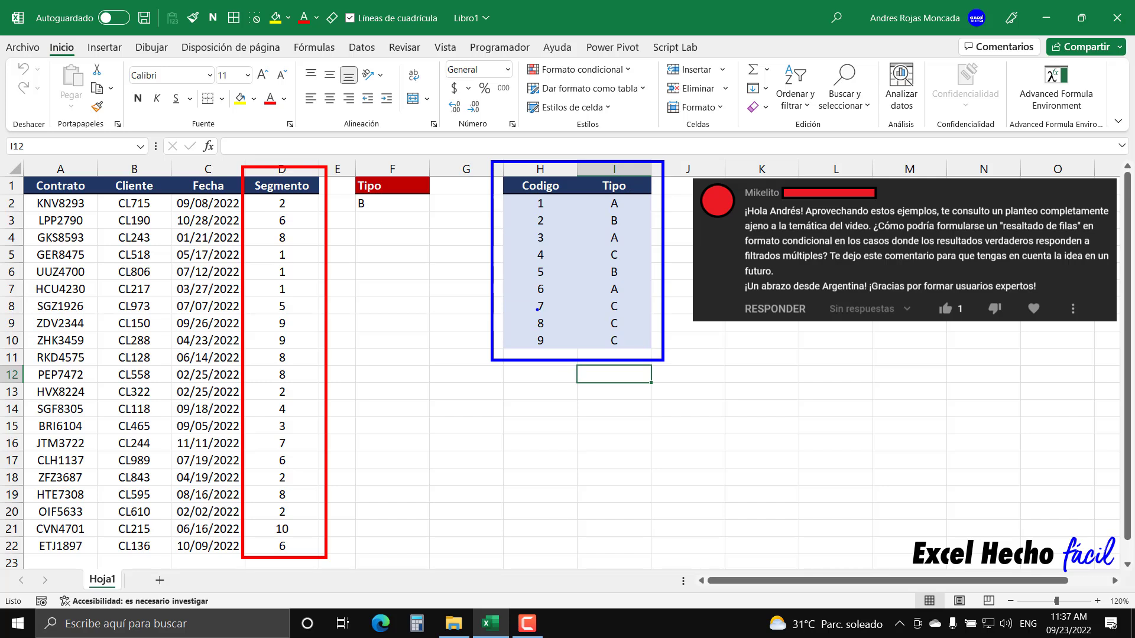
pyautogui.moveTo(500, 169); pyautogui.dragTo(582, 355)
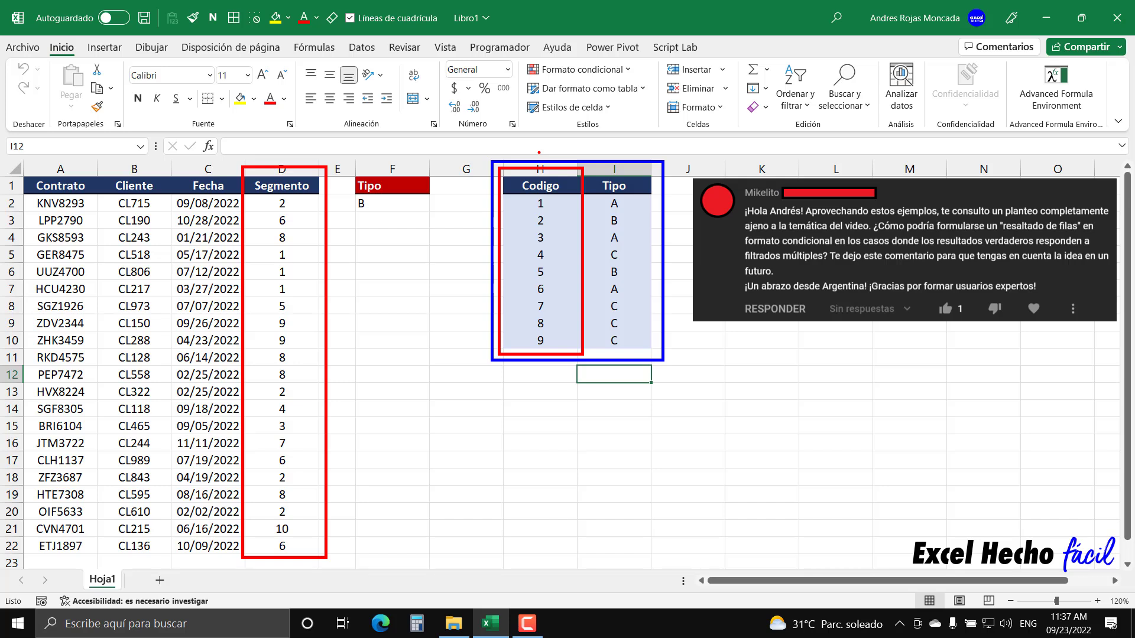
pyautogui.moveTo(539, 153); pyautogui.dragTo(288, 158)
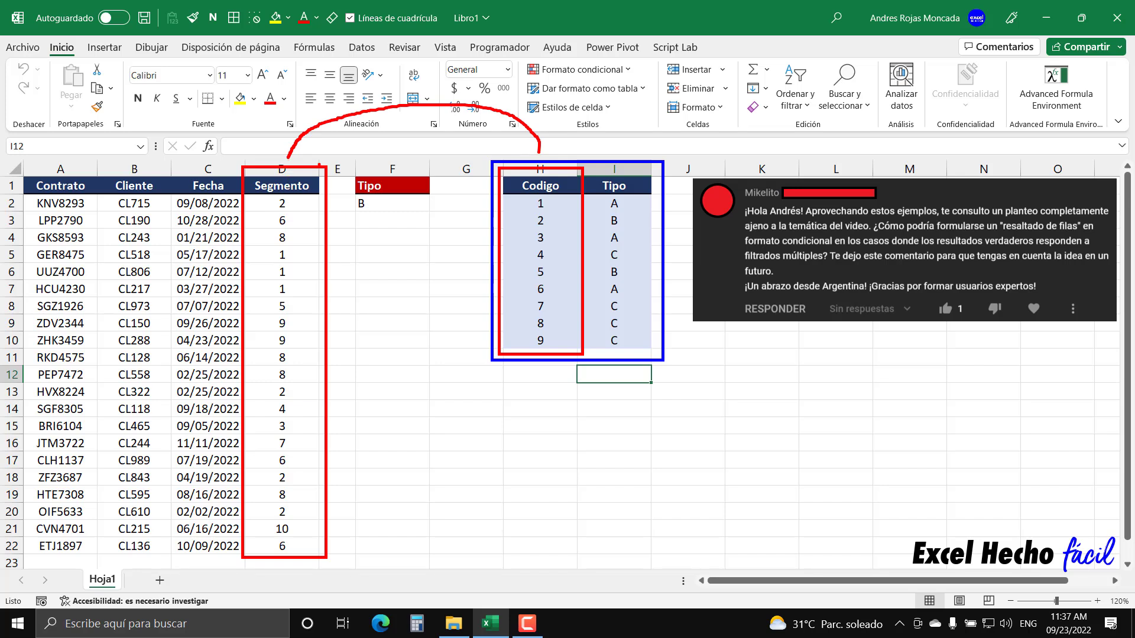
pyautogui.moveTo(319, 158)
pyautogui.mouseDown()
pyautogui.moveTo(334, 135)
pyautogui.moveTo(320, 157)
pyautogui.mouseUp()
pyautogui.moveTo(571, 155); pyautogui.dragTo(582, 116)
pyautogui.moveTo(548, 145); pyautogui.dragTo(554, 149)
pyautogui.moveTo(264, 152); pyautogui.dragTo(268, 148)
pyautogui.moveTo(268, 148)
pyautogui.mouseDown()
pyautogui.moveTo(277, 158)
pyautogui.moveTo(257, 155)
pyautogui.mouseUp()
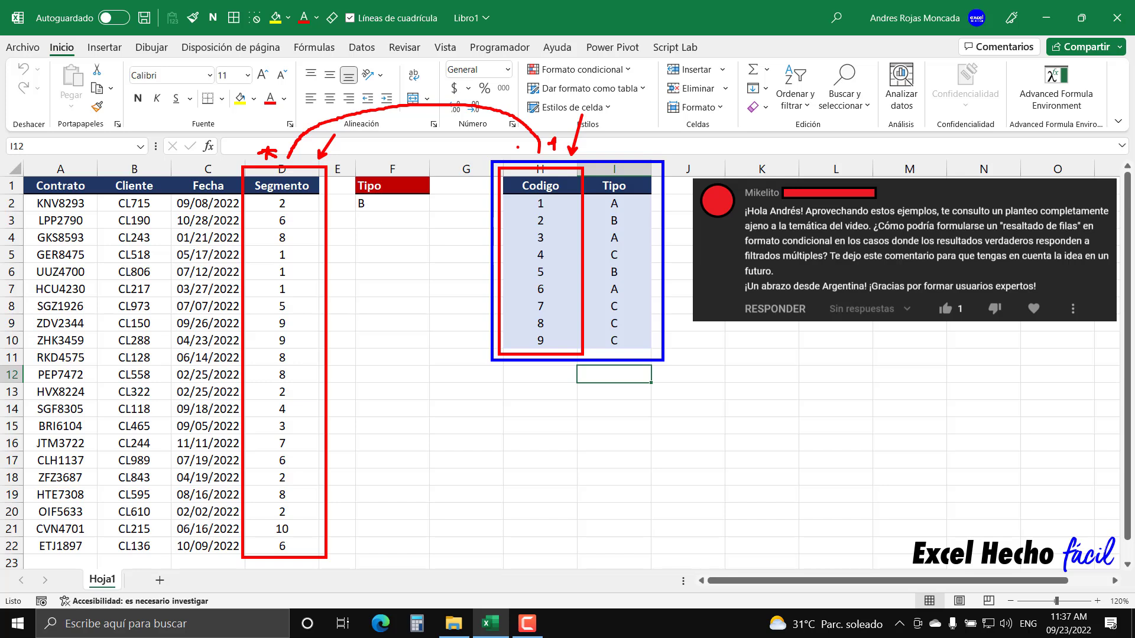
pyautogui.press('e')
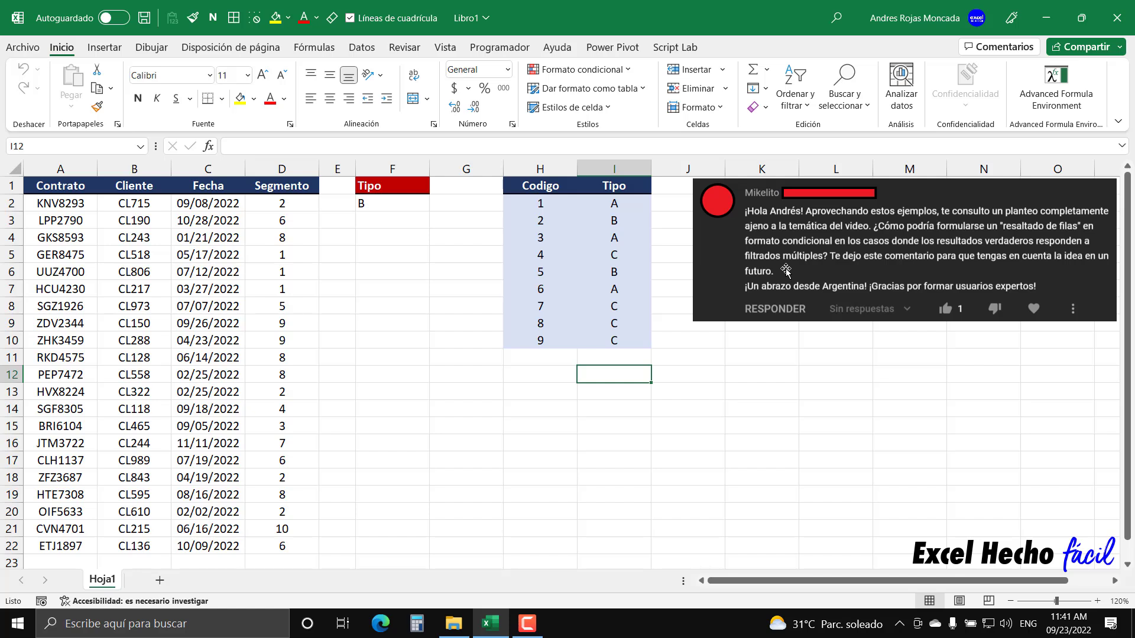
# Step: Select parts of the Codigo/Tipo list and cell F2 to explain the lookup
pyautogui.moveTo(539, 190); pyautogui.dragTo(622, 342)
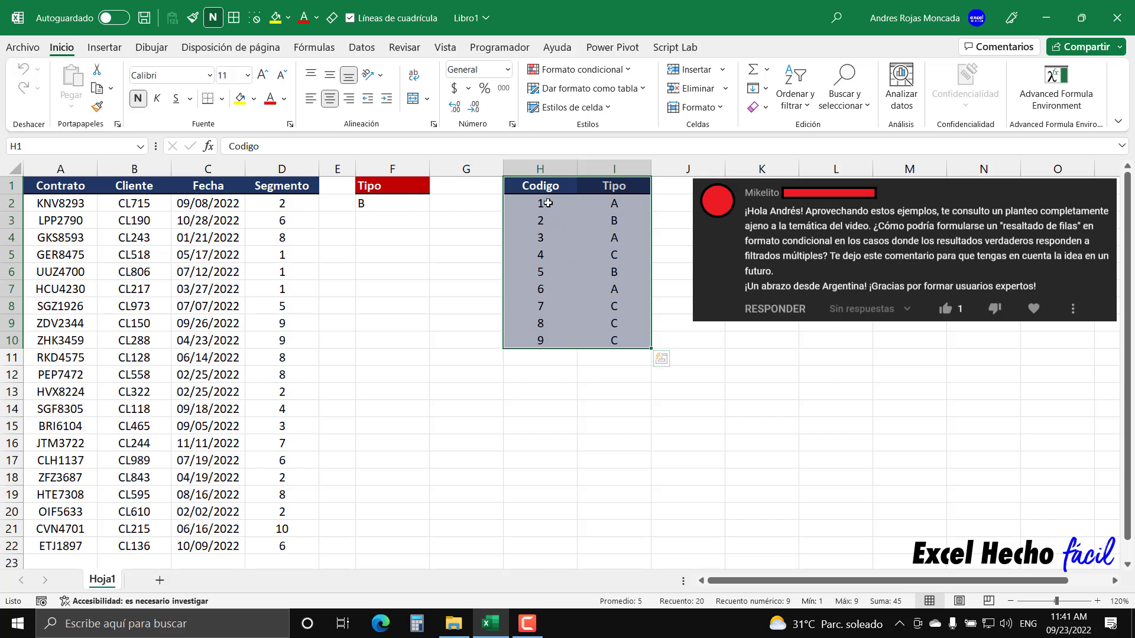
pyautogui.moveTo(548, 203); pyautogui.dragTo(541, 341)
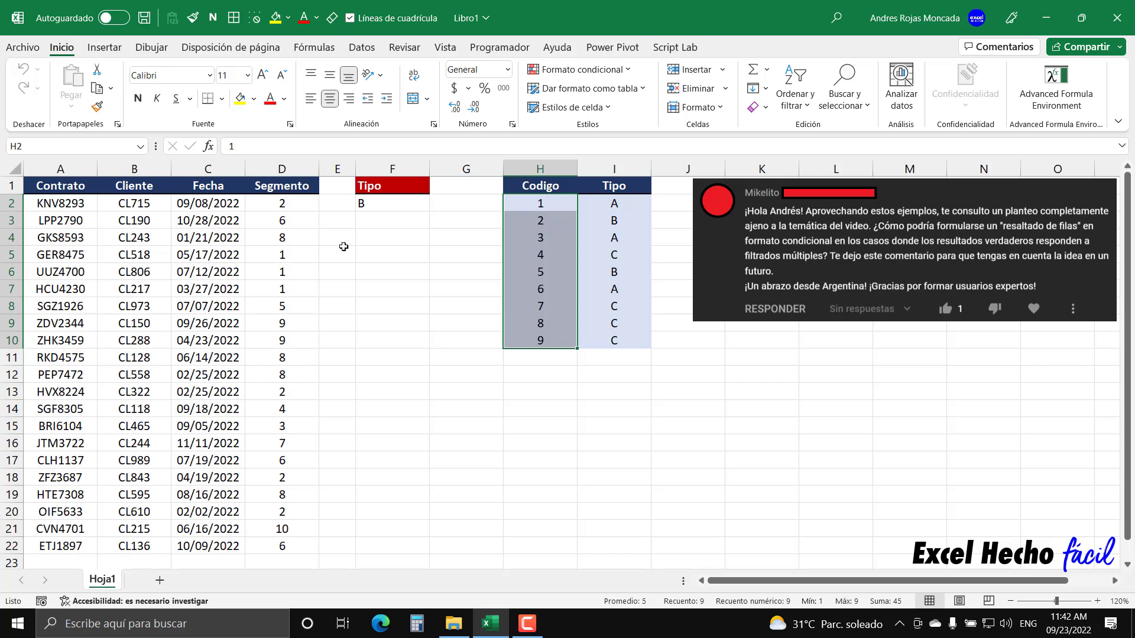
pyautogui.moveTo(528, 186)
pyautogui.mouseDown()
pyautogui.moveTo(610, 179)
pyautogui.moveTo(615, 343)
pyautogui.mouseUp()
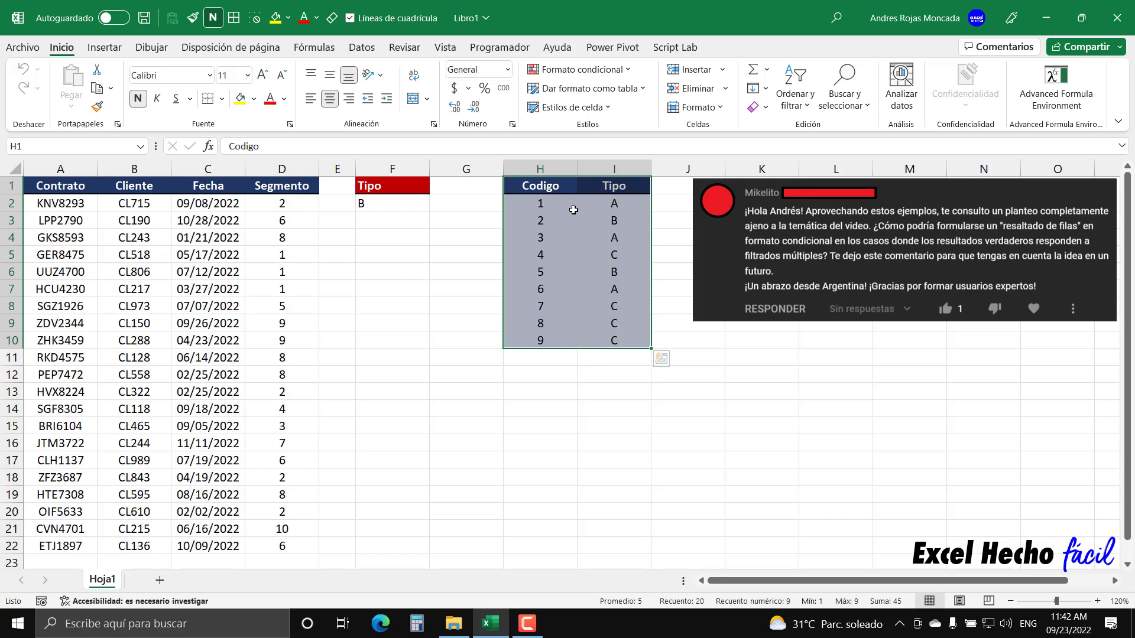
pyautogui.click(410, 203)
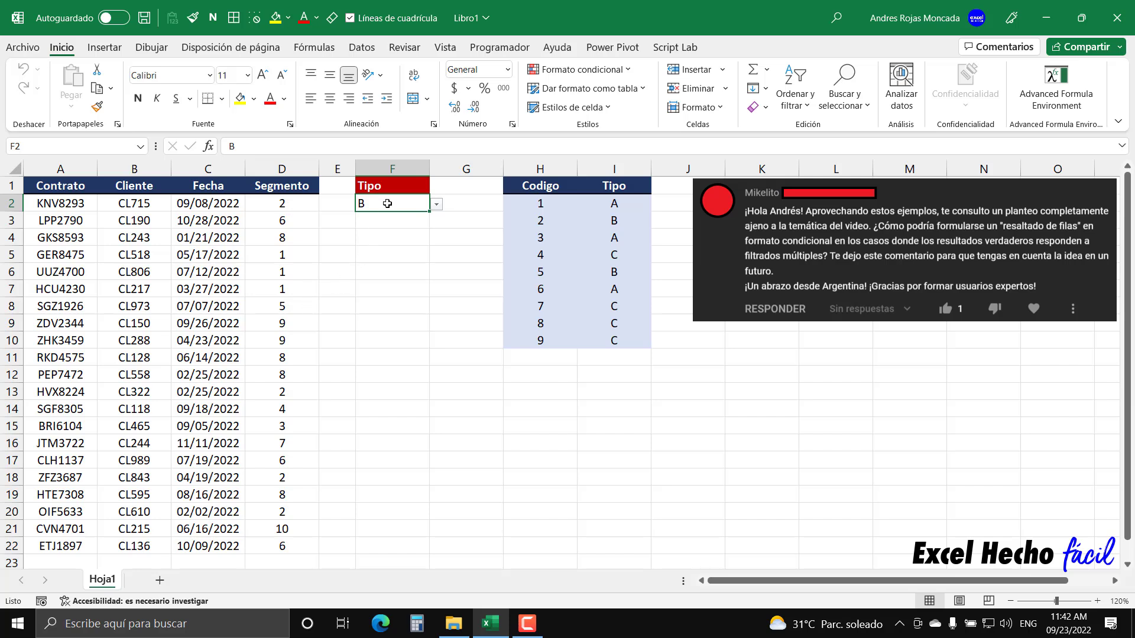
pyautogui.moveTo(603, 198); pyautogui.dragTo(605, 343)
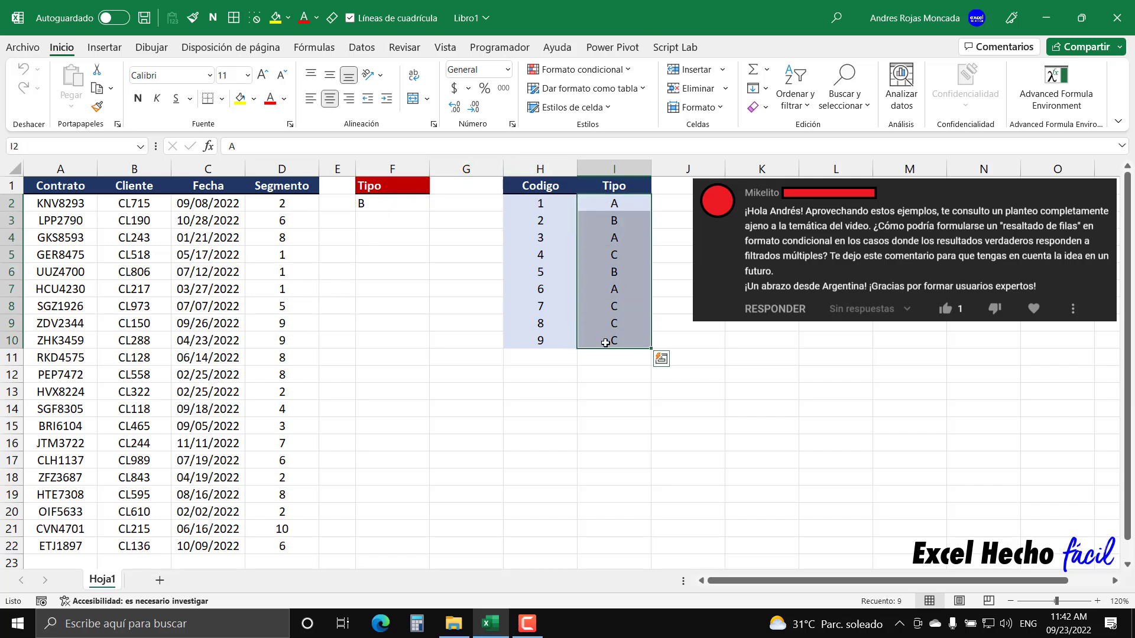
pyautogui.moveTo(624, 205); pyautogui.dragTo(621, 341)
# Step: Highlight the Tipo A rows (codes 1, 3, 6), then the Tipo B rows (codes 2, 5)
pyautogui.click(626, 207)
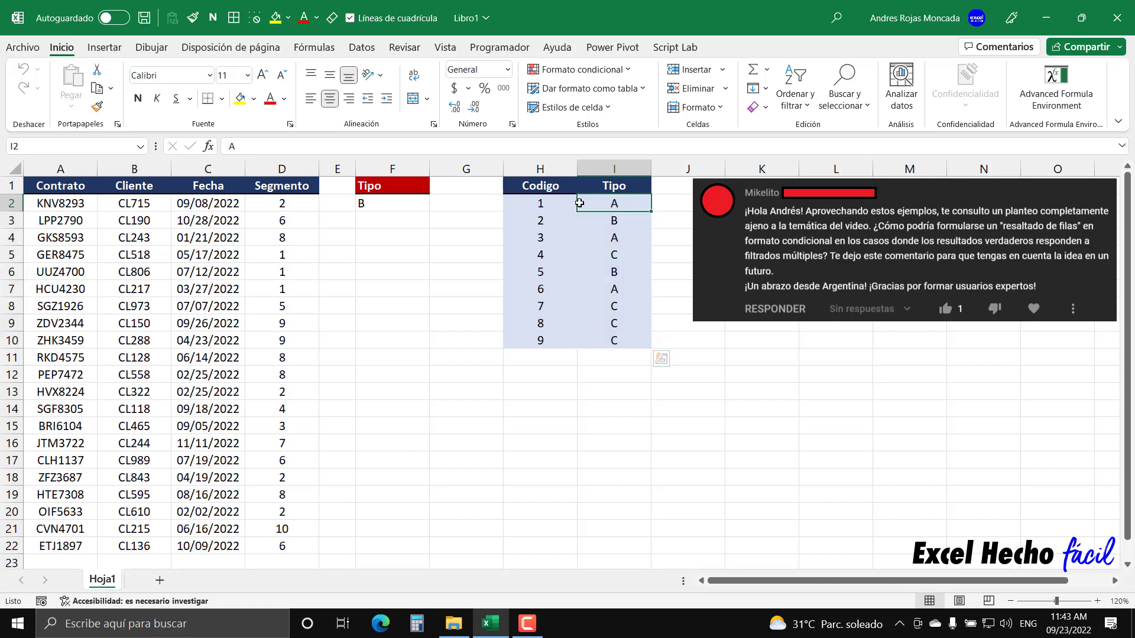
pyautogui.hotkey('shift', 'Left')
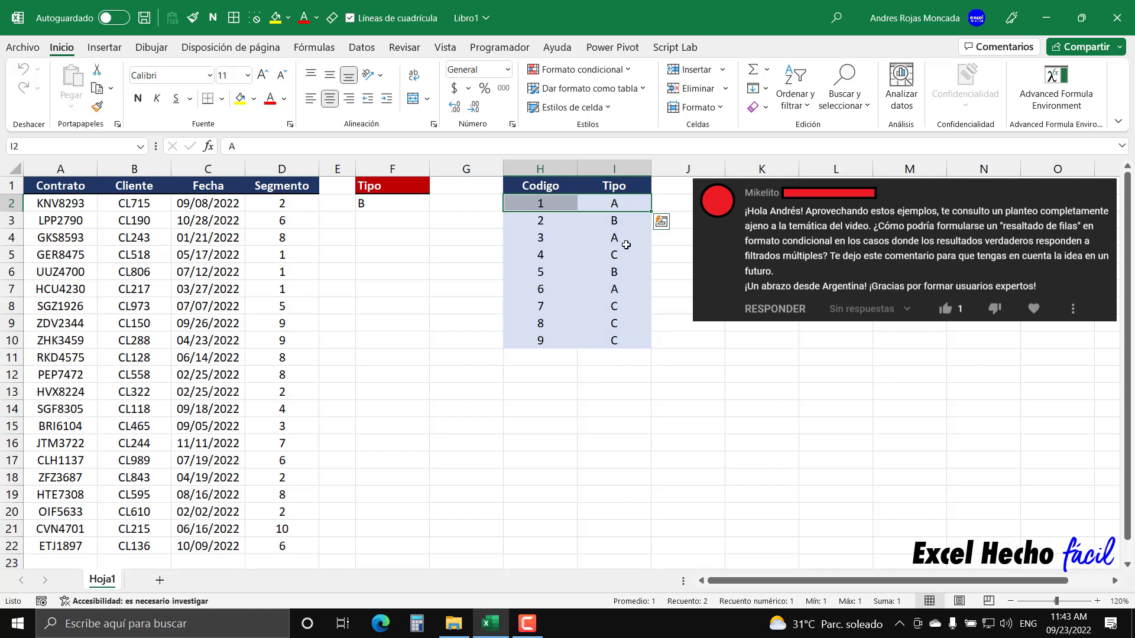
pyautogui.moveTo(626, 238); pyautogui.dragTo(565, 237)
pyautogui.moveTo(615, 289); pyautogui.dragTo(561, 288)
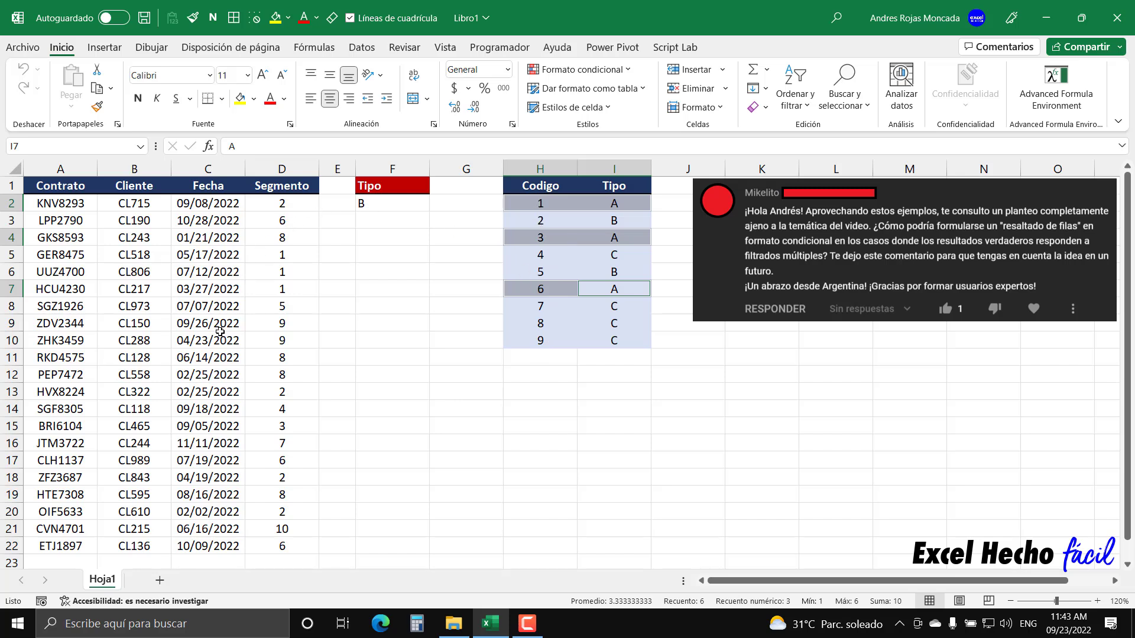
pyautogui.moveTo(621, 224); pyautogui.dragTo(539, 224)
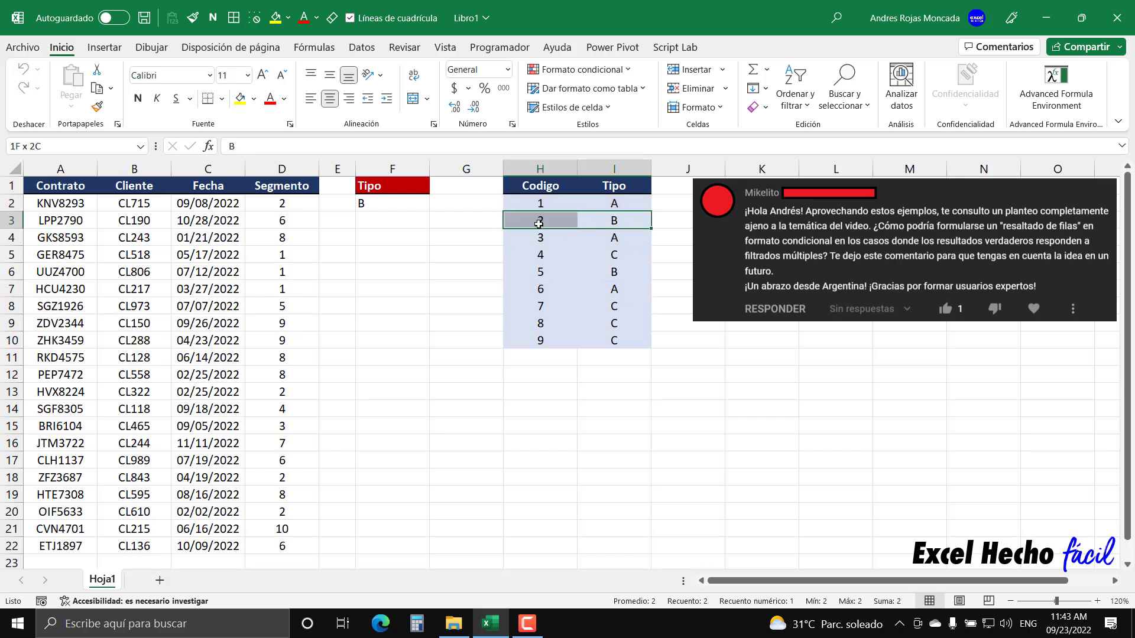
pyautogui.keyDown('ctrl'); pyautogui.moveTo(614, 273); pyautogui.dragTo(571, 273); pyautogui.keyUp('ctrl')
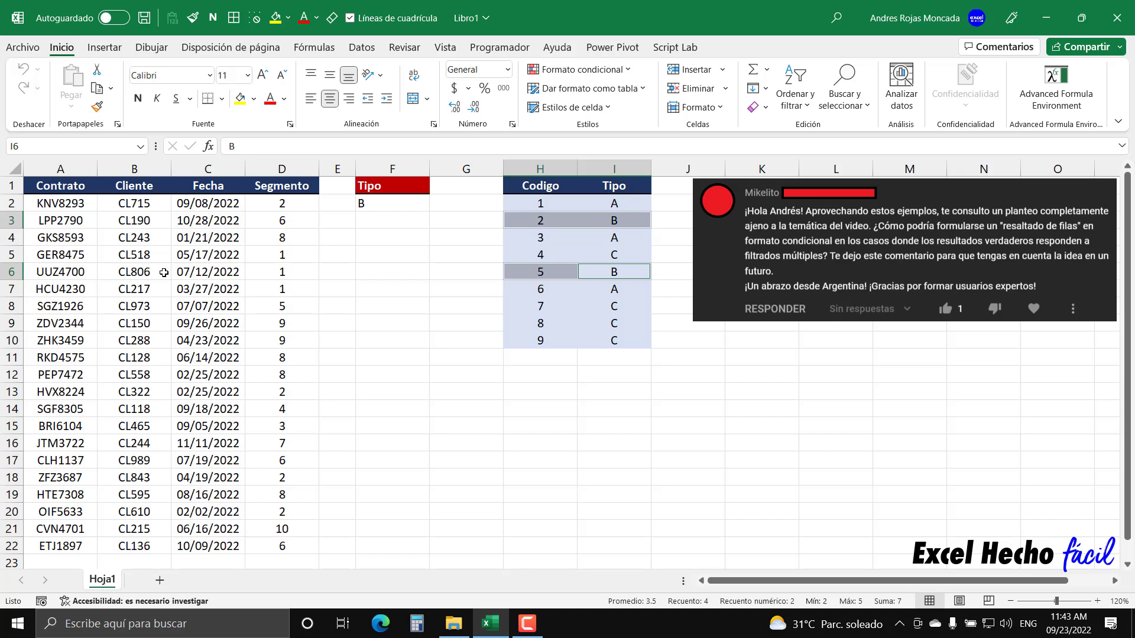
pyautogui.click(372, 204)
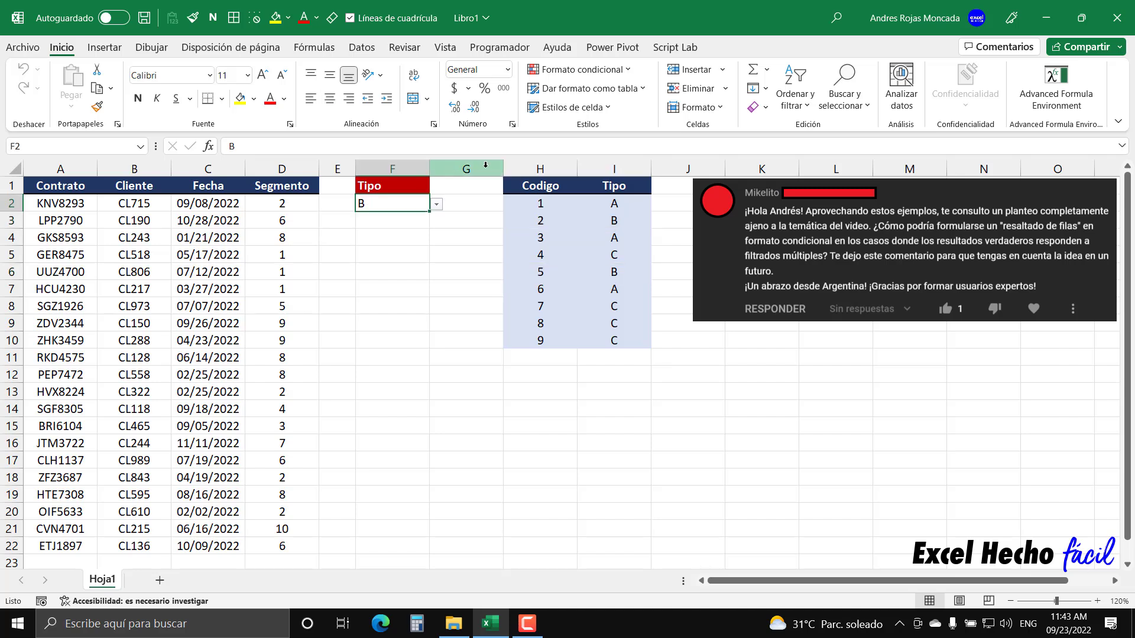
pyautogui.click(525, 187)
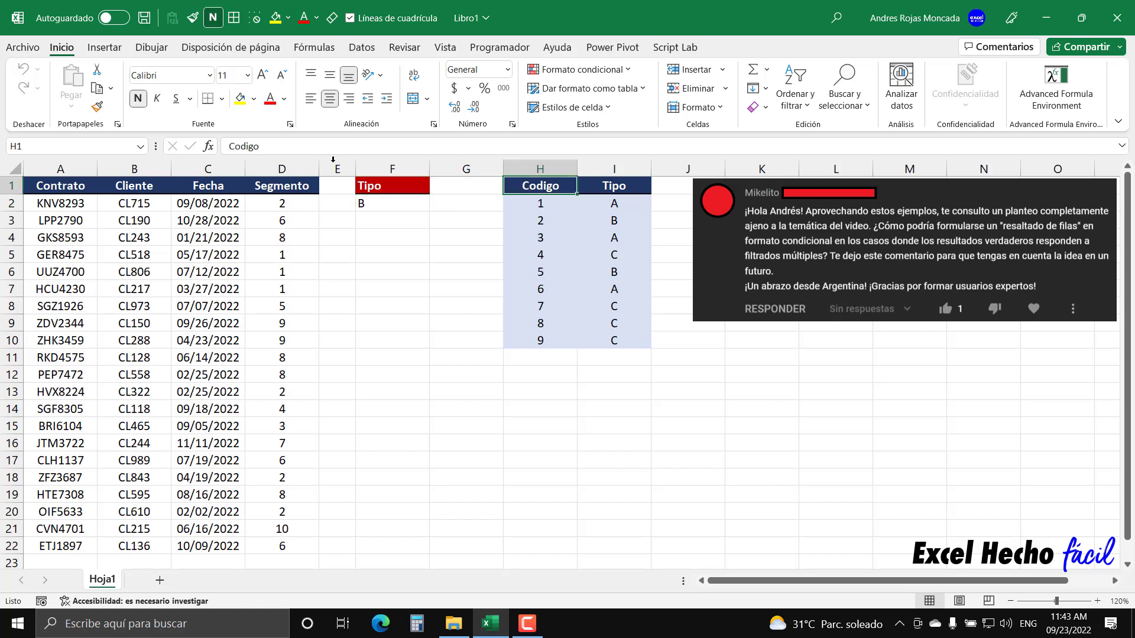
pyautogui.click(305, 184)
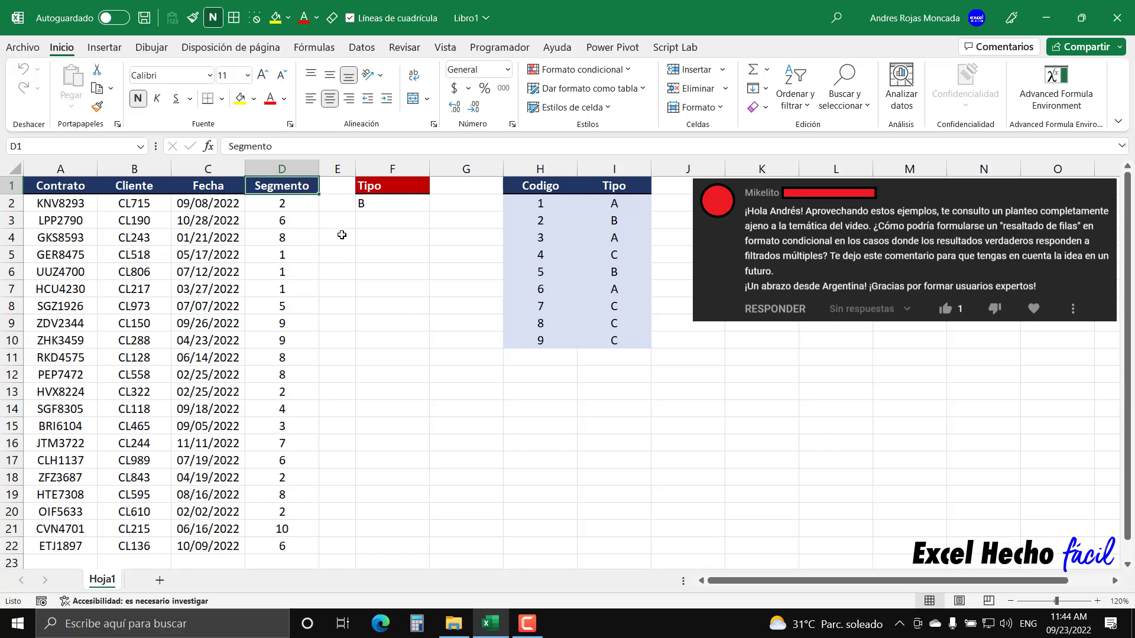
pyautogui.click(376, 237)
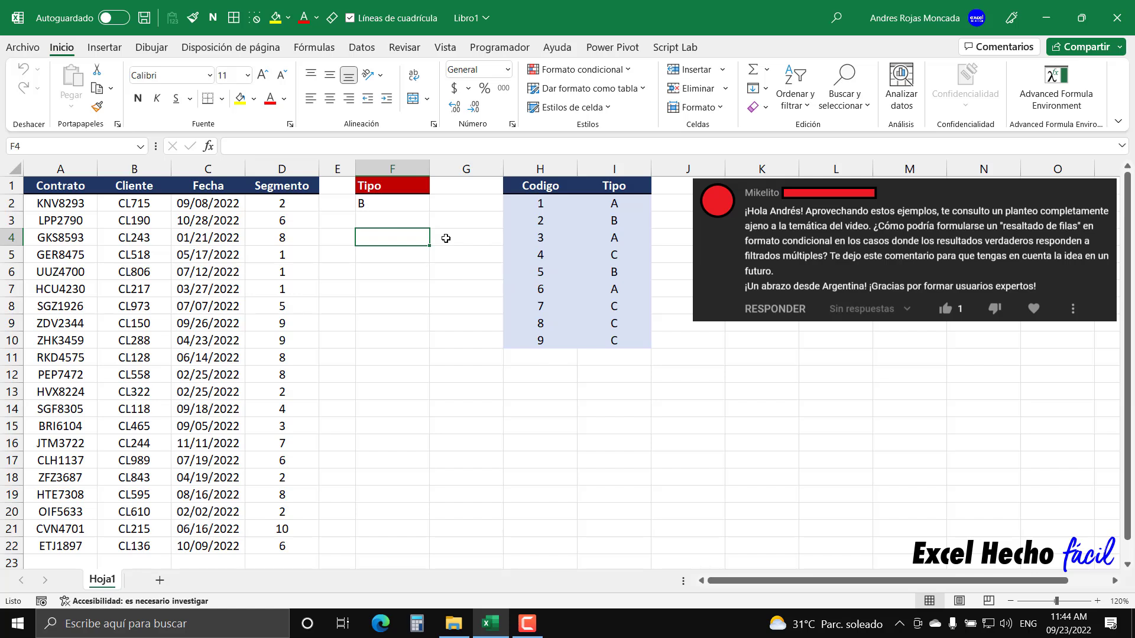
# Step: Select H1:I10 and bring up Crear tabla with headers enabled
pyautogui.moveTo(540, 186); pyautogui.dragTo(607, 341)
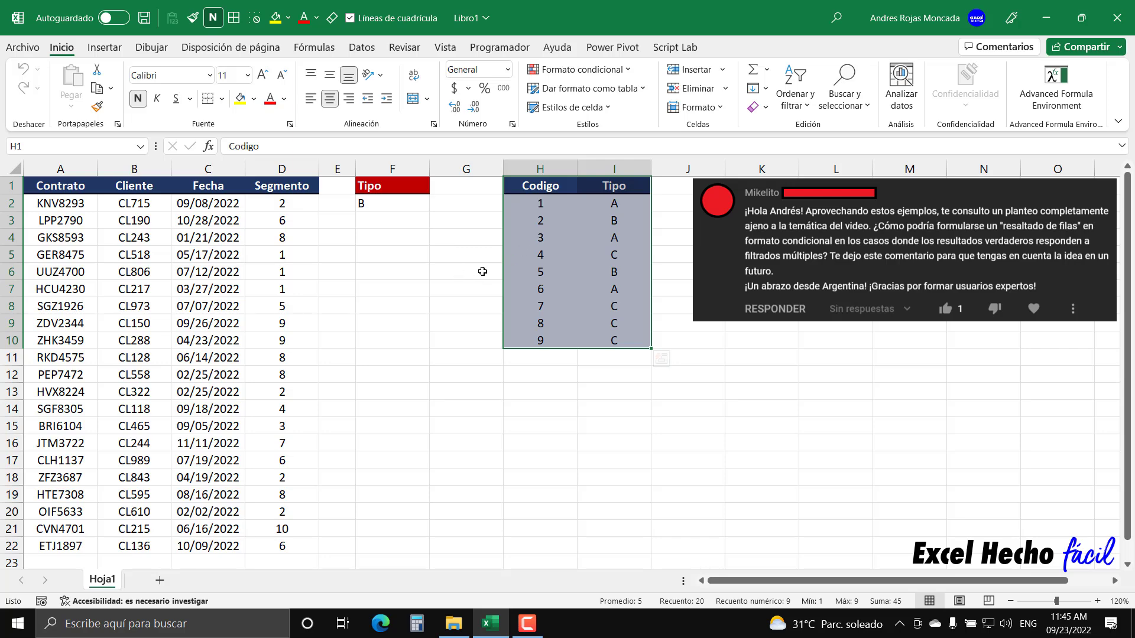
pyautogui.hotkey('ctrl', 't')
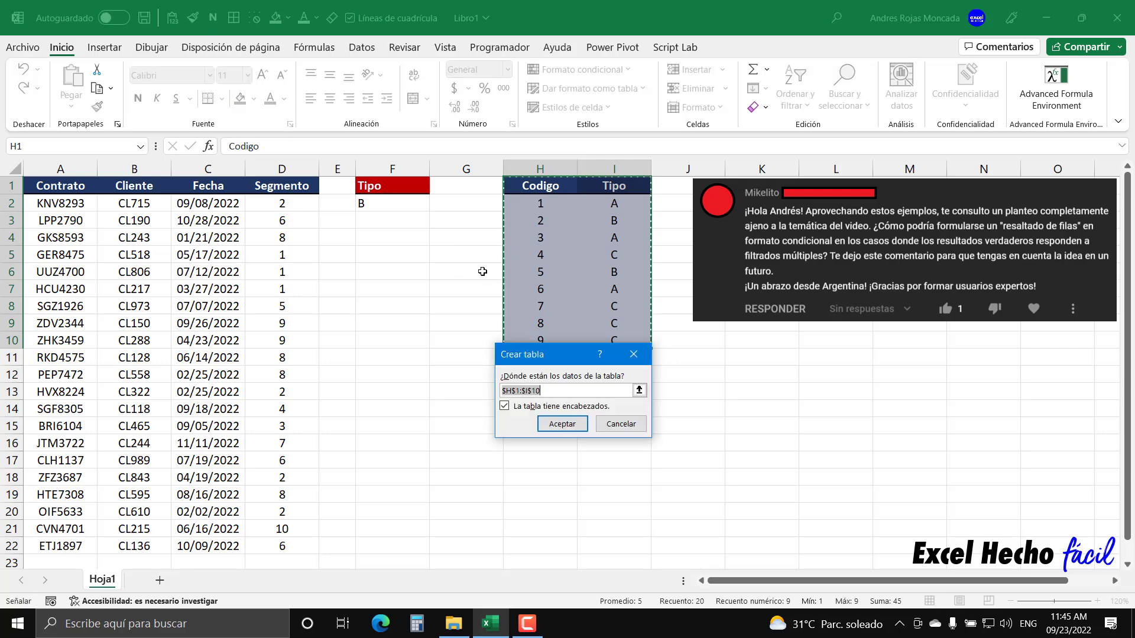
pyautogui.moveTo(561, 358); pyautogui.dragTo(564, 373)
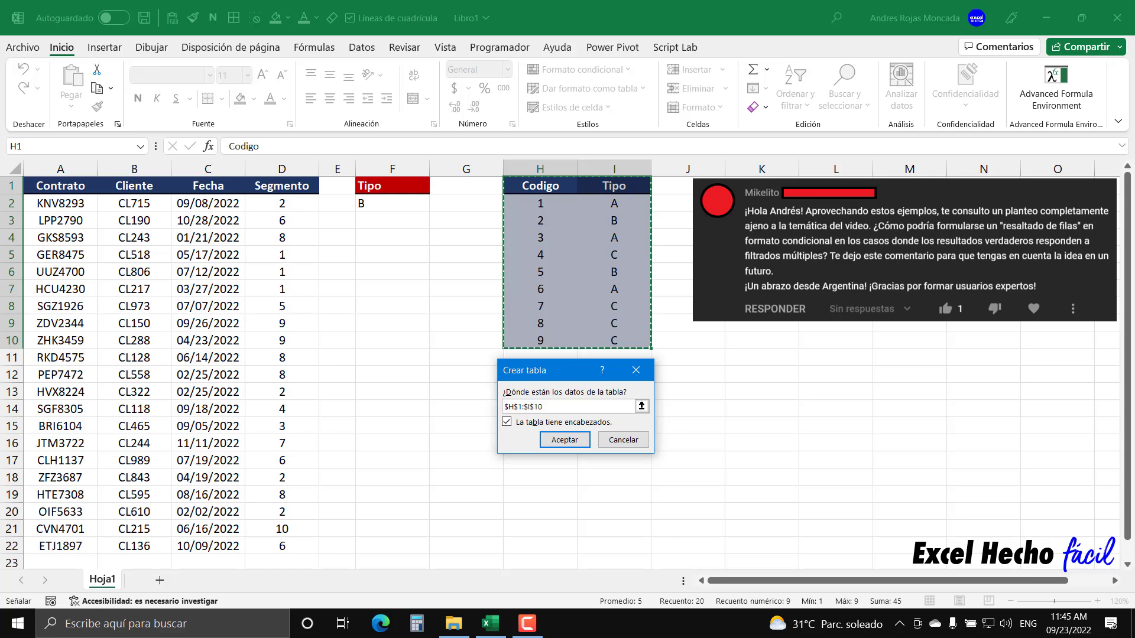
# Step: Create the H1:I10 table with headers and rename it from Tabla1 to tMaster
pyautogui.click(549, 440)
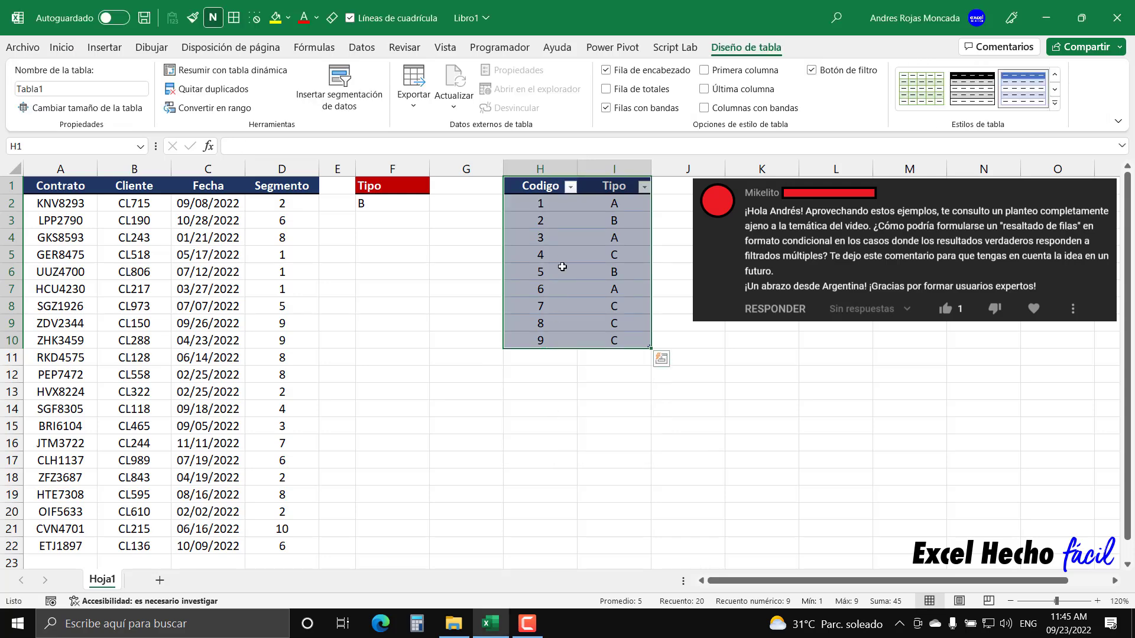
pyautogui.click(550, 187)
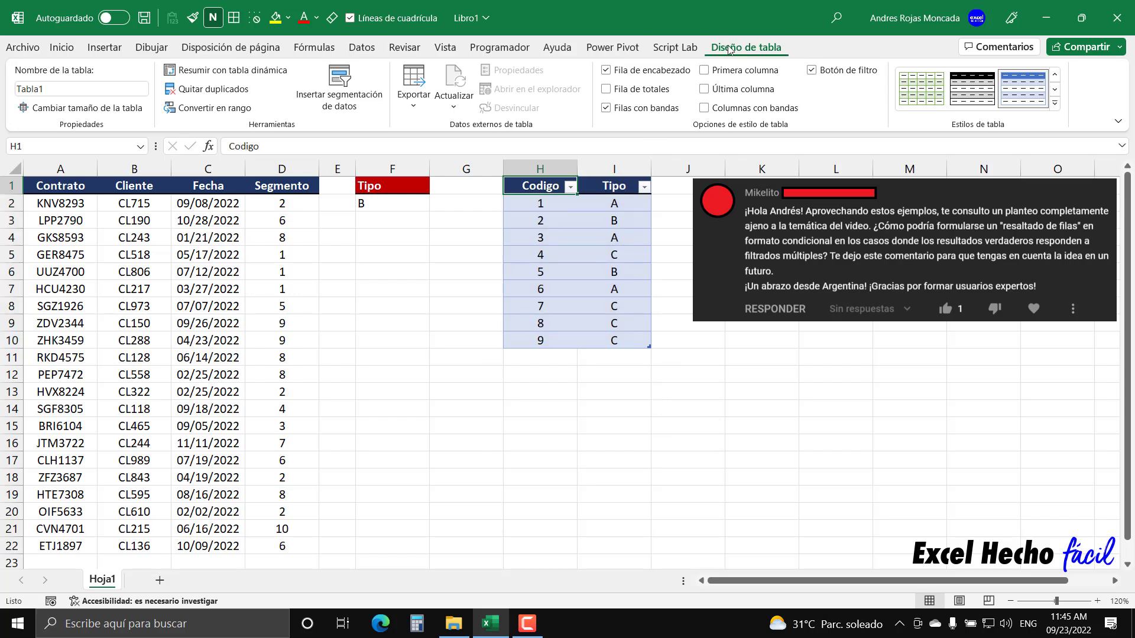
pyautogui.click(93, 91)
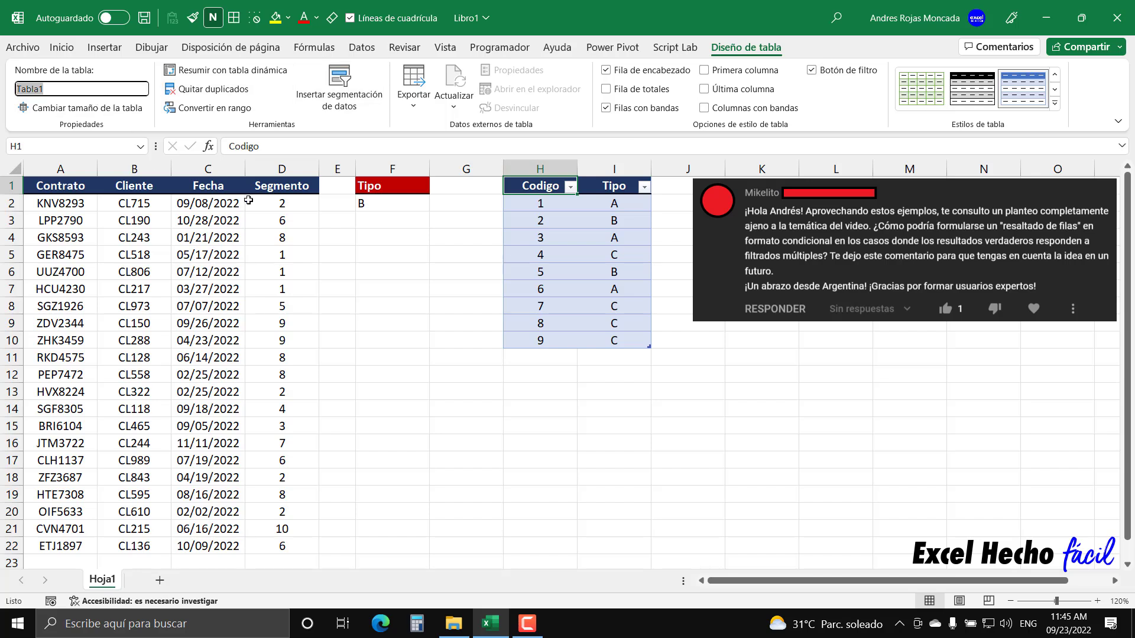
pyautogui.write('tMaster')
pyautogui.write('t')
pyautogui.write('Rel')
pyautogui.press('BackSpace')
pyautogui.press('BackSpace')
pyautogui.press('BackSpace')
pyautogui.write('Master')
pyautogui.press('Return')
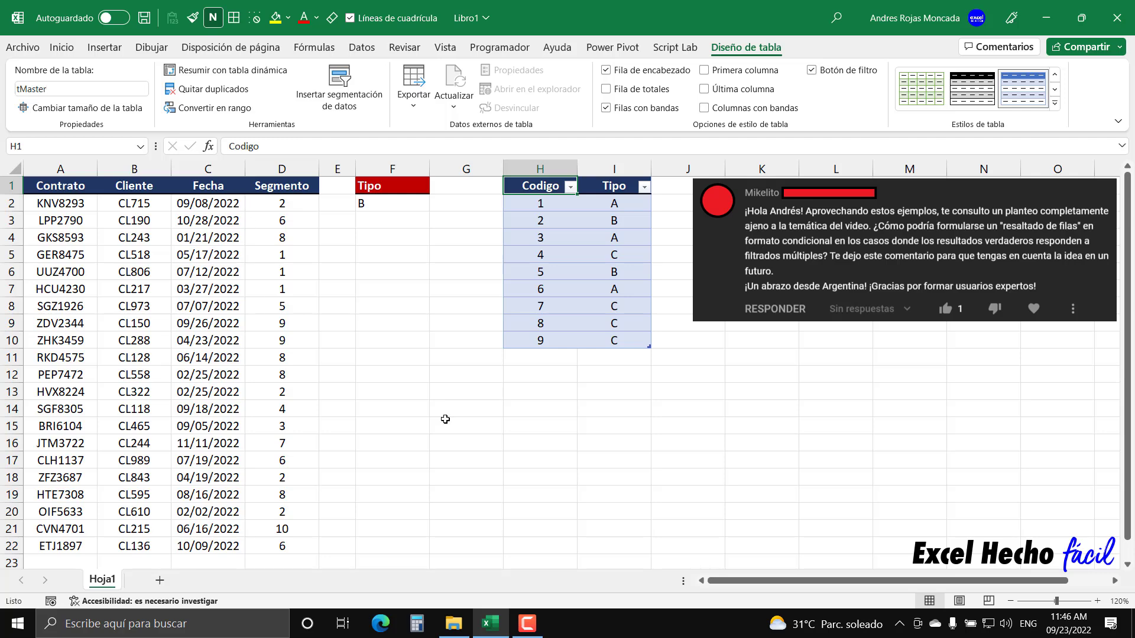
pyautogui.click(636, 376)
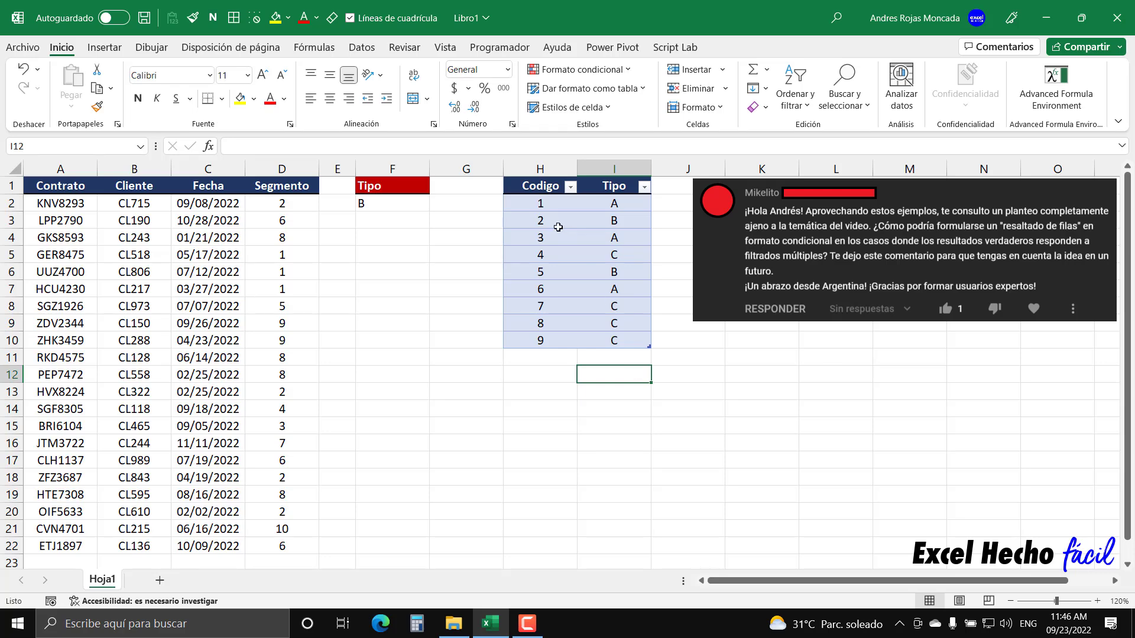
pyautogui.click(544, 177)
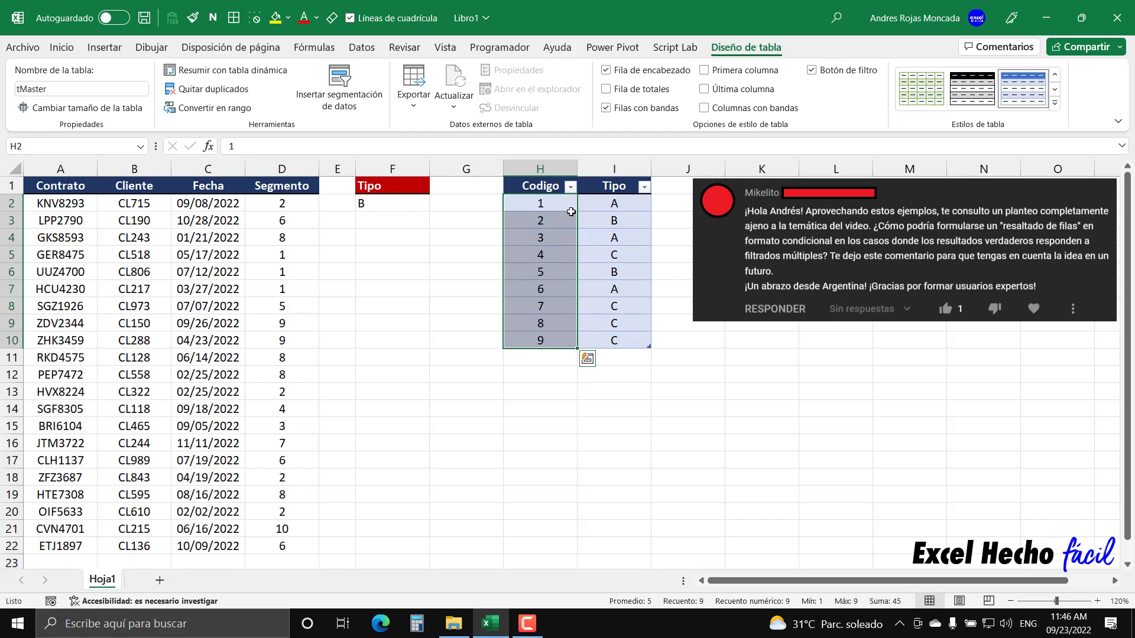
pyautogui.click(605, 179)
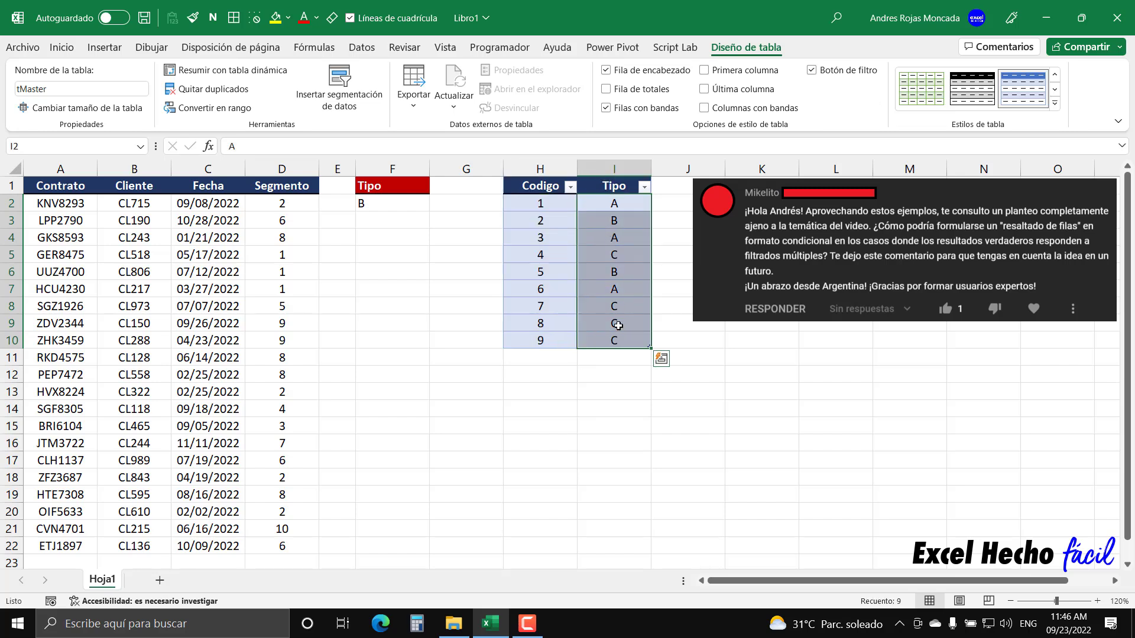
pyautogui.click(620, 375)
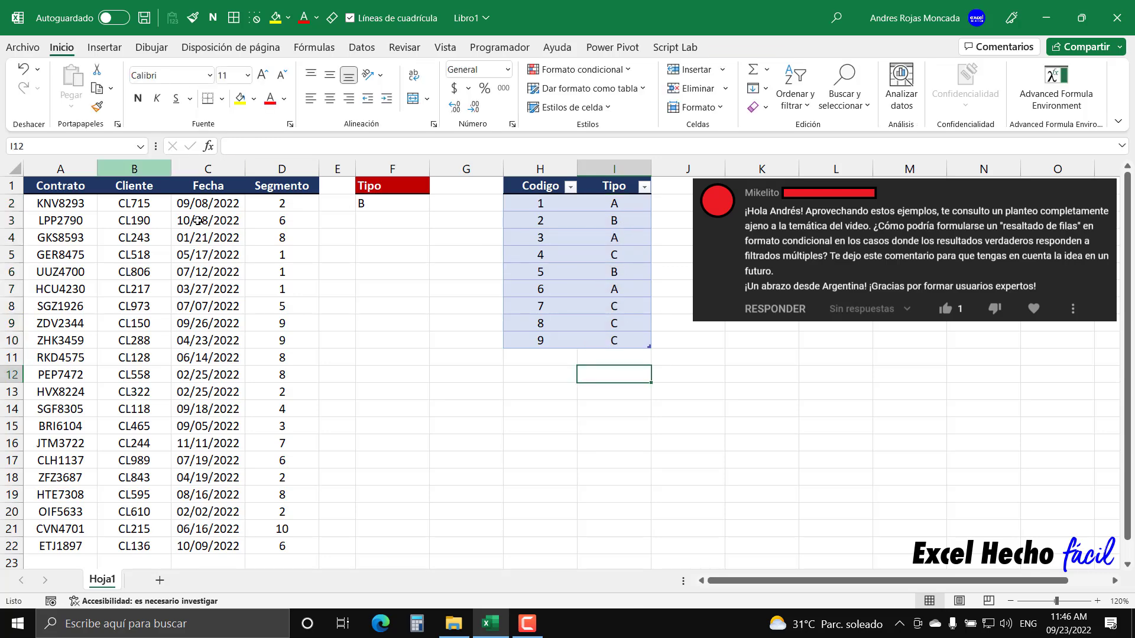
pyautogui.click(140, 146)
pyautogui.click(50, 162)
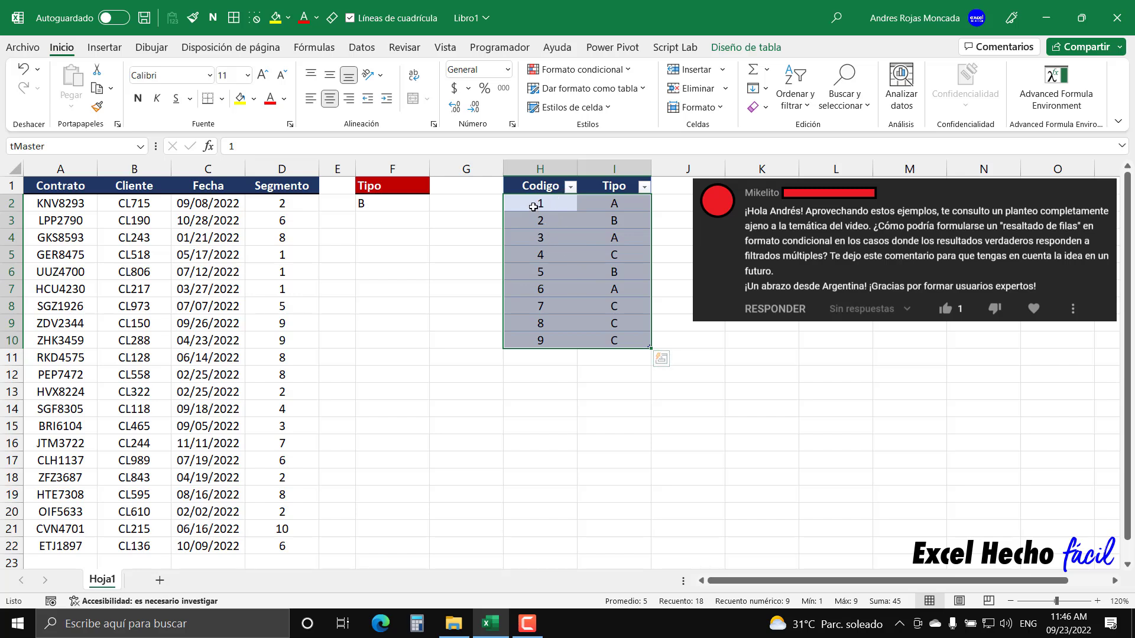
pyautogui.moveTo(533, 206); pyautogui.dragTo(540, 341)
pyautogui.moveTo(609, 204); pyautogui.dragTo(609, 342)
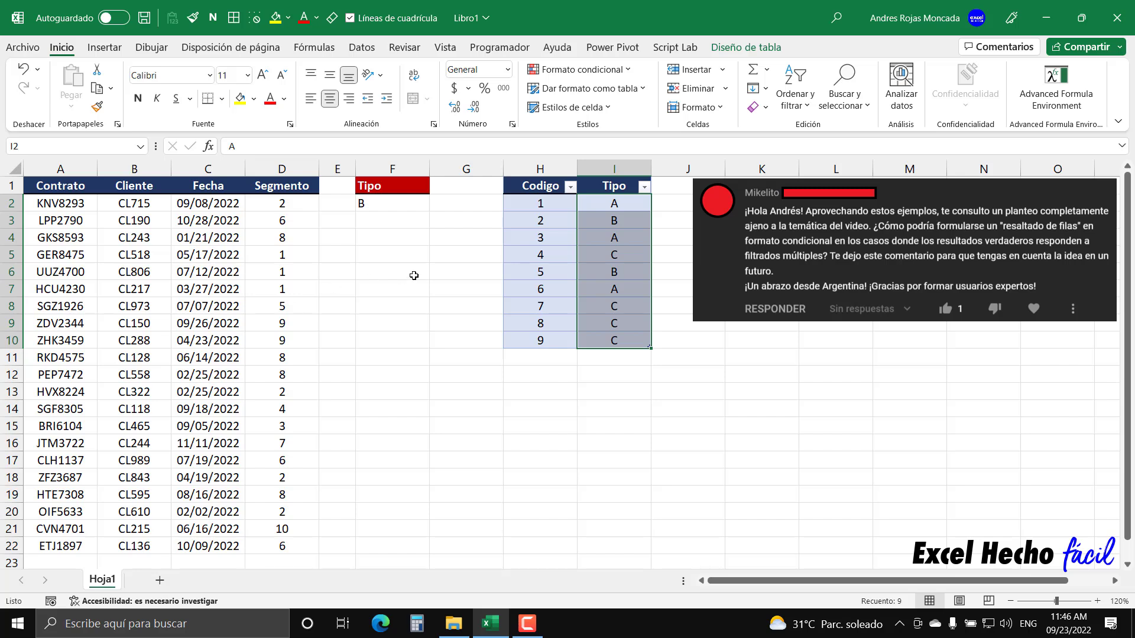
pyautogui.click(425, 238)
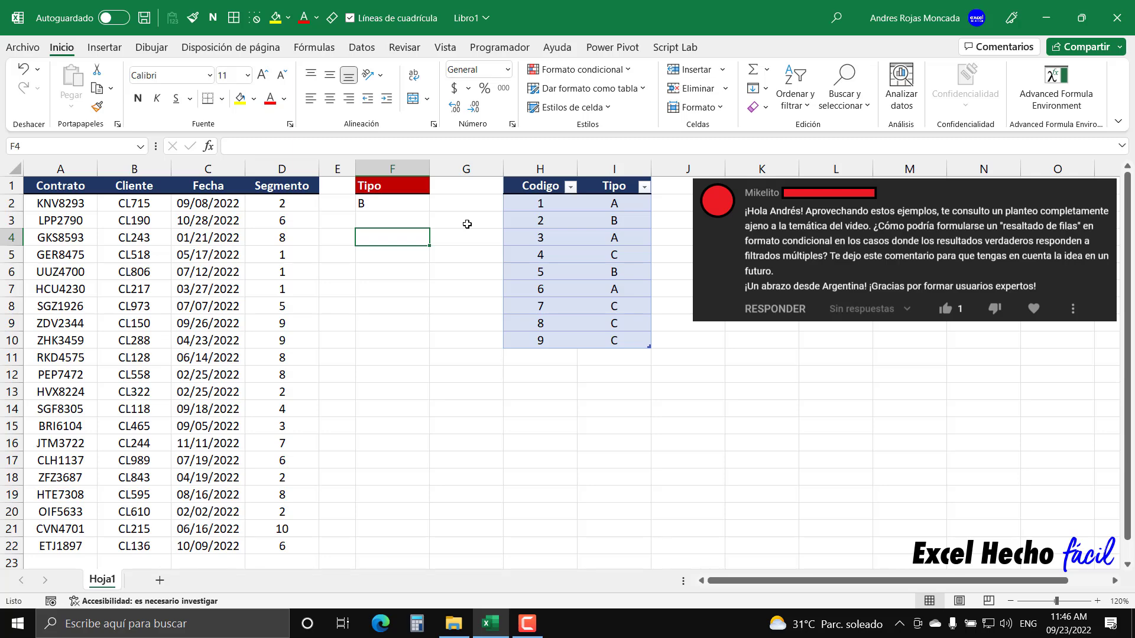
# Step: Enter the Codigo heading in F4 and review F2's data validation list without changes
pyautogui.write('Codigo')
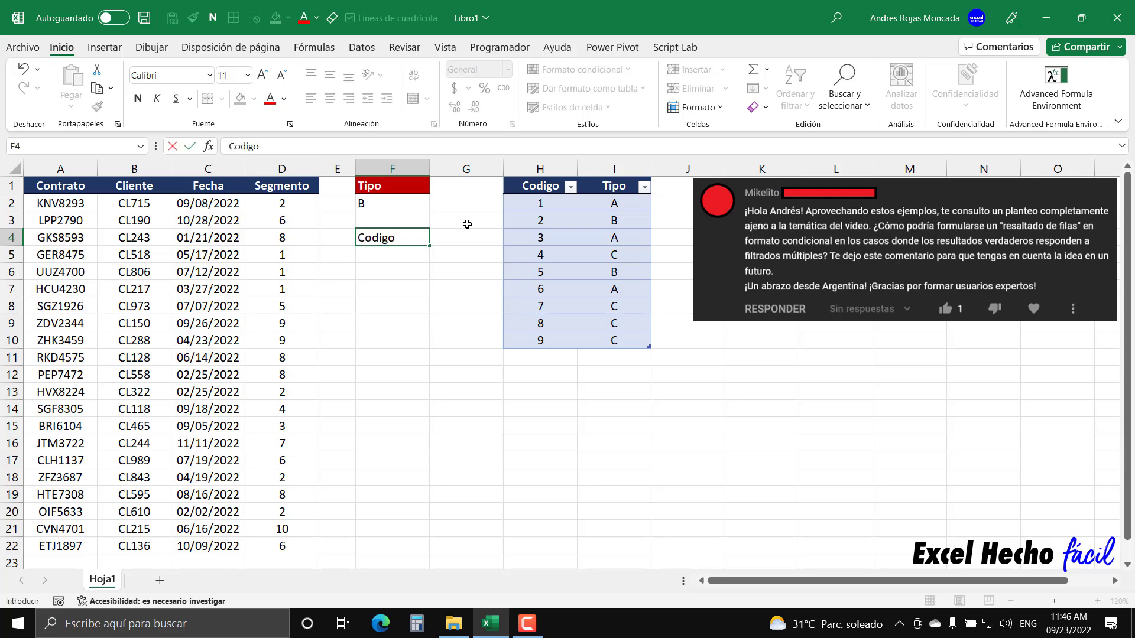
pyautogui.hotkey('ctrl', 'Return')
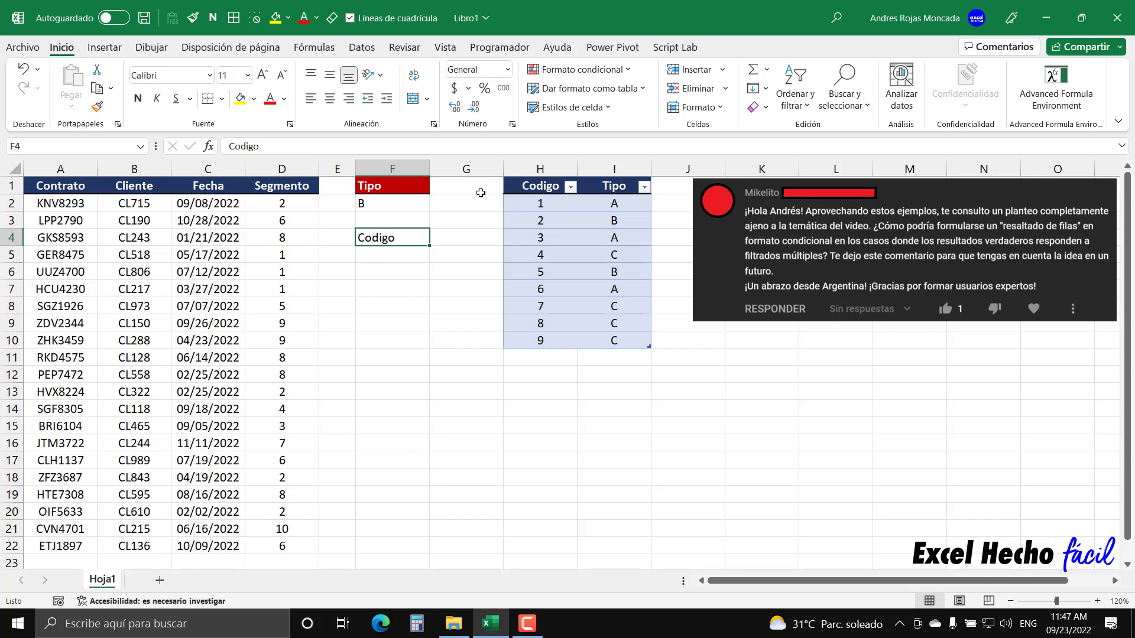
pyautogui.click(381, 203)
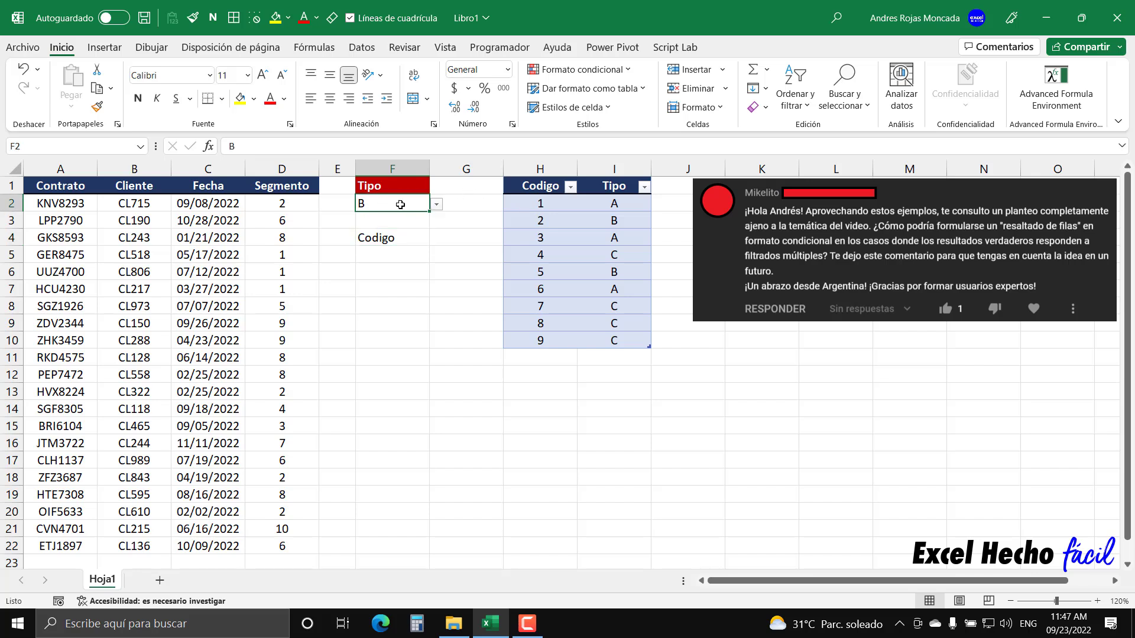
pyautogui.click(361, 47)
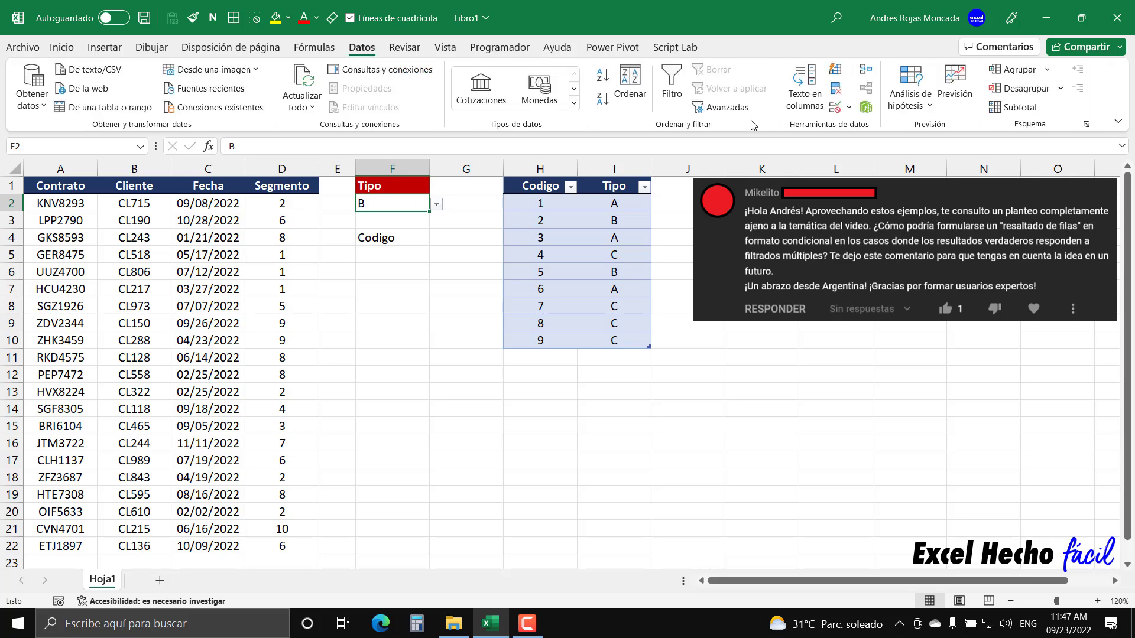
pyautogui.click(836, 108)
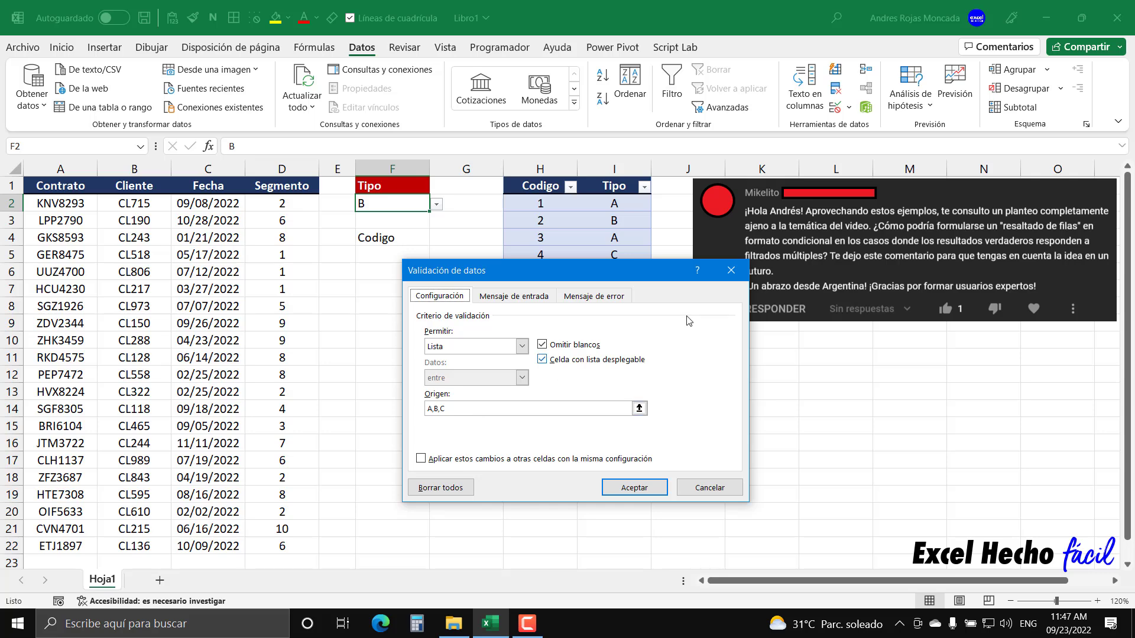
pyautogui.click(731, 270)
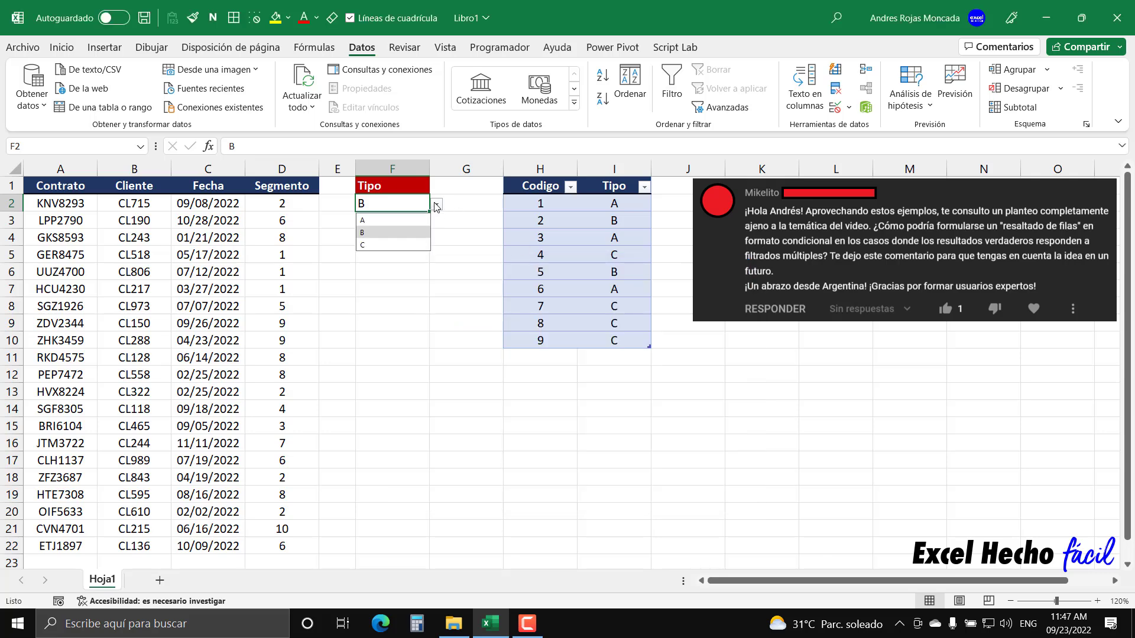
# Step: Set the Tipo in F2 to A and select F5:F13 below the heading
pyautogui.click(437, 205)
pyautogui.click(363, 221)
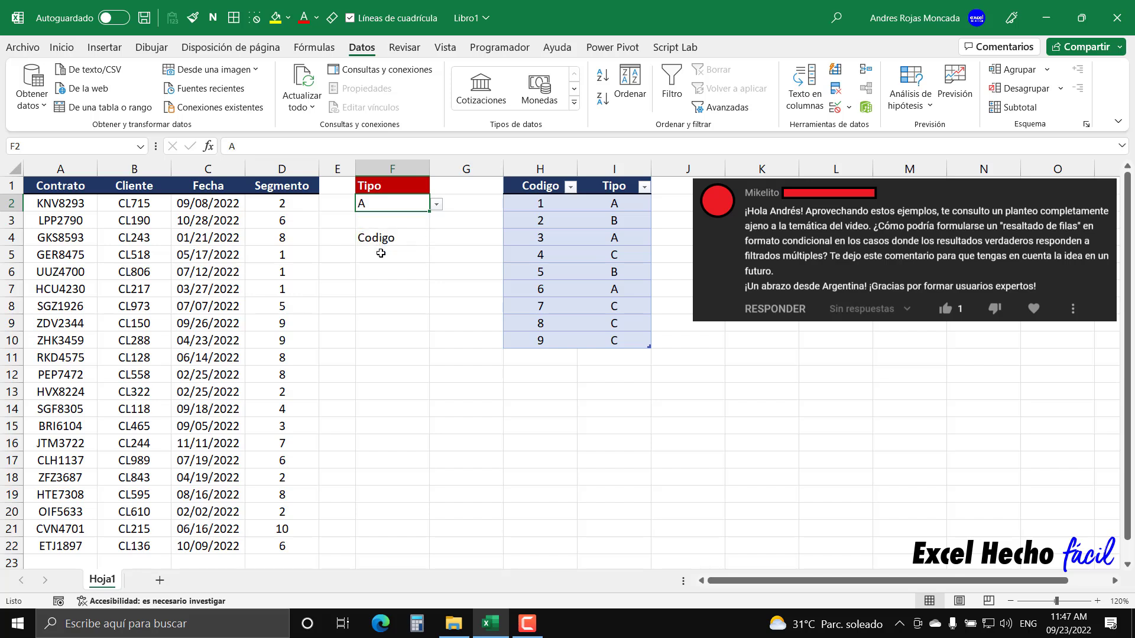
pyautogui.moveTo(378, 254); pyautogui.dragTo(376, 384)
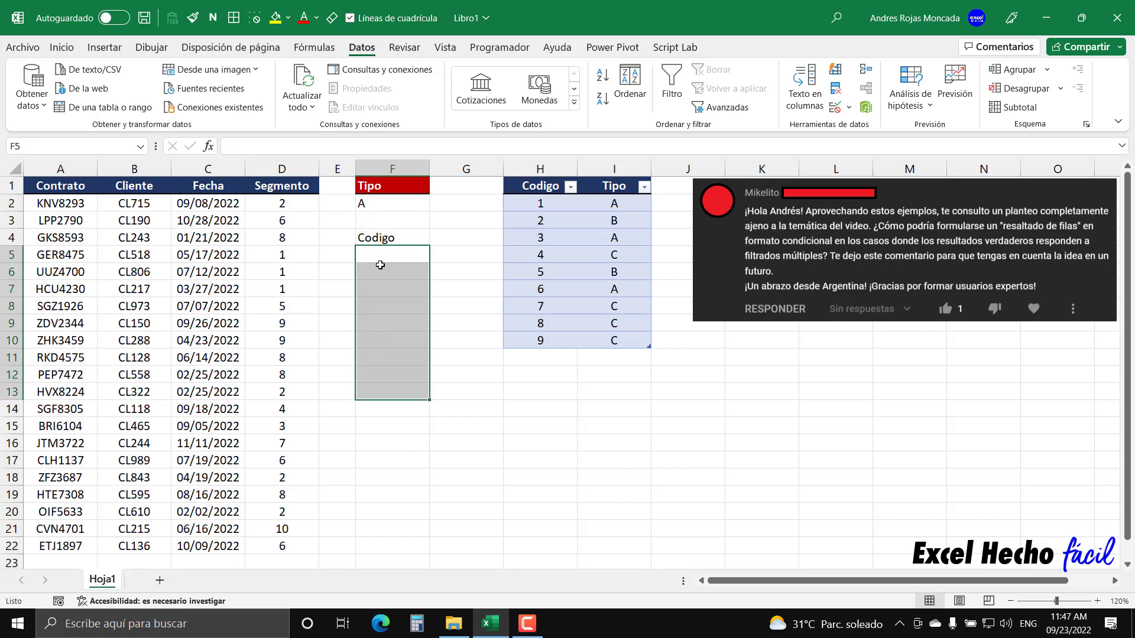
# Step: Switch F2's Tipo to B, then to C, selecting F5:F10 after each change
pyautogui.click(416, 210)
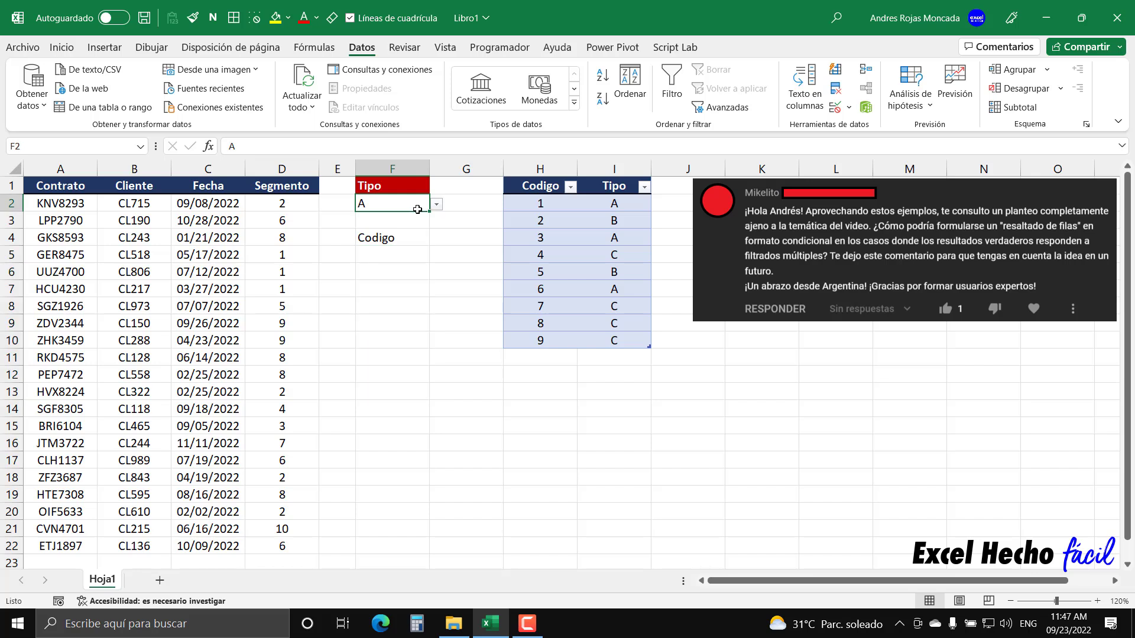
pyautogui.click(437, 205)
pyautogui.click(381, 232)
pyautogui.moveTo(379, 252); pyautogui.dragTo(378, 338)
pyautogui.click(409, 207)
pyautogui.click(437, 205)
pyautogui.click(390, 246)
pyautogui.moveTo(388, 253); pyautogui.dragTo(380, 328)
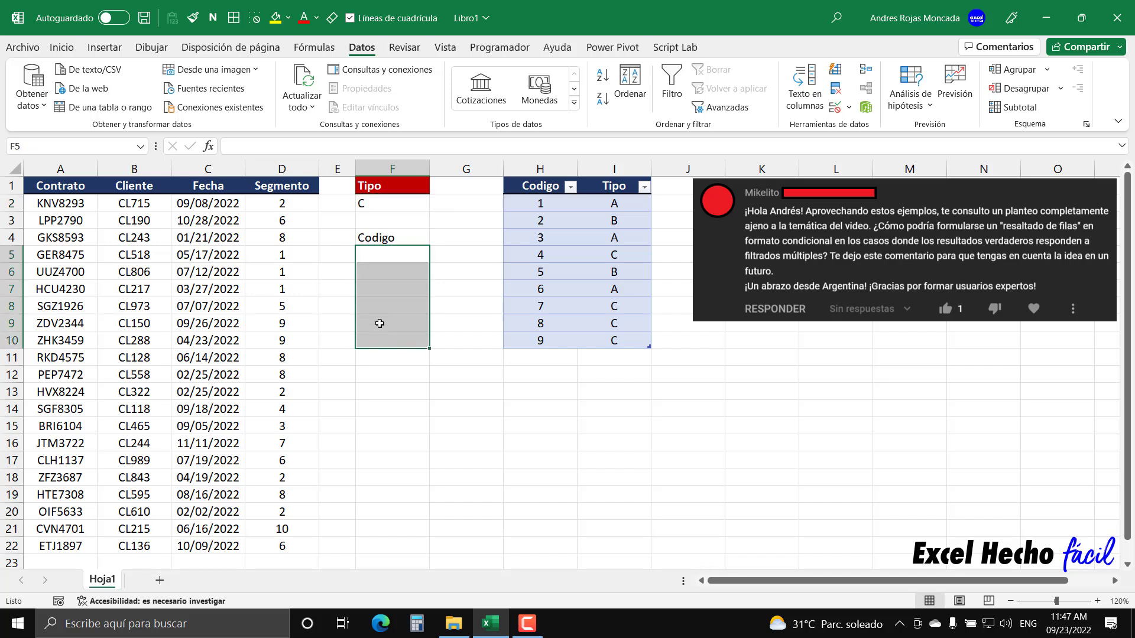
# Step: Give the F4 Codigo heading a dark-blue fill and white font colour
pyautogui.click(384, 238)
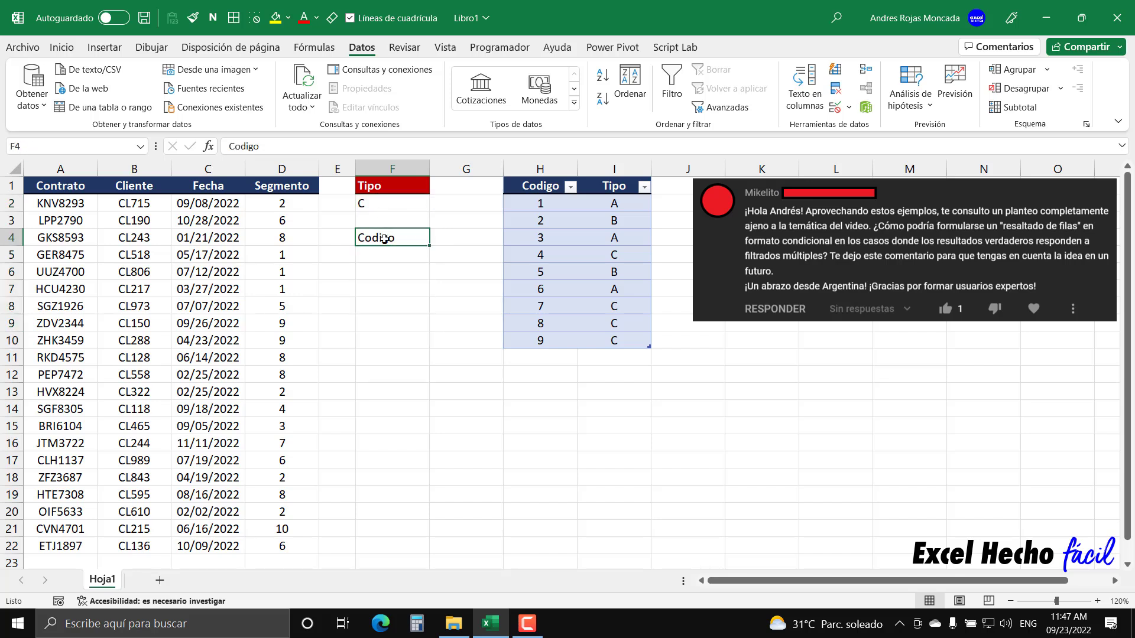
pyautogui.click(61, 47)
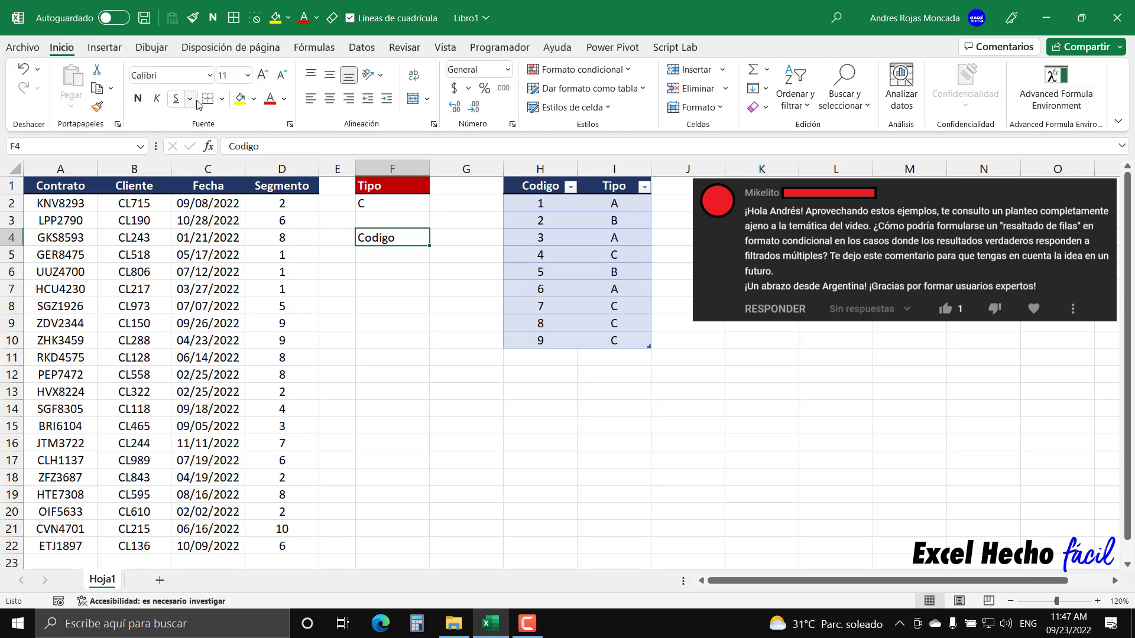
pyautogui.click(254, 98)
pyautogui.click(285, 194)
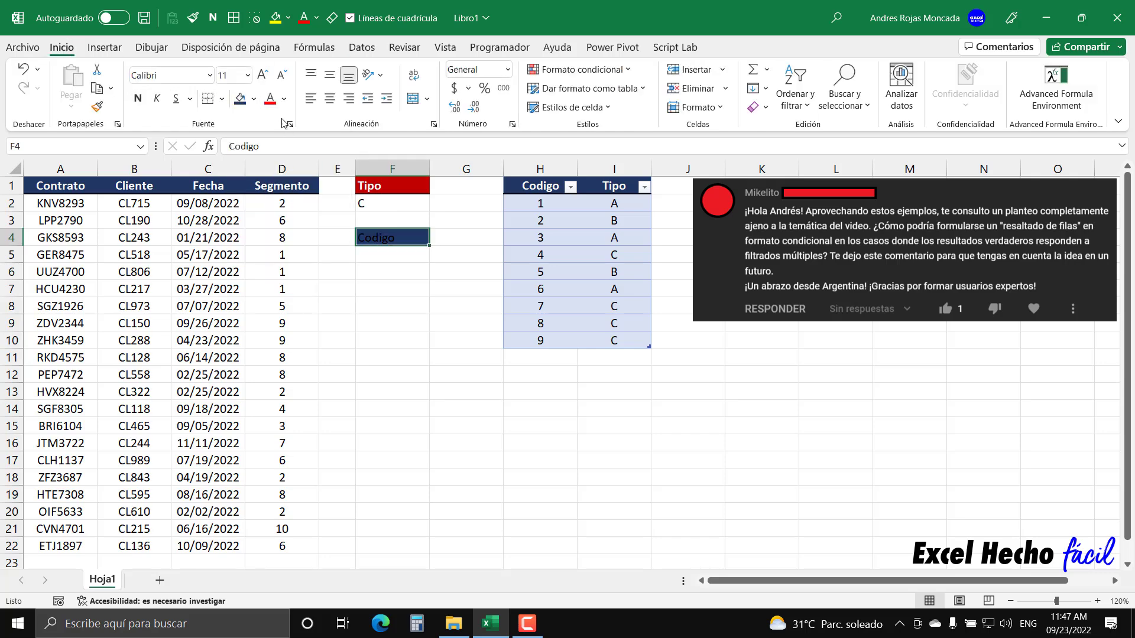
pyautogui.click(284, 99)
pyautogui.click(267, 155)
pyautogui.click(400, 258)
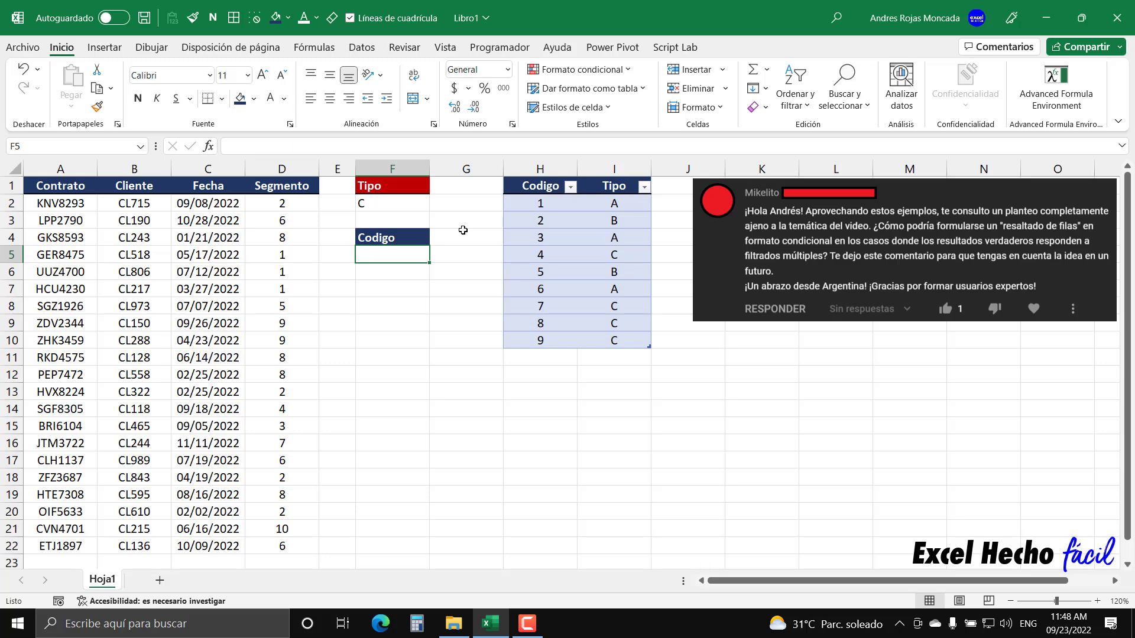
# Step: Build =FILTRAR(tMaster[Codigo],tMaster[Tipo]=F2 in F5 by clicking the columns and F2
pyautogui.write('=fil')
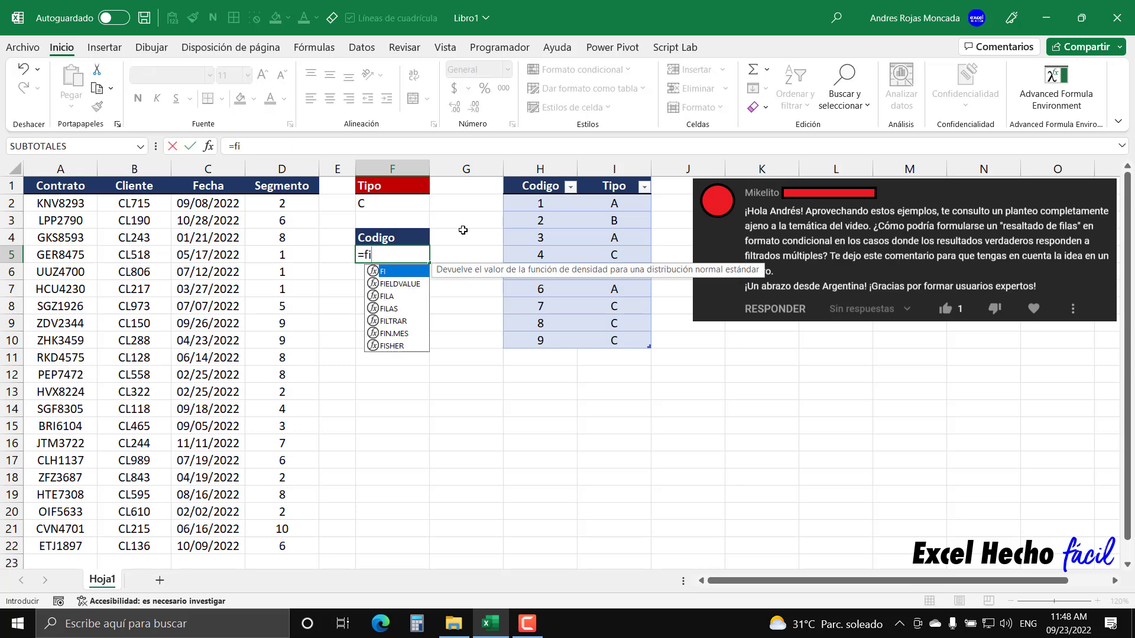
pyautogui.press('Down')
pyautogui.press('Down')
pyautogui.press('Tab')
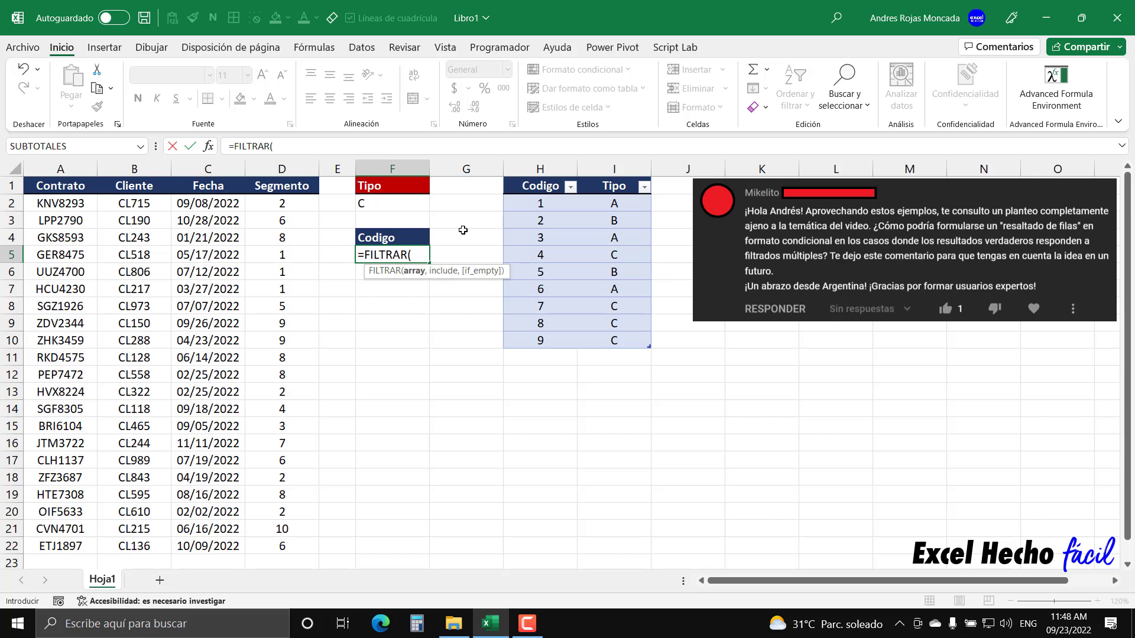
pyautogui.moveTo(458, 270); pyautogui.dragTo(450, 220)
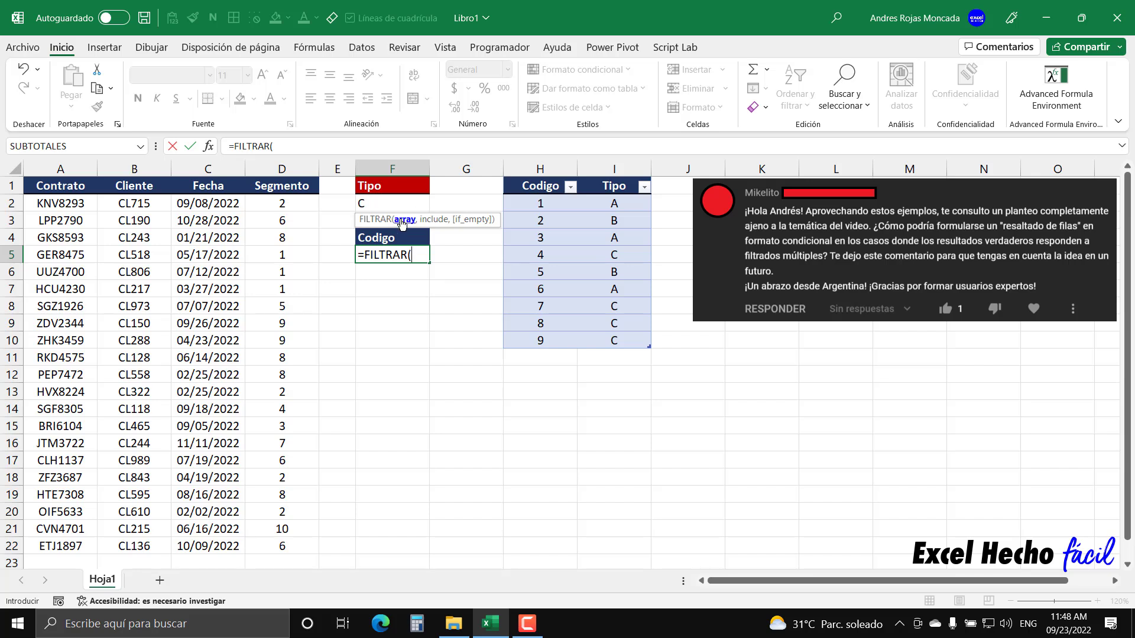
pyautogui.click(536, 177)
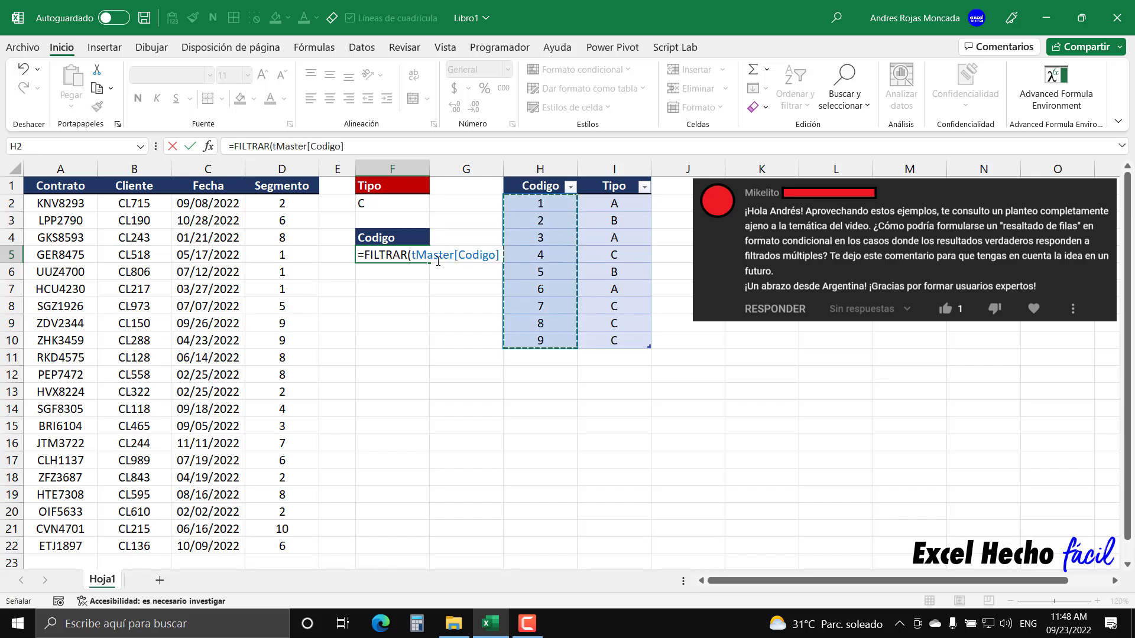
pyautogui.click(502, 255)
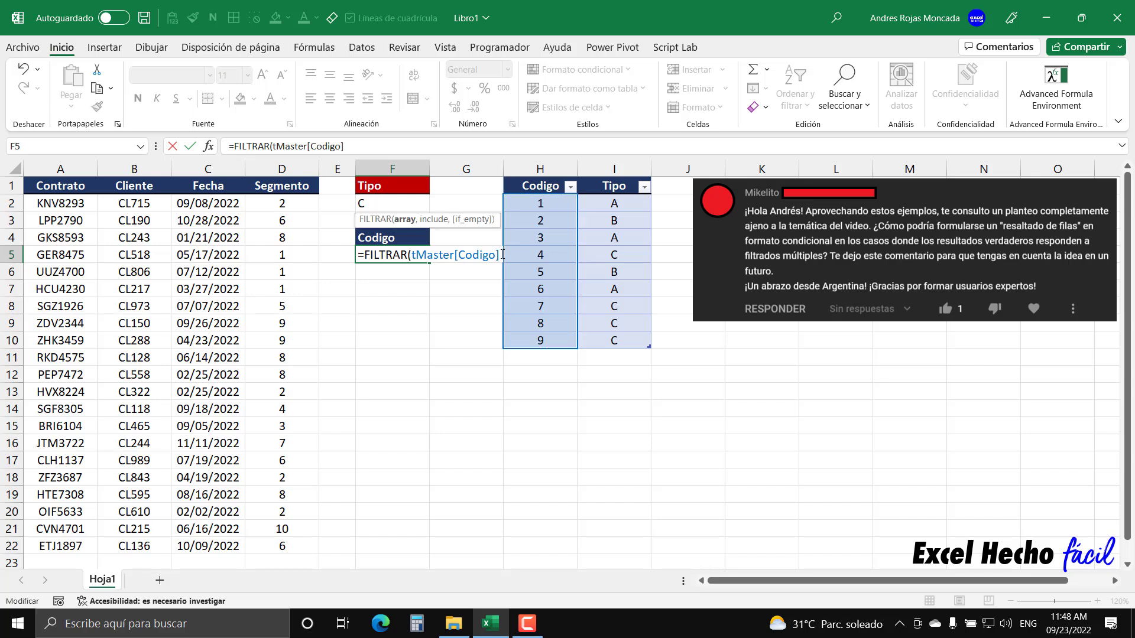
pyautogui.write(',')
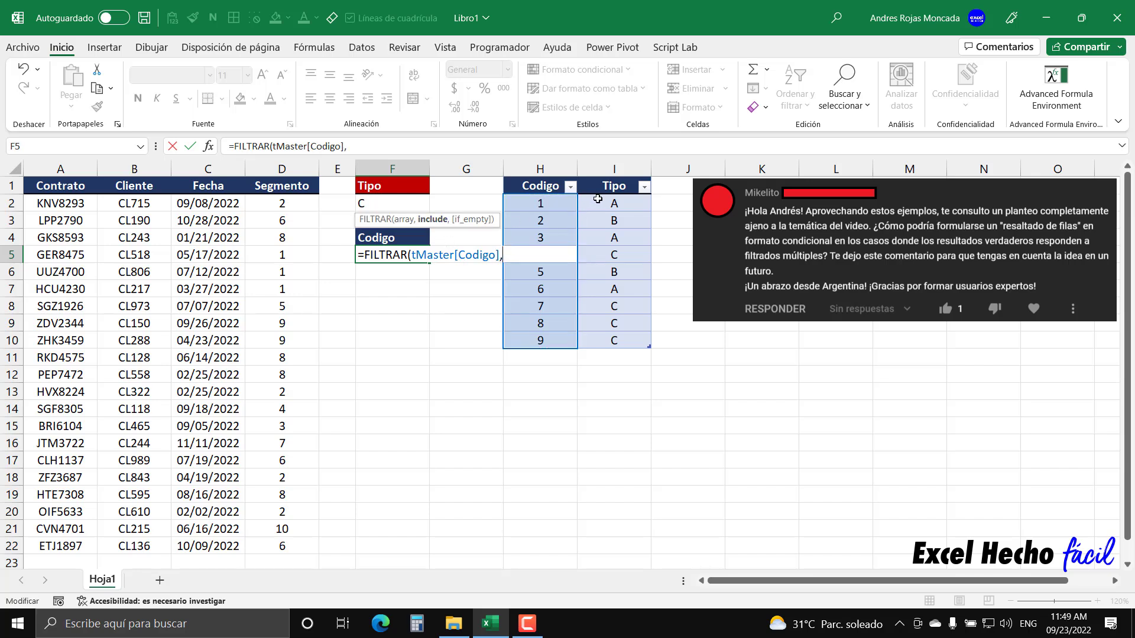
pyautogui.click(611, 176)
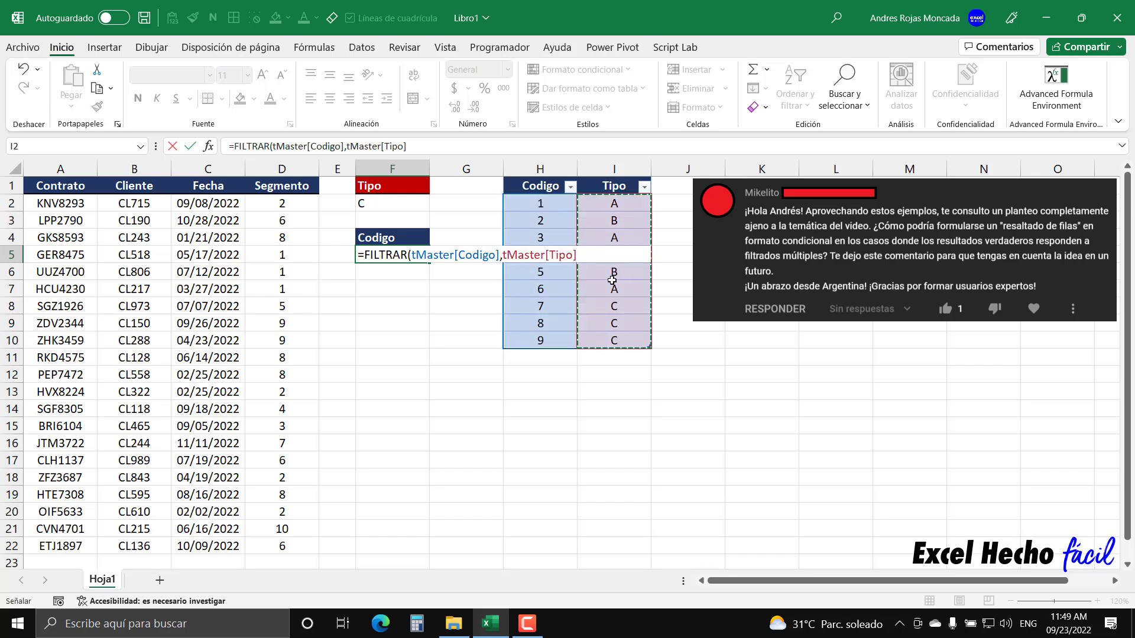
pyautogui.click(579, 254)
pyautogui.write('=')
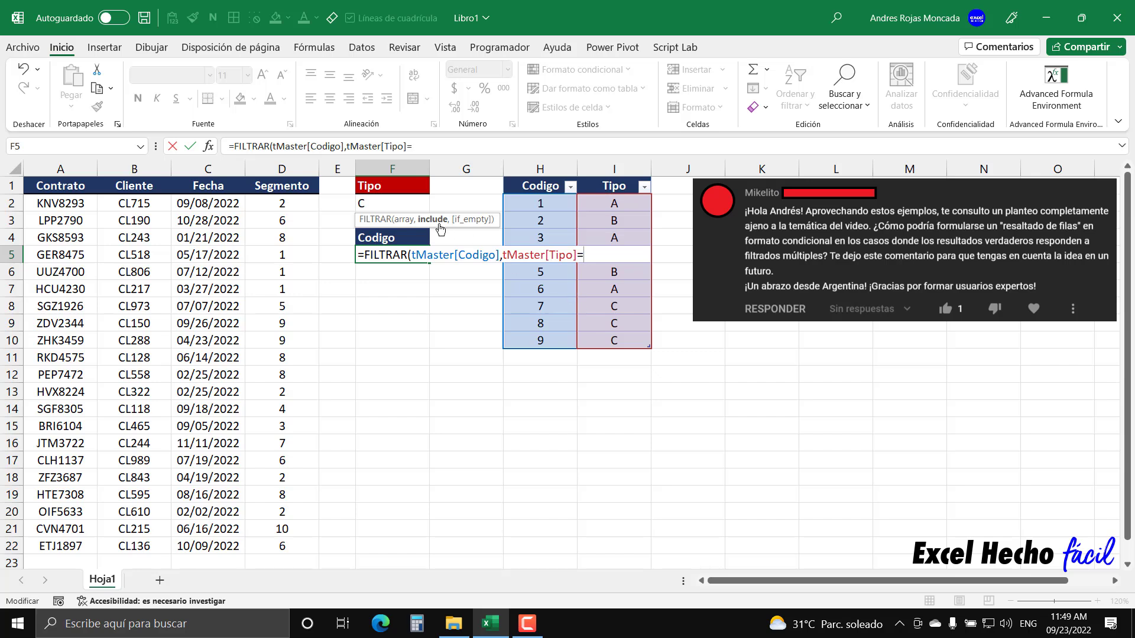
pyautogui.click(407, 201)
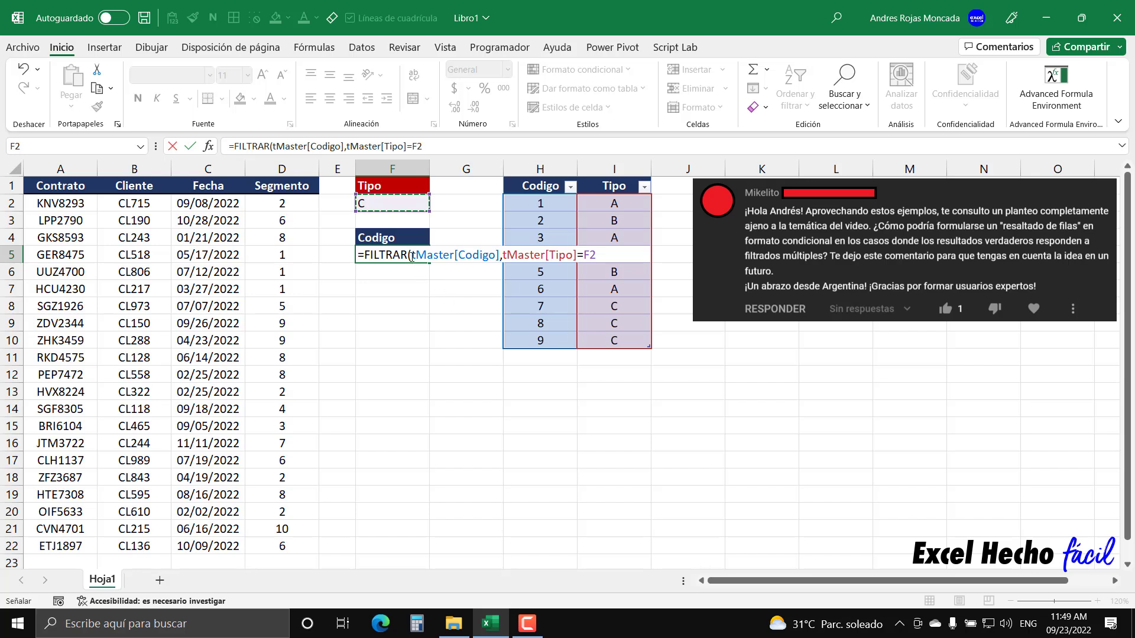
# Step: Evaluate the FILTRAR arguments with F9, then close the parenthesis and commit the F5 formula
pyautogui.moveTo(412, 256); pyautogui.dragTo(499, 256)
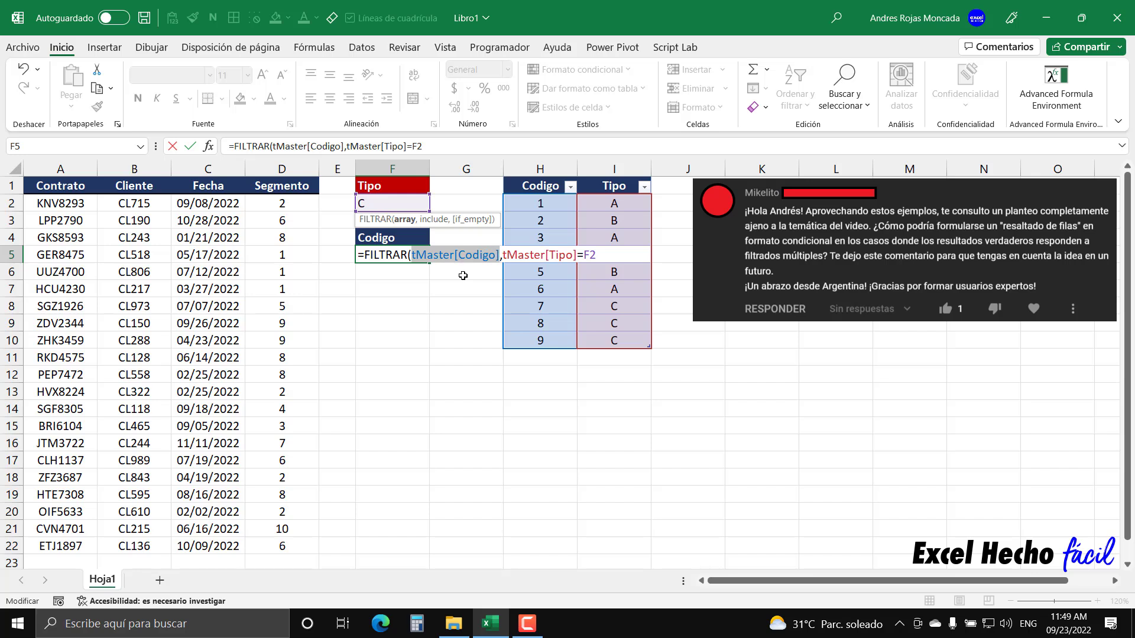
pyautogui.press('F9')
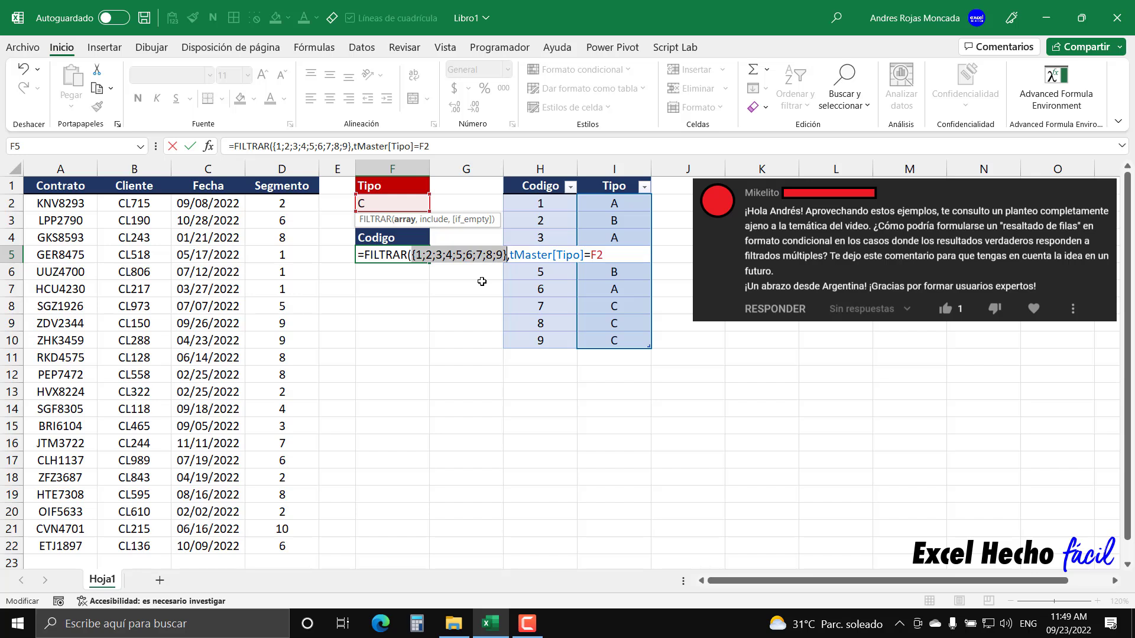
pyautogui.hotkey('ctrl', 'z')
pyautogui.click(435, 221)
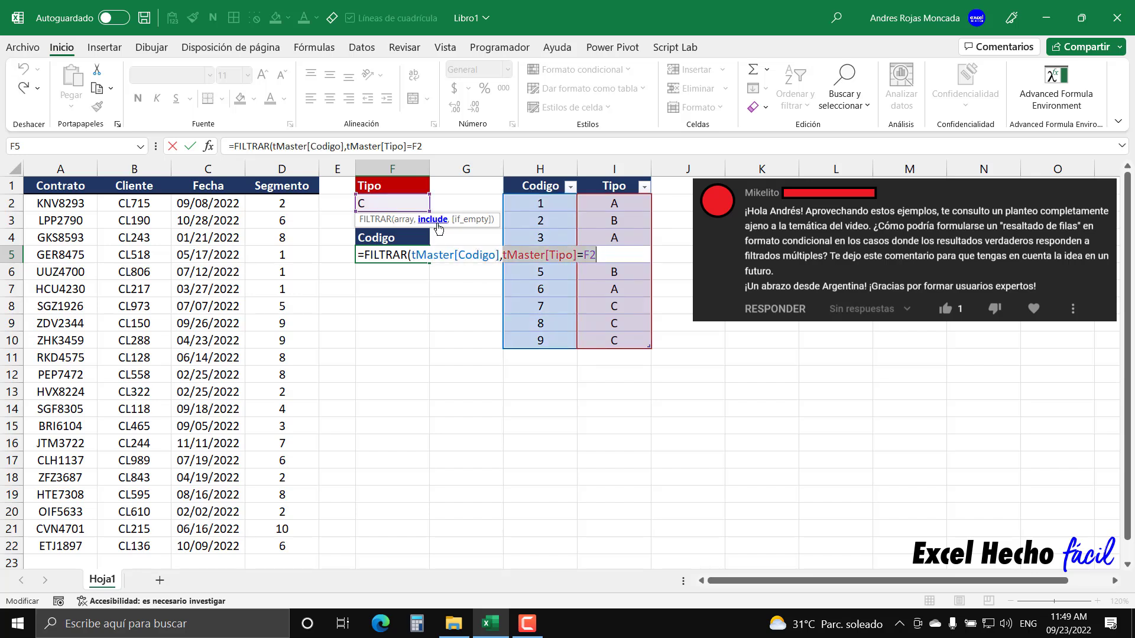
pyautogui.press('F9')
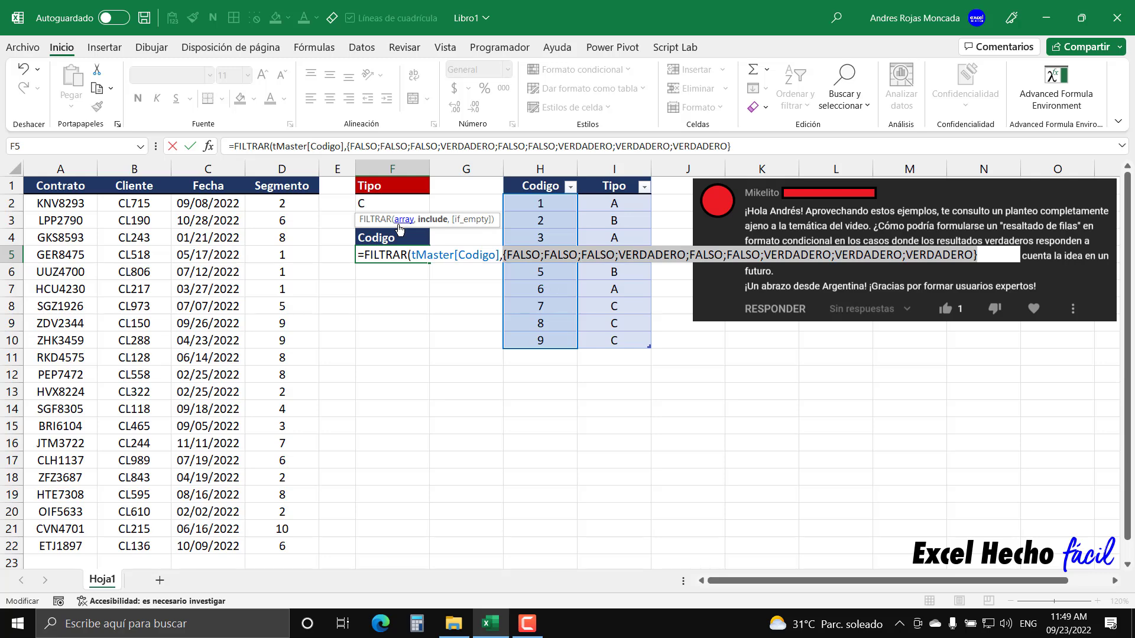
pyautogui.click(399, 225)
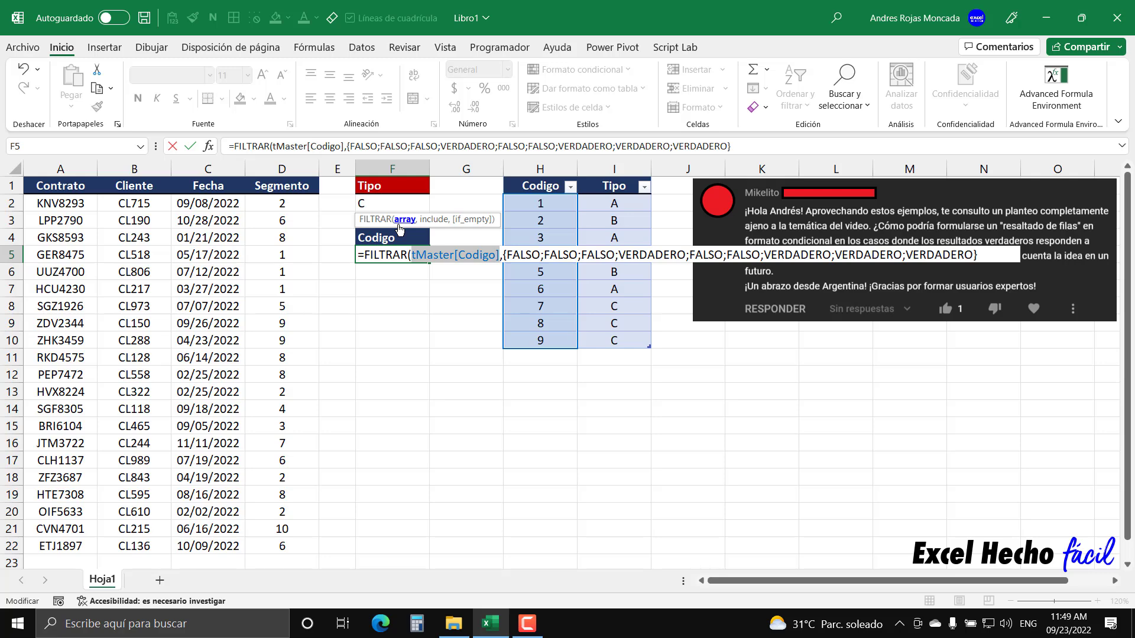
pyautogui.hotkey('ctrl', 'z')
pyautogui.press('F9')
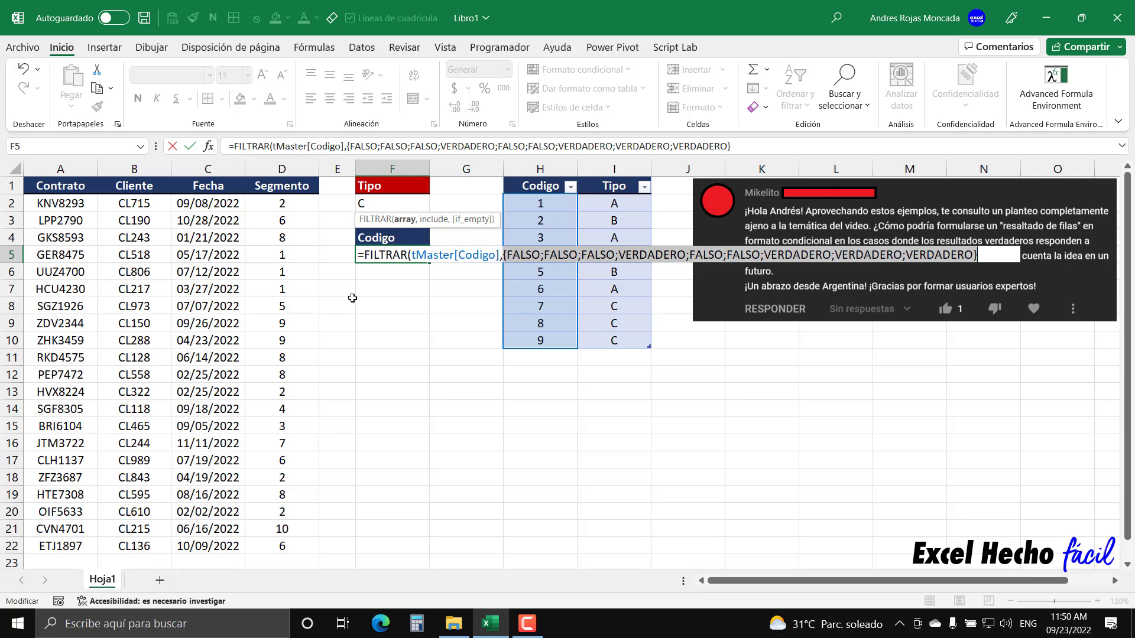
pyautogui.hotkey('ctrl', 'z')
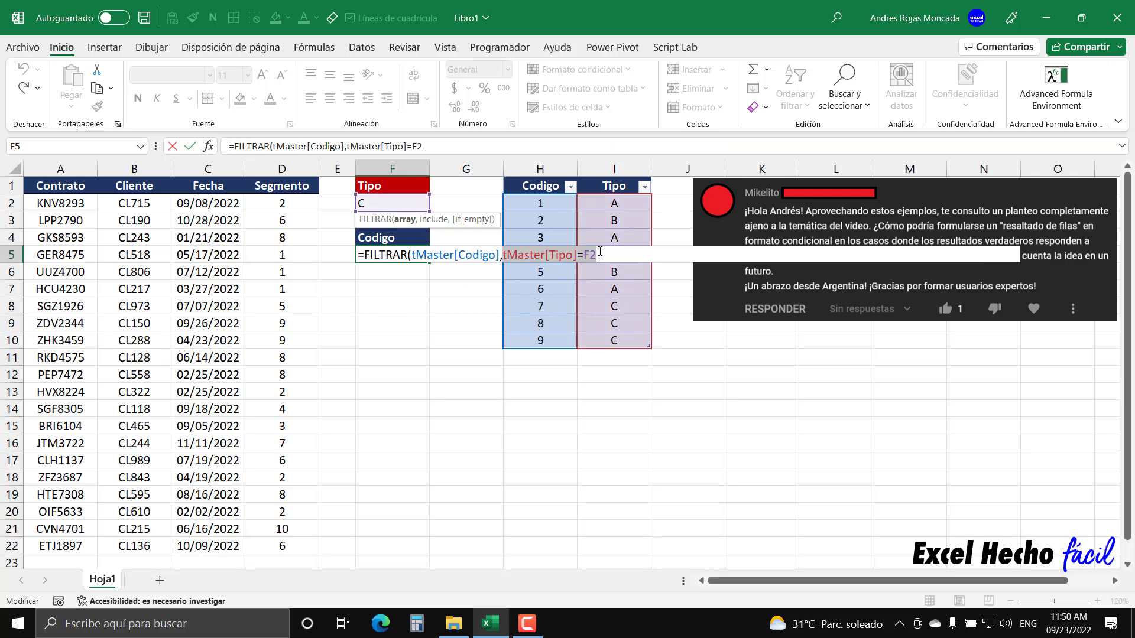
pyautogui.write(')')
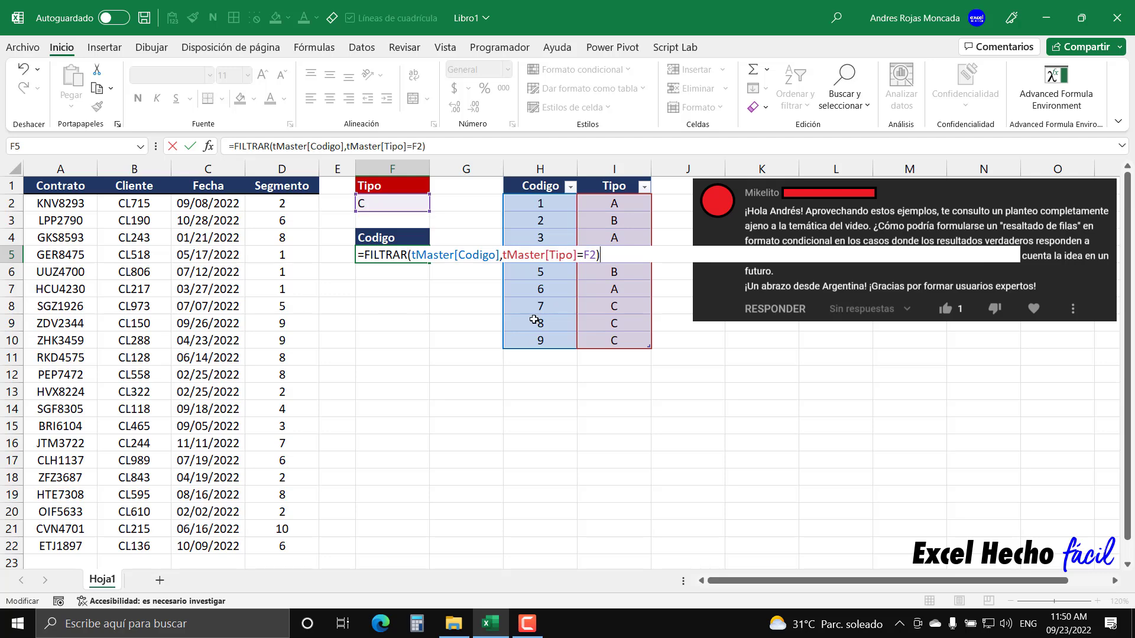
pyautogui.press('Return')
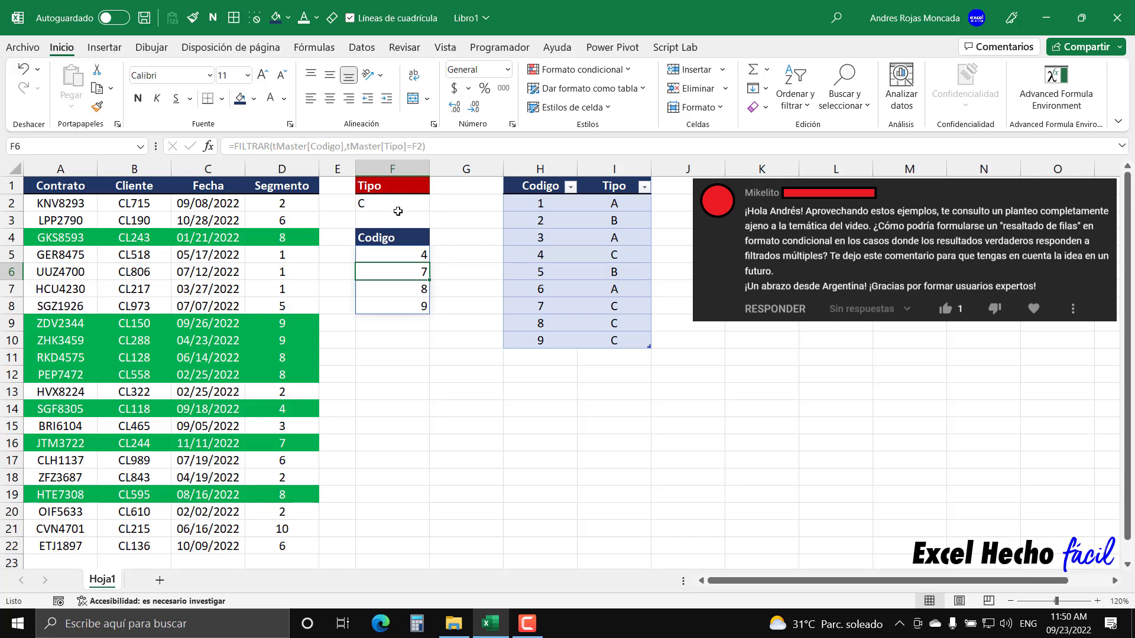
# Step: Clear all conditional formatting rules from the sheet and inspect the F5:F8 spill results
pyautogui.click(600, 75)
pyautogui.moveTo(577, 289)
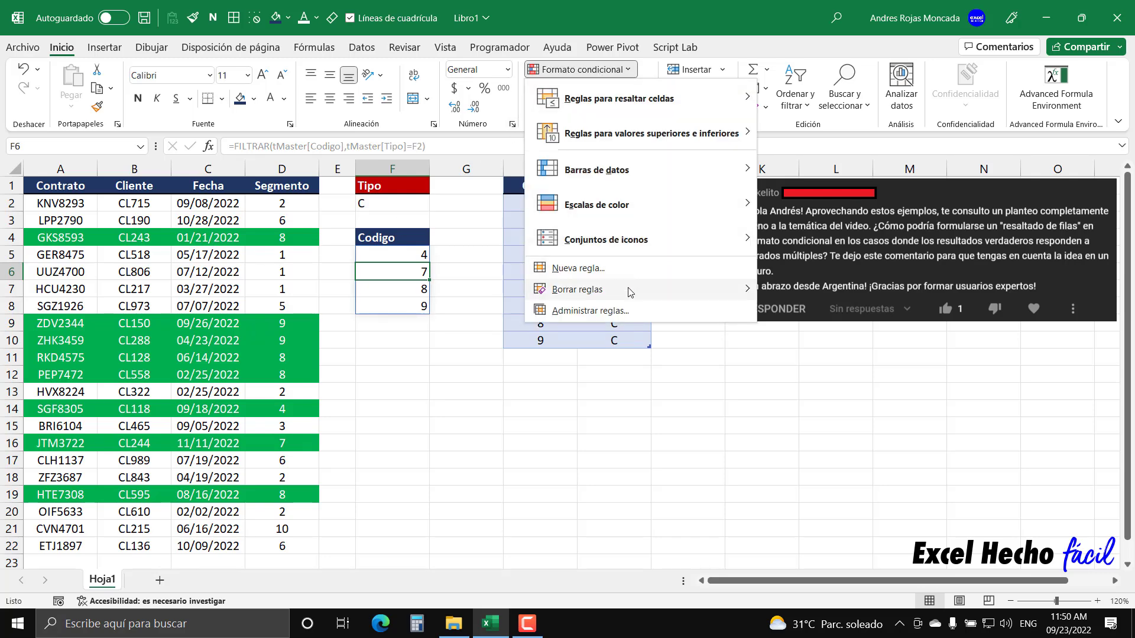
pyautogui.click(840, 311)
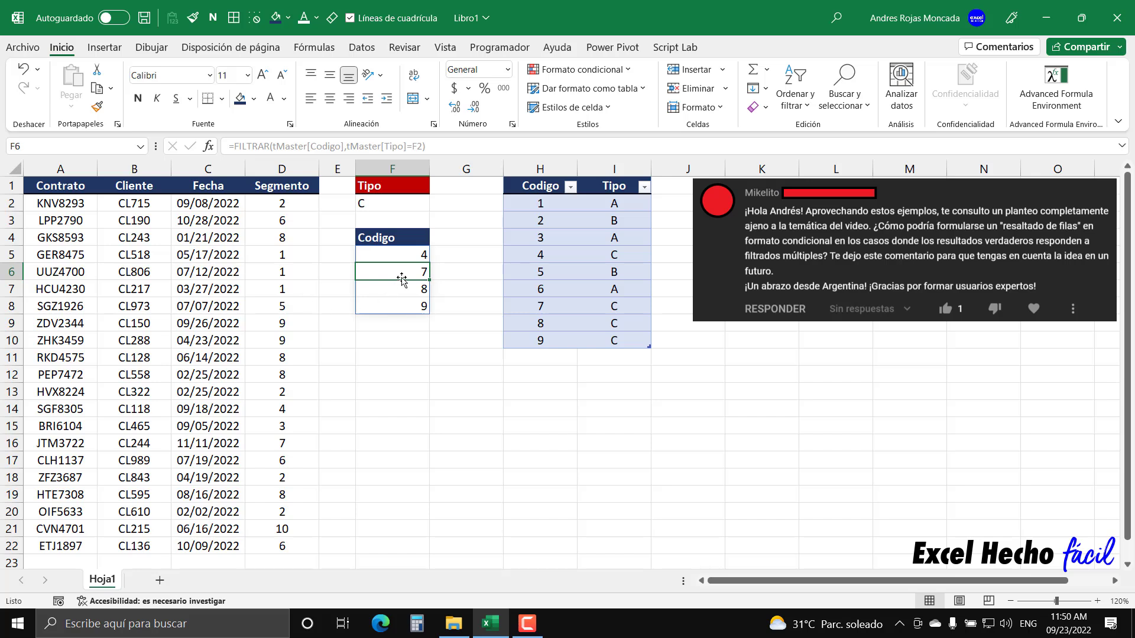
pyautogui.moveTo(400, 255); pyautogui.dragTo(397, 310)
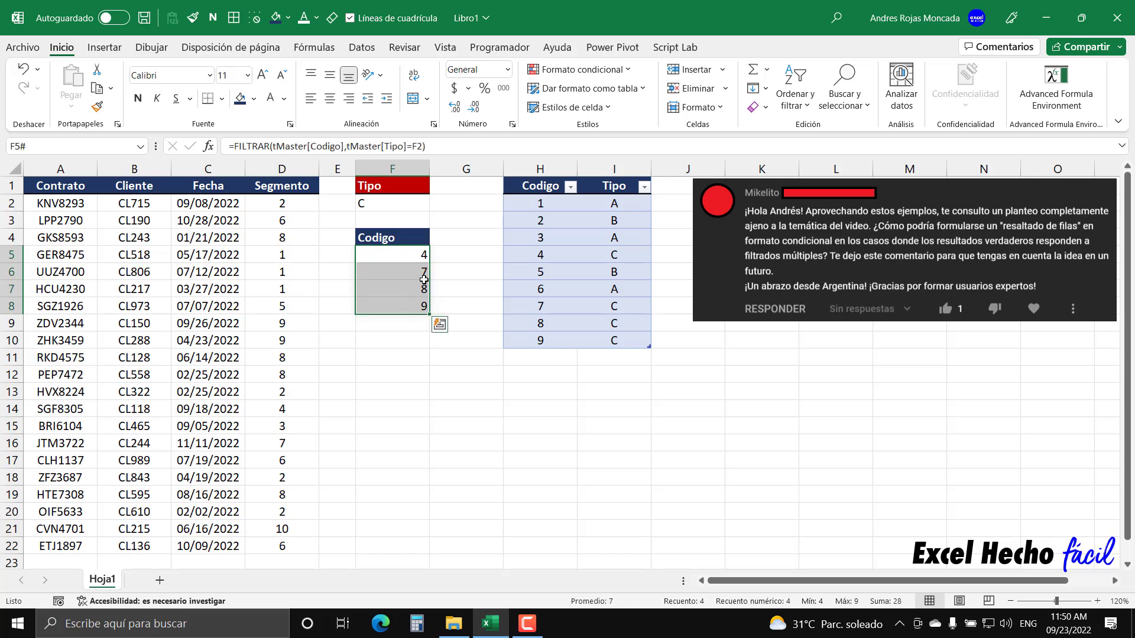
pyautogui.click(414, 260)
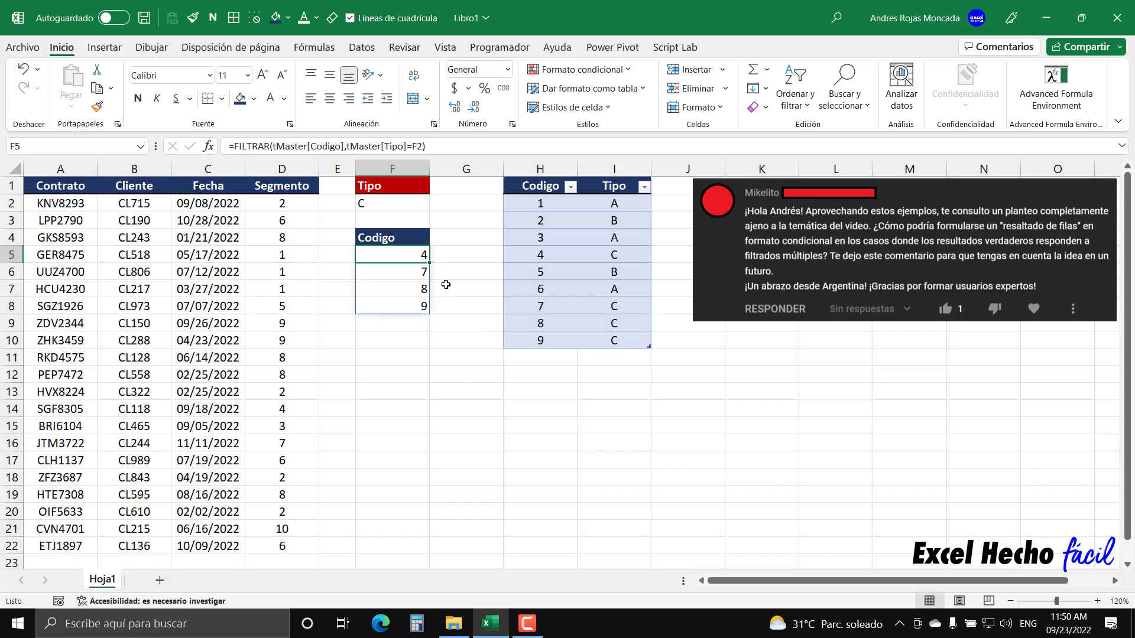
# Step: Cycle F2's Tipo through B, A and C, ending on B so codes 2 and 5 appear
pyautogui.click(408, 205)
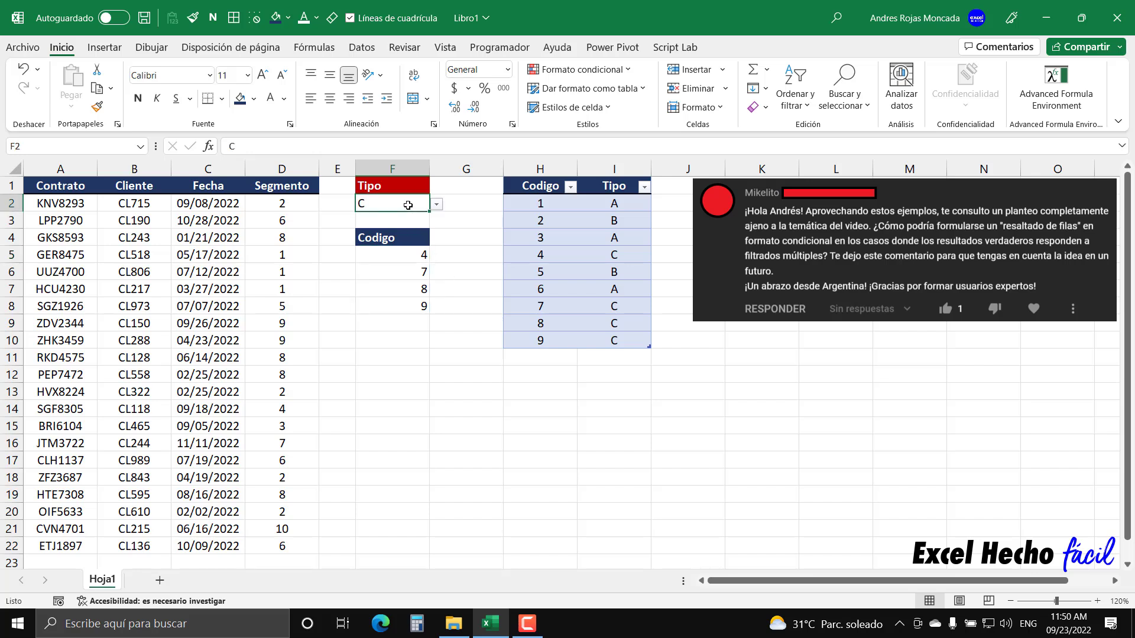
pyautogui.click(436, 205)
pyautogui.click(376, 232)
pyautogui.click(379, 257)
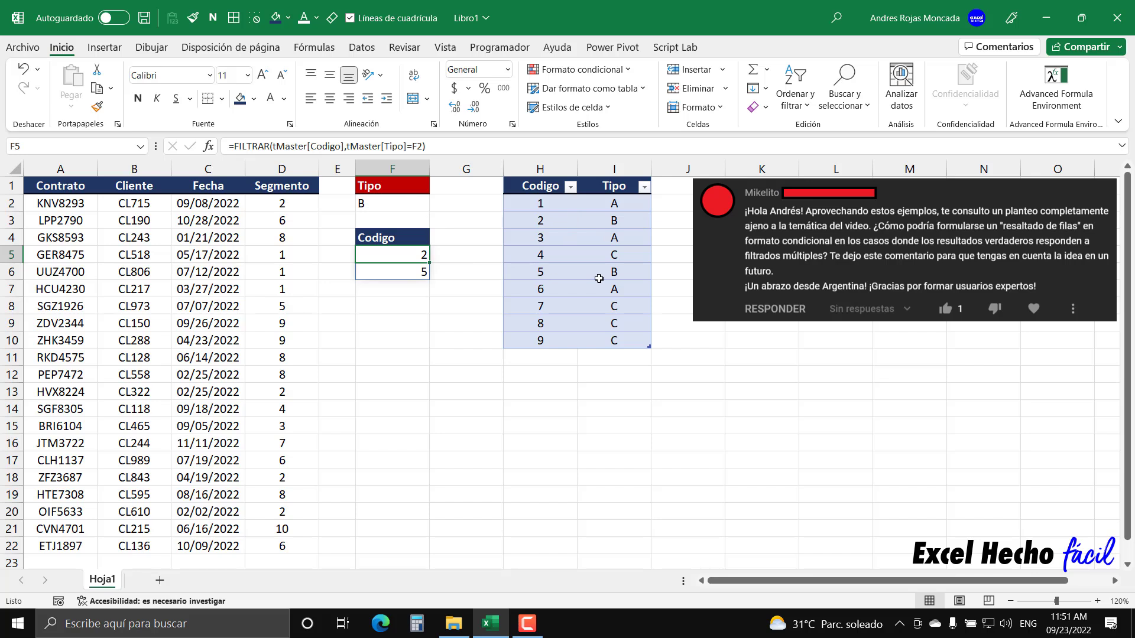
pyautogui.click(408, 207)
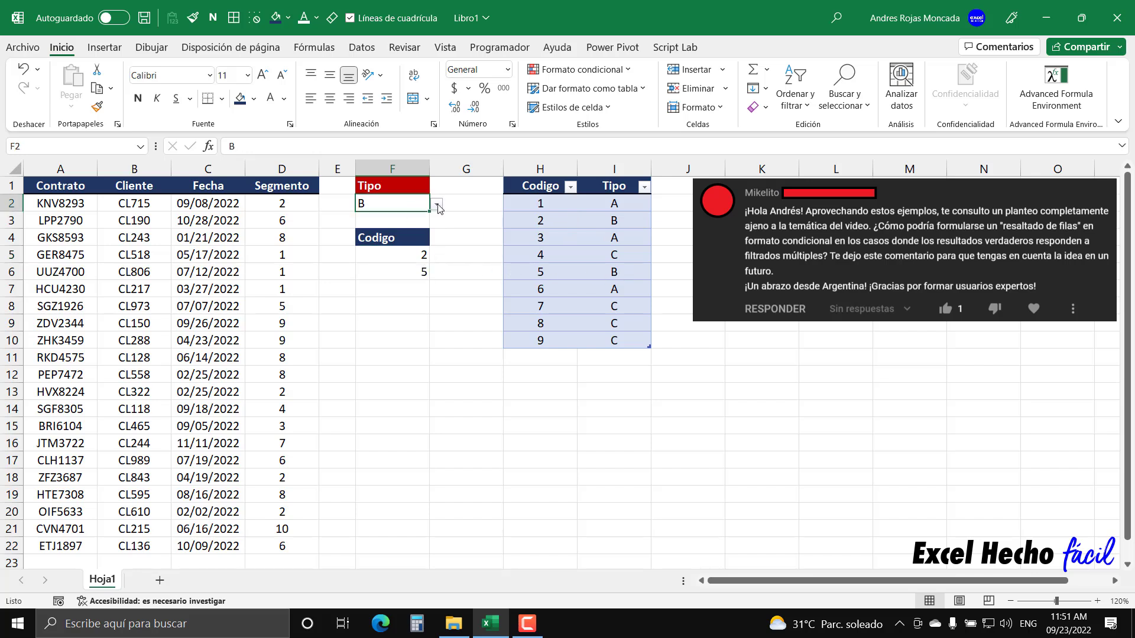
pyautogui.click(438, 207)
pyautogui.click(384, 216)
pyautogui.click(437, 204)
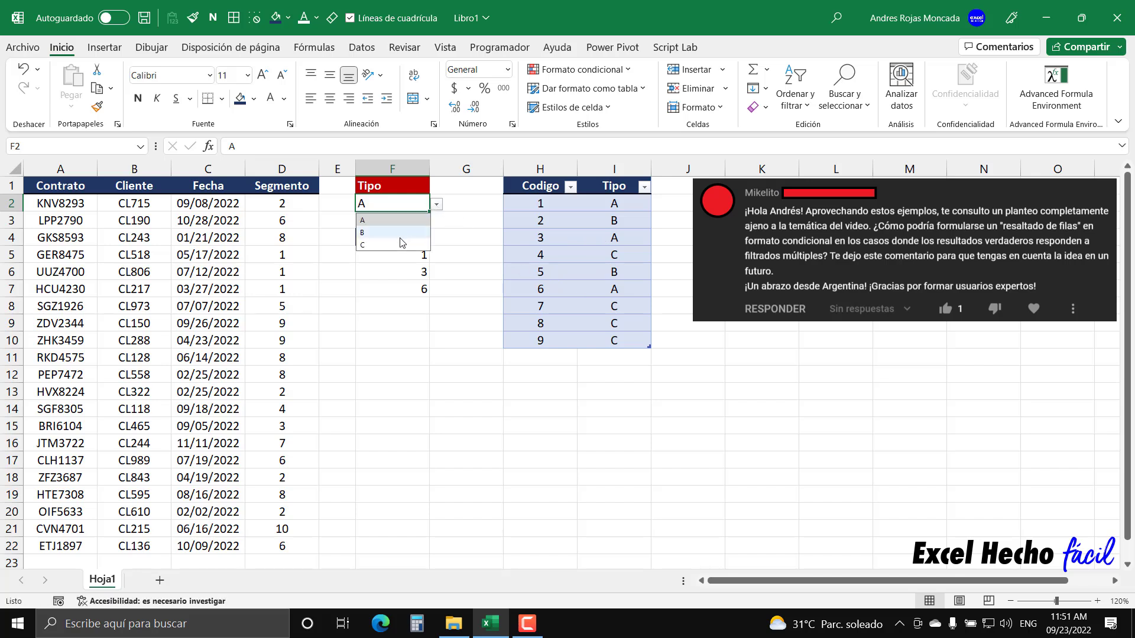
pyautogui.click(398, 244)
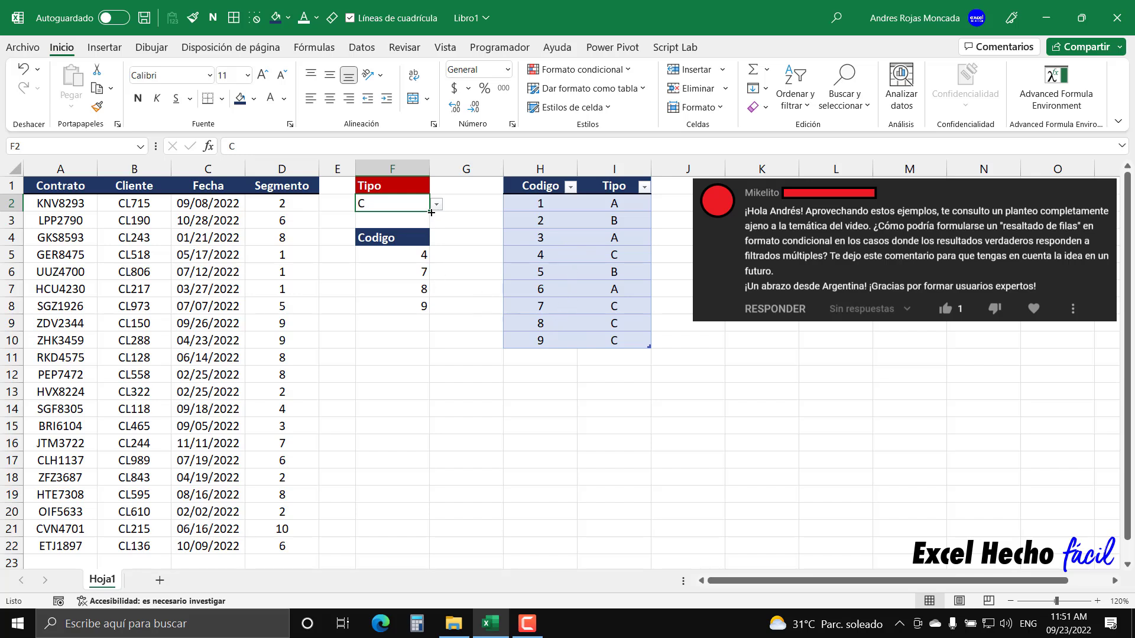
pyautogui.click(436, 204)
pyautogui.click(392, 232)
# Step: Review the Segmento values in D2:D22, then start a formula with = in F11
pyautogui.moveTo(288, 201); pyautogui.dragTo(273, 550)
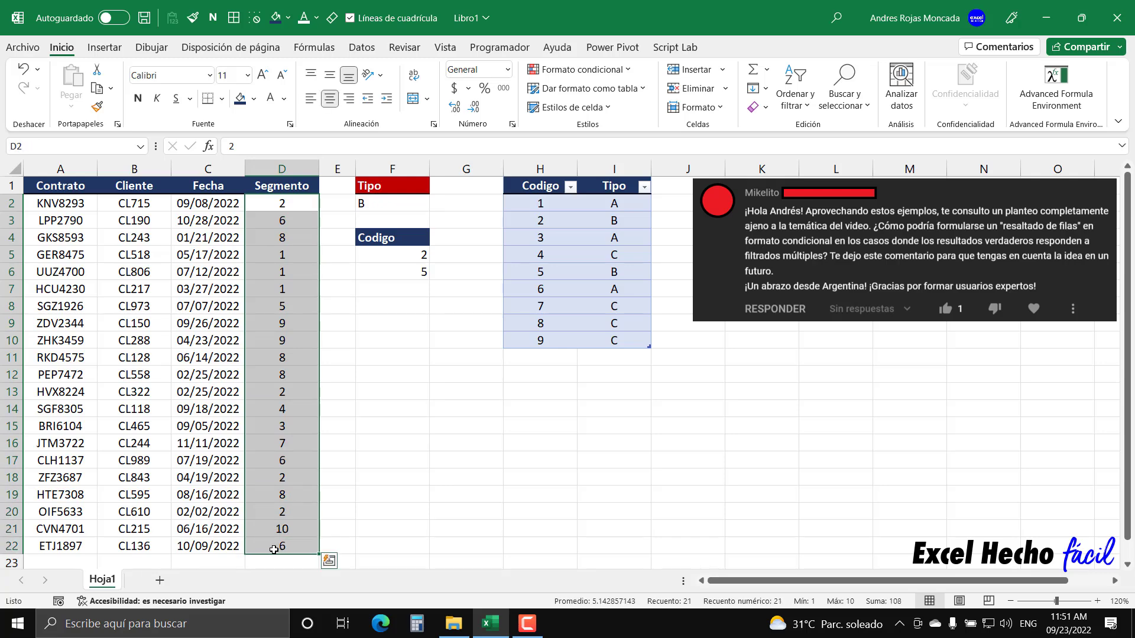
pyautogui.click(383, 358)
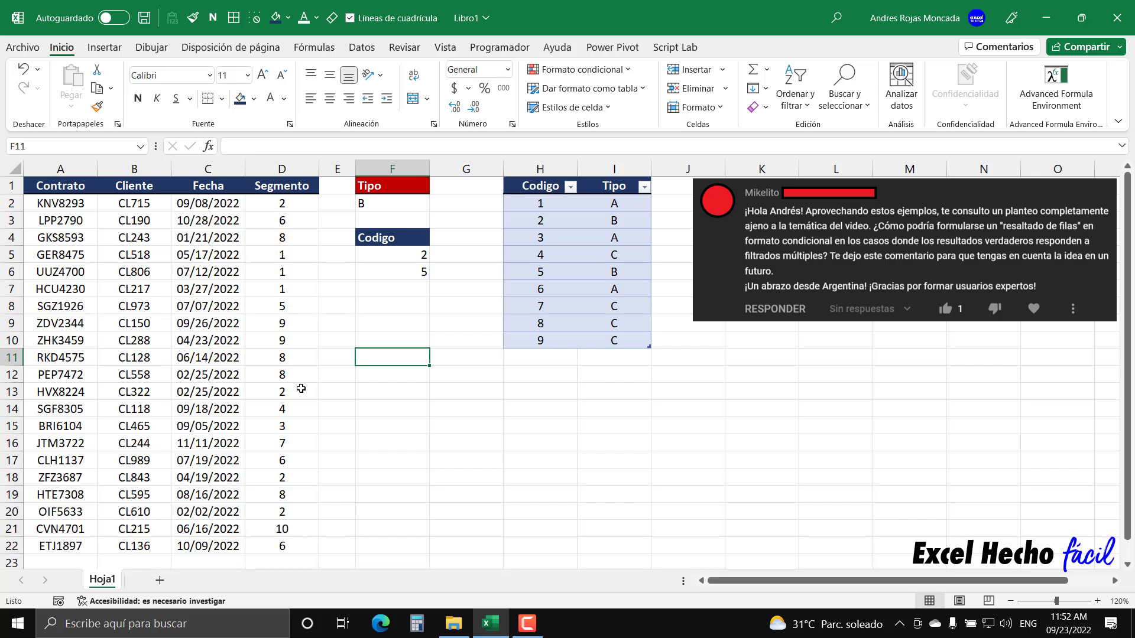
pyautogui.write('=')
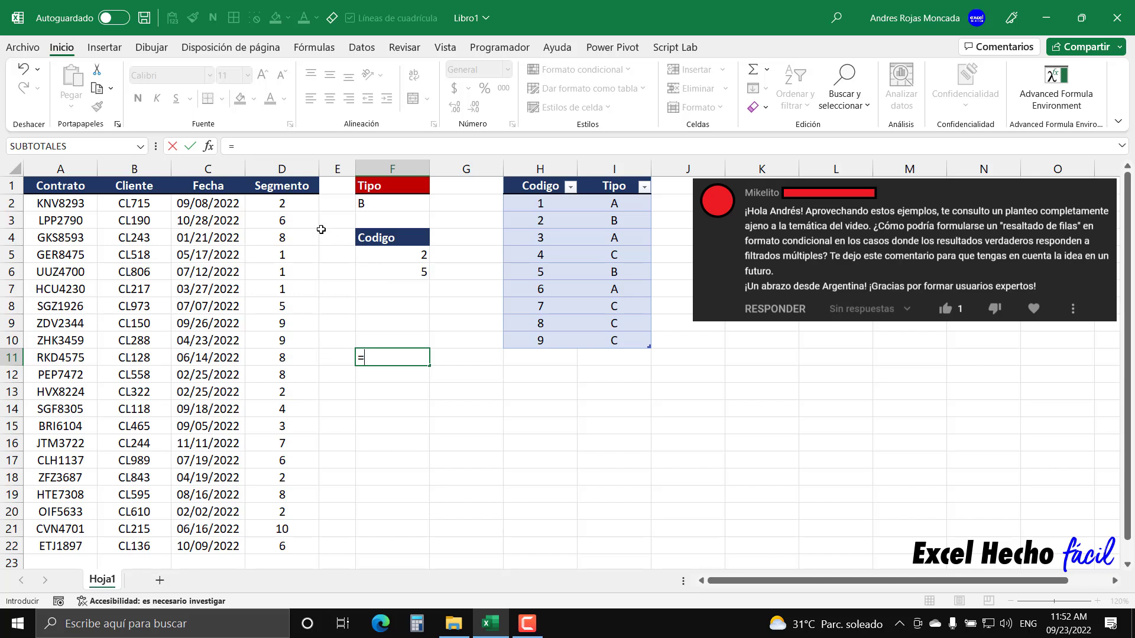
# Step: Build =D2:D22=F5 in F11, preview its VERDADERO/FALSO array with F9, then undo the preview
pyautogui.moveTo(282, 203); pyautogui.dragTo(275, 545)
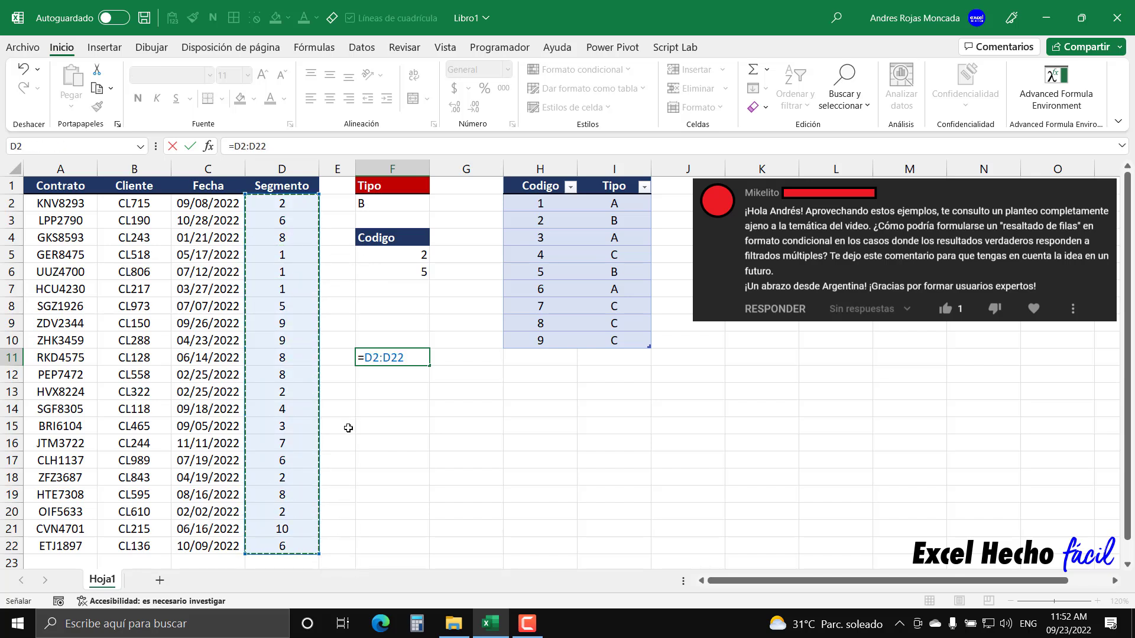
pyautogui.write('=')
pyautogui.click(408, 250)
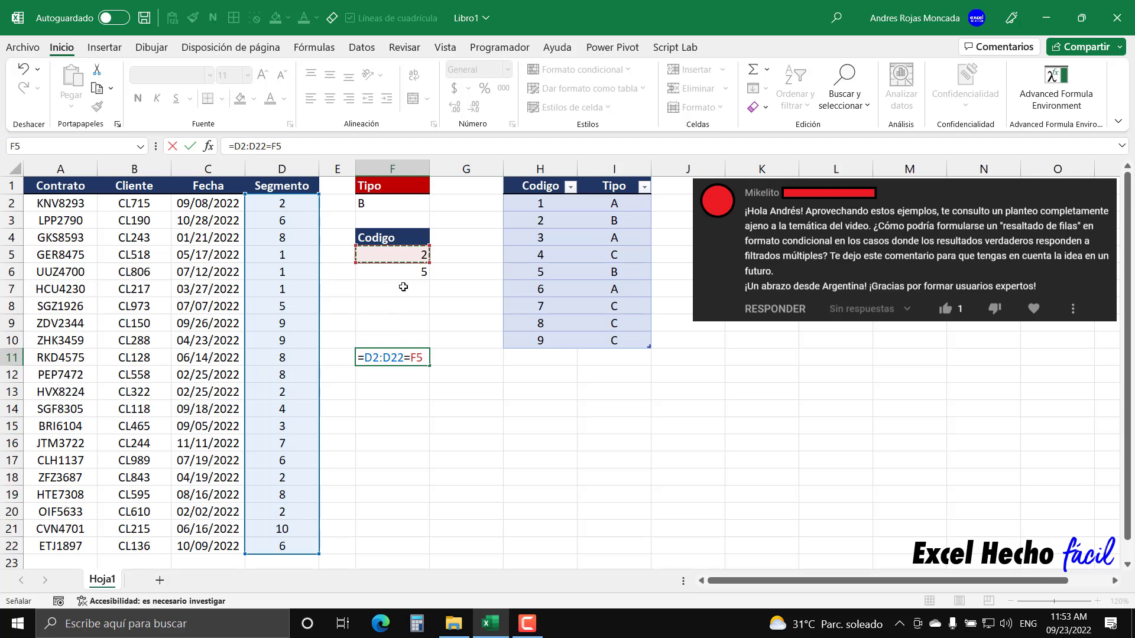
pyautogui.press('F9')
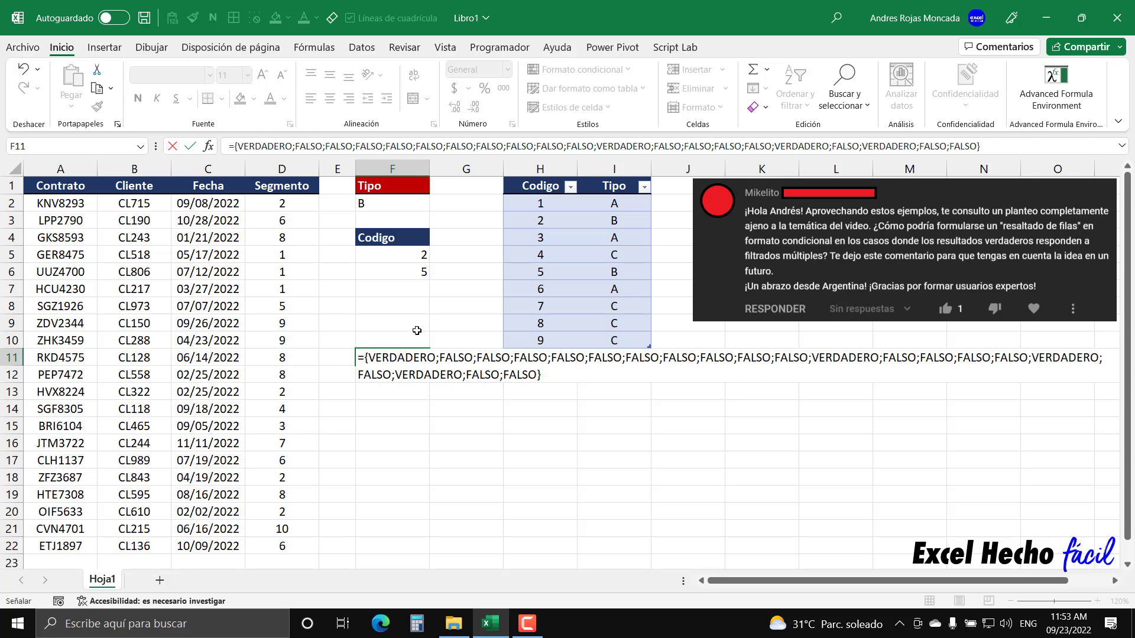
pyautogui.hotkey('ctrl', 'z')
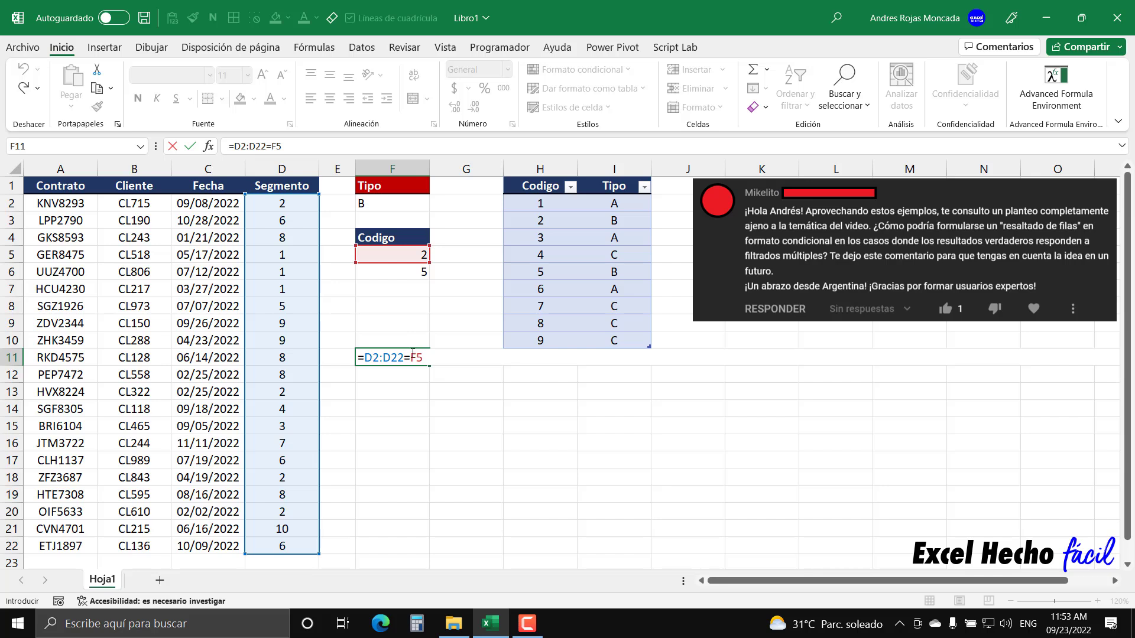
# Step: Swap the compared reference to F6 and preview its VERDADERO/FALSO results, then revert
pyautogui.doubleClick(416, 358)
pyautogui.click(415, 271)
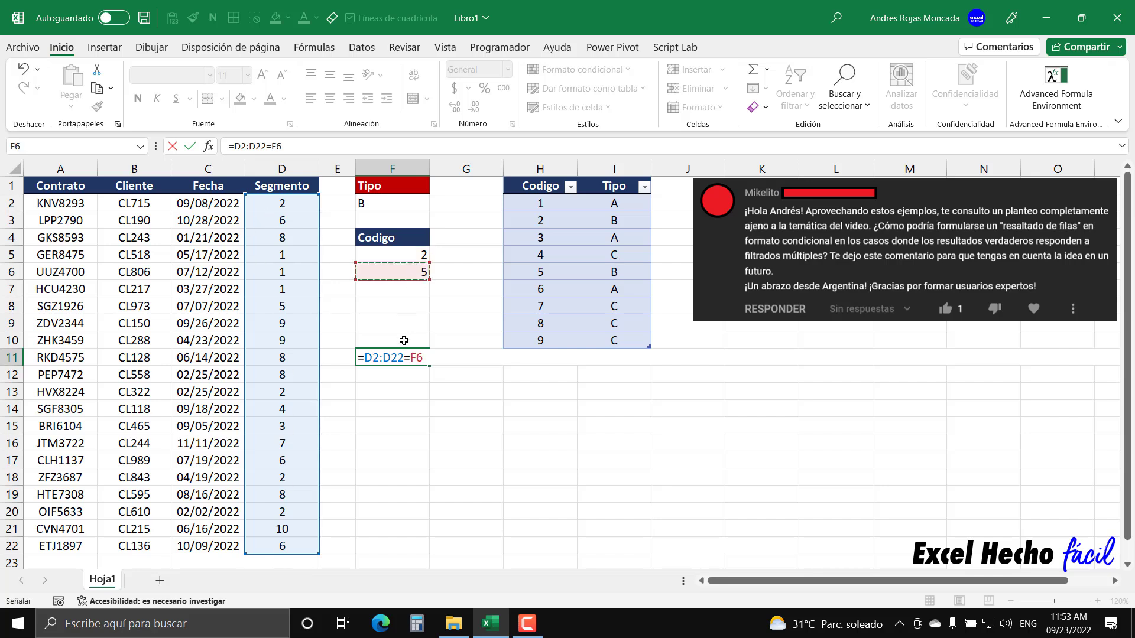
pyautogui.press('F9')
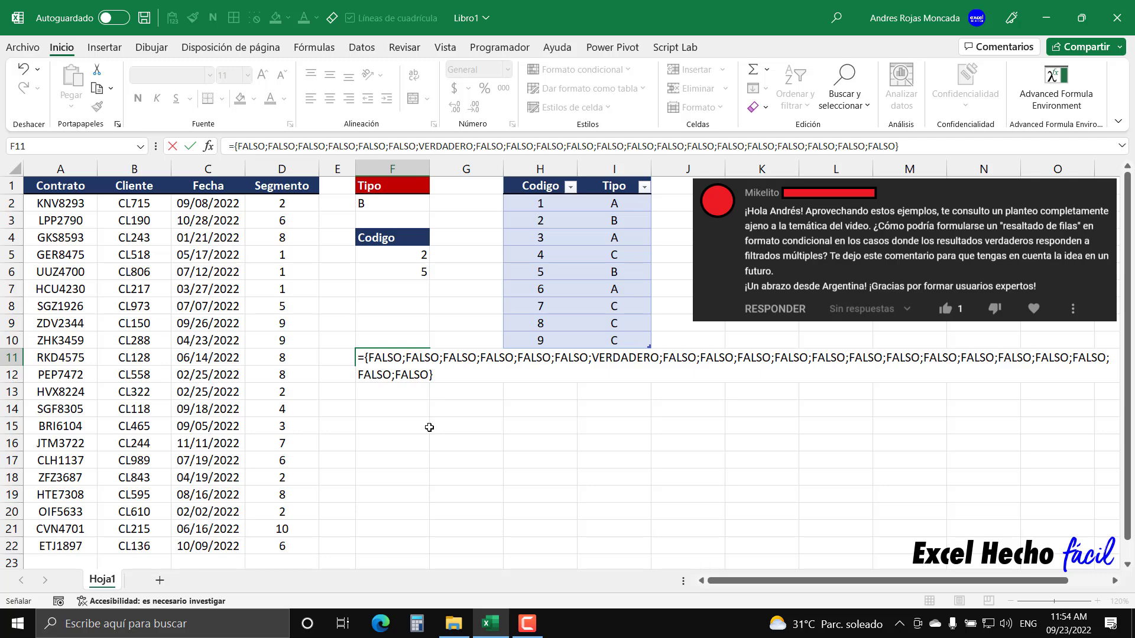
pyautogui.hotkey('ctrl', 'z')
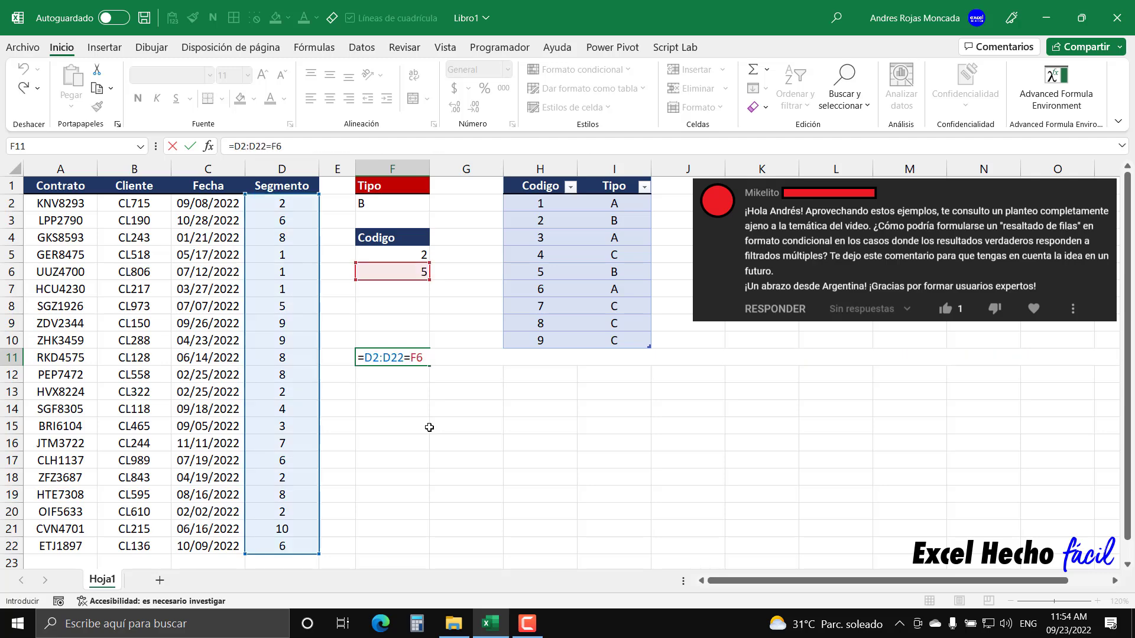
# Step: Compare against the spilled list so F11 reads =D2:D22=F5#, and select the comparison
pyautogui.doubleClick(414, 357)
pyautogui.click(402, 256)
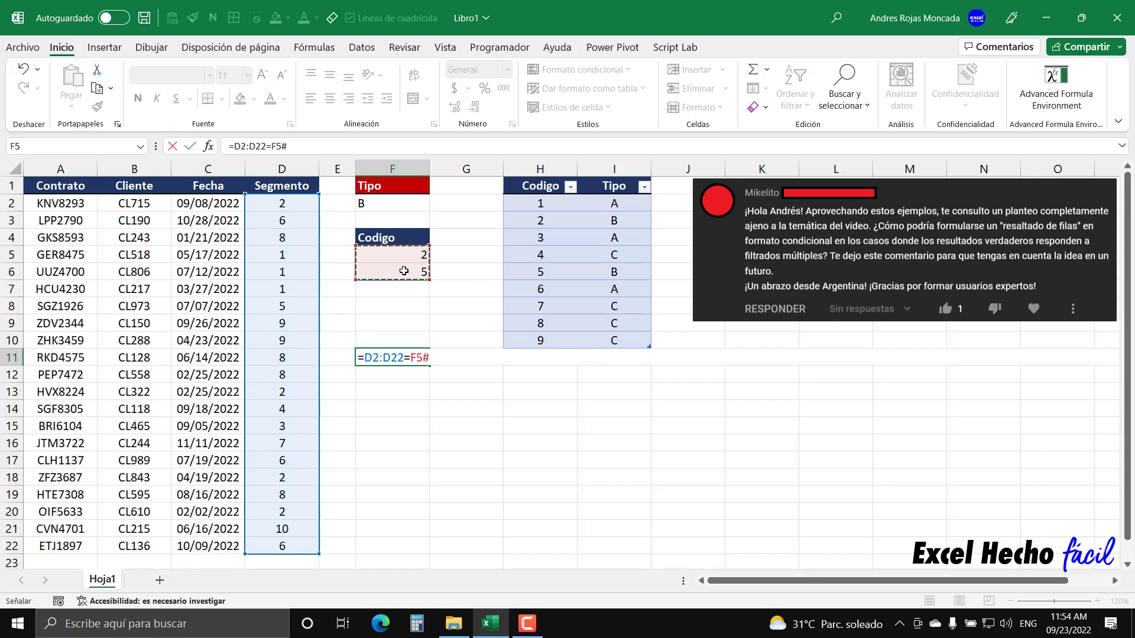
pyautogui.doubleClick(423, 358)
pyautogui.click(417, 359)
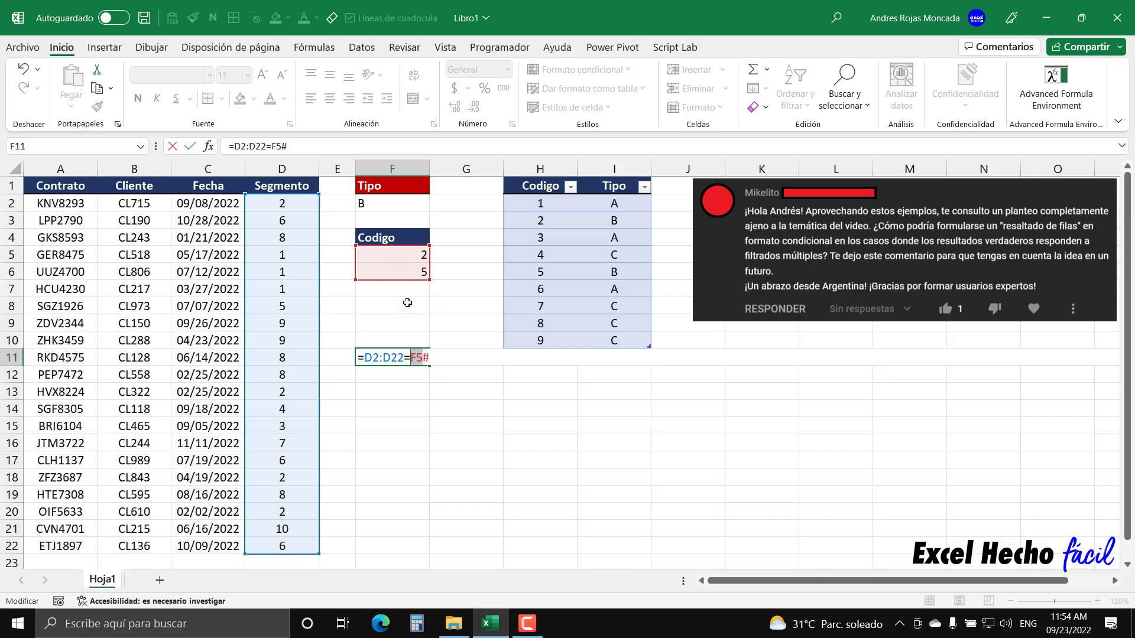
pyautogui.press('End')
pyautogui.press('BackSpace')
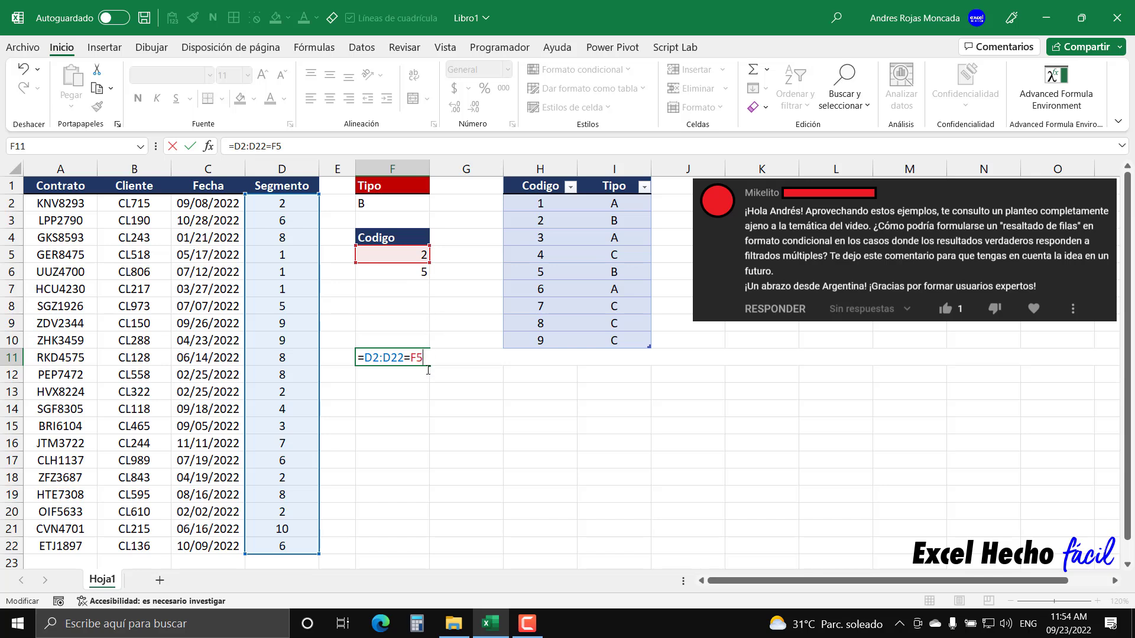
pyautogui.write('#')
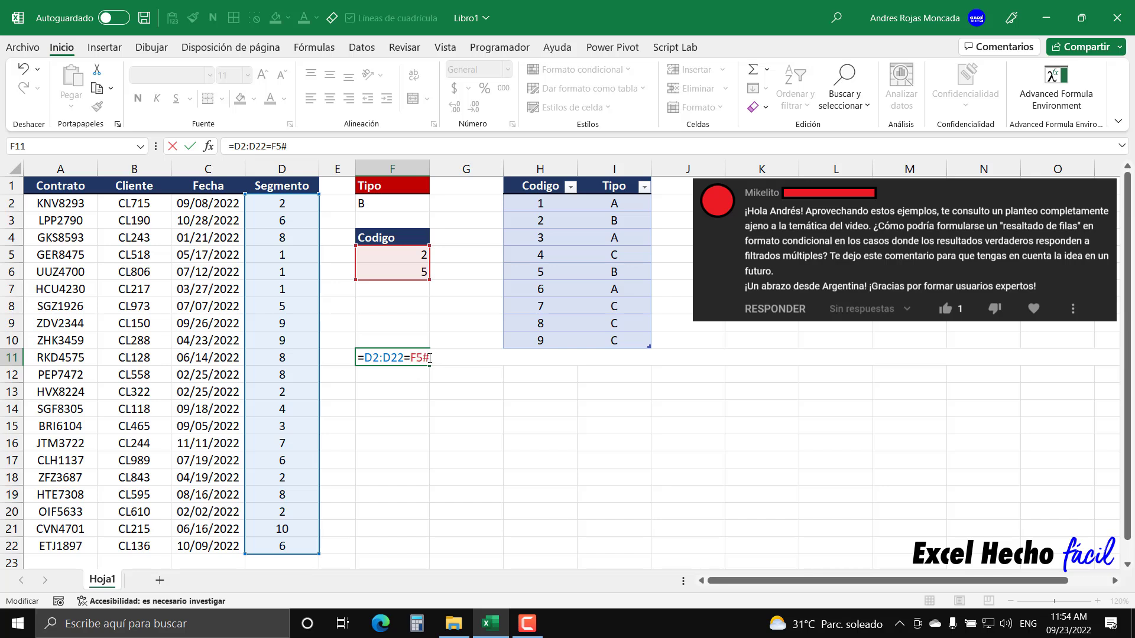
pyautogui.doubleClick(427, 357)
pyautogui.moveTo(363, 353); pyautogui.dragTo(438, 353)
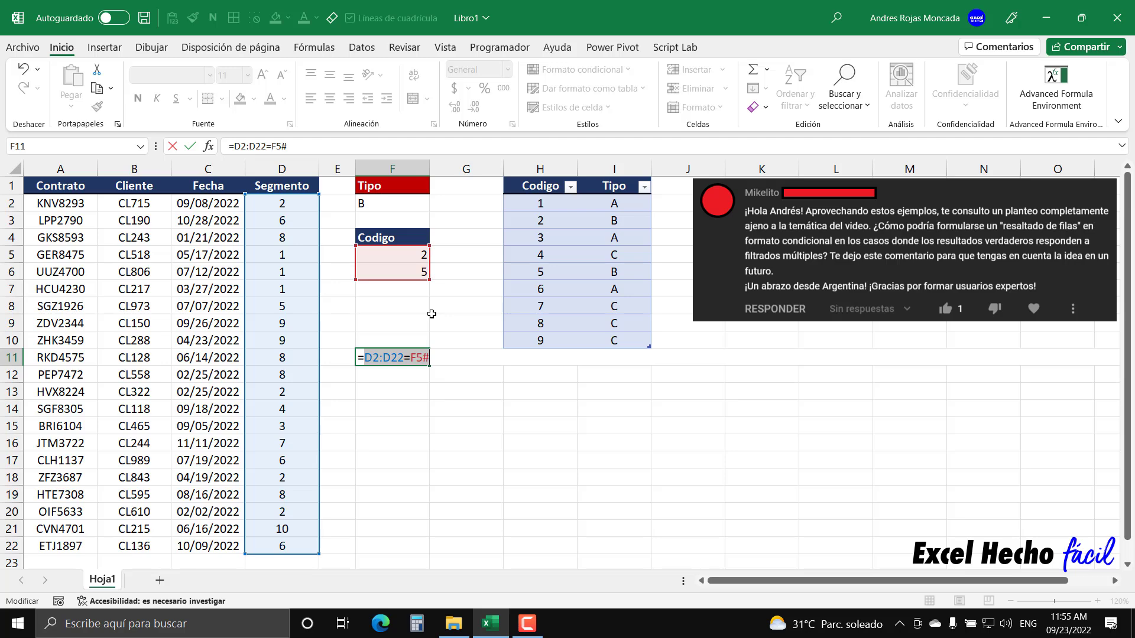
# Step: Evaluate the selected D2:D22=F5# comparison into its VERDADERO, FALSO and #N/D array
pyautogui.press('F9')
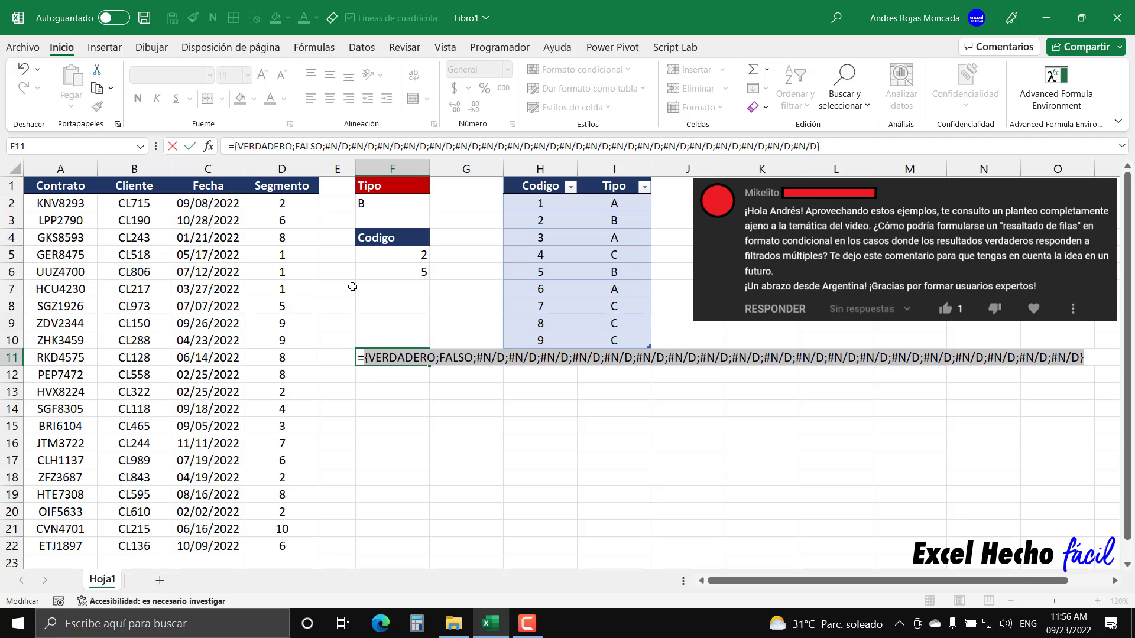
pyautogui.moveTo(295, 205); pyautogui.dragTo(320, 202)
pyautogui.press('Escape')
pyautogui.moveTo(302, 205); pyautogui.dragTo(337, 204)
pyautogui.moveTo(437, 253); pyautogui.dragTo(479, 255)
pyautogui.moveTo(360, 341); pyautogui.dragTo(438, 375)
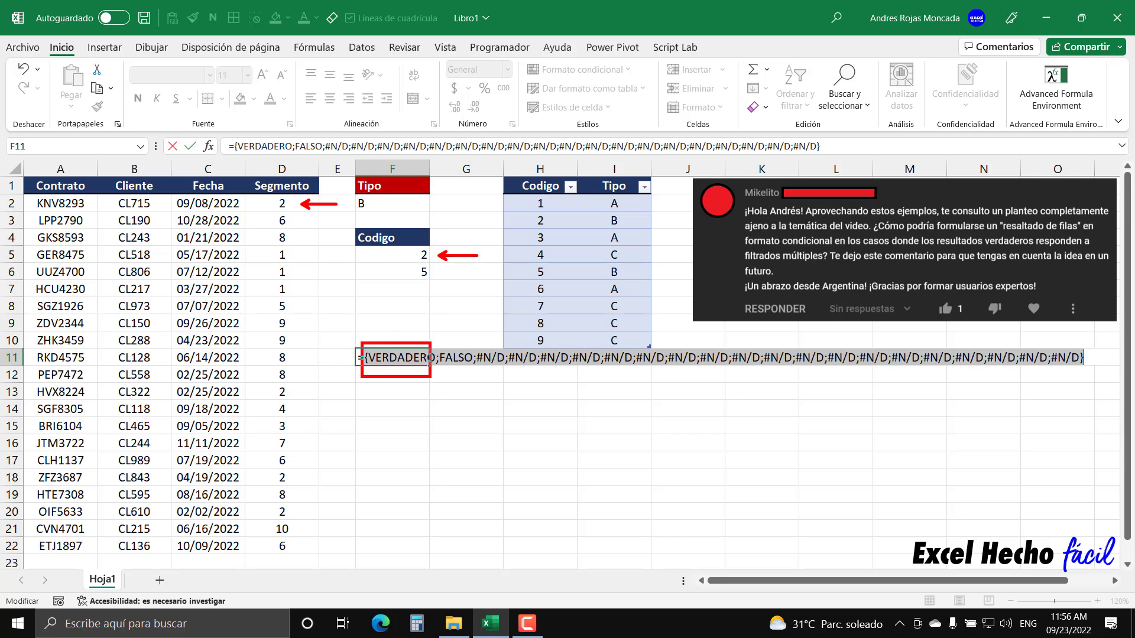
pyautogui.moveTo(298, 222); pyautogui.dragTo(331, 221)
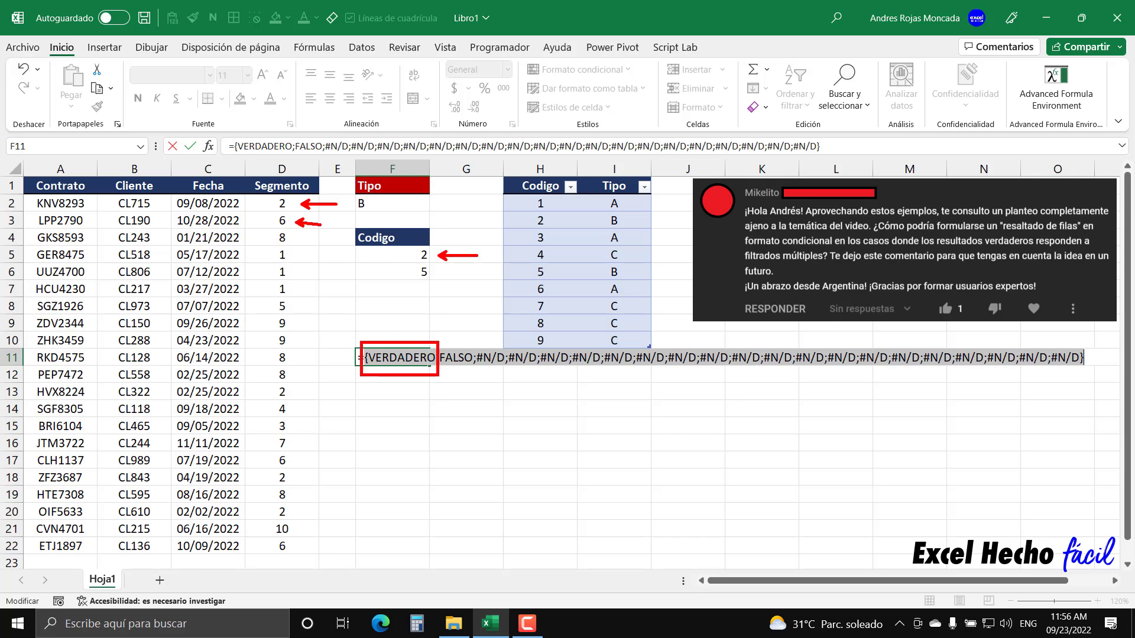
pyautogui.moveTo(438, 270); pyautogui.dragTo(476, 269)
pyautogui.moveTo(439, 341); pyautogui.dragTo(475, 376)
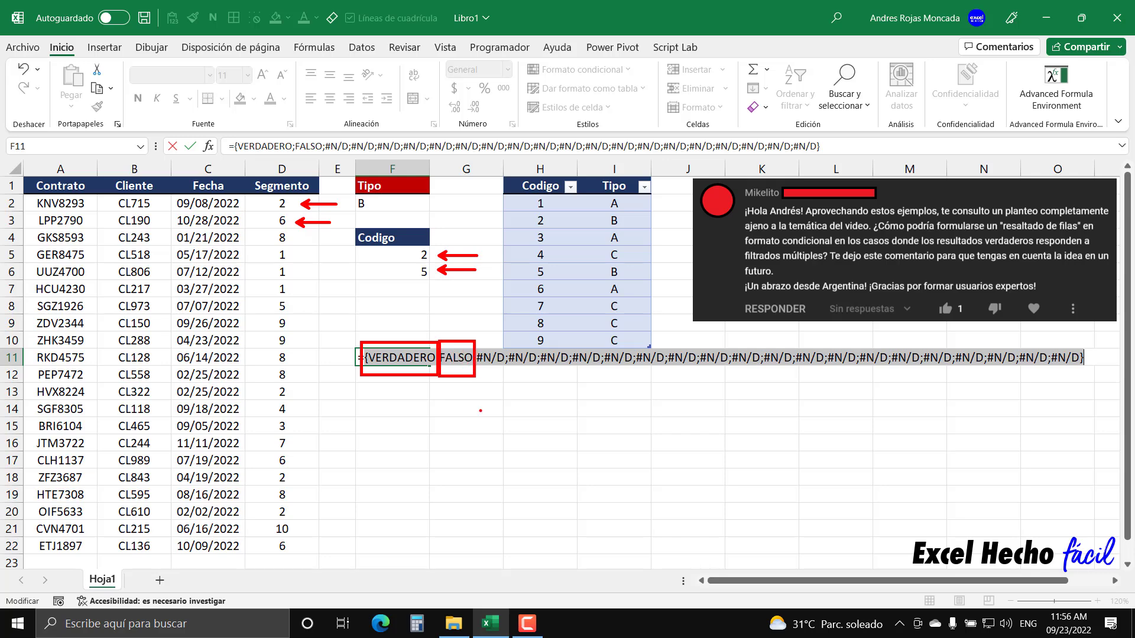
pyautogui.press('e')
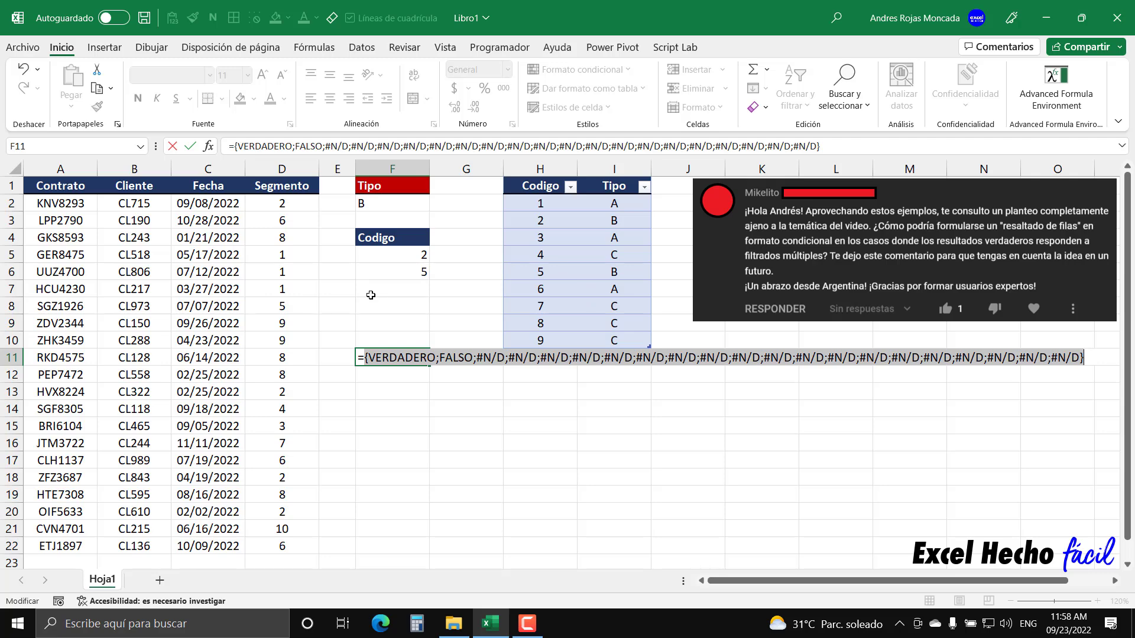
# Step: Undo the evaluation and delete D2:D22=F5#, leaving only the equals sign in F11
pyautogui.hotkey('ctrl', 'z')
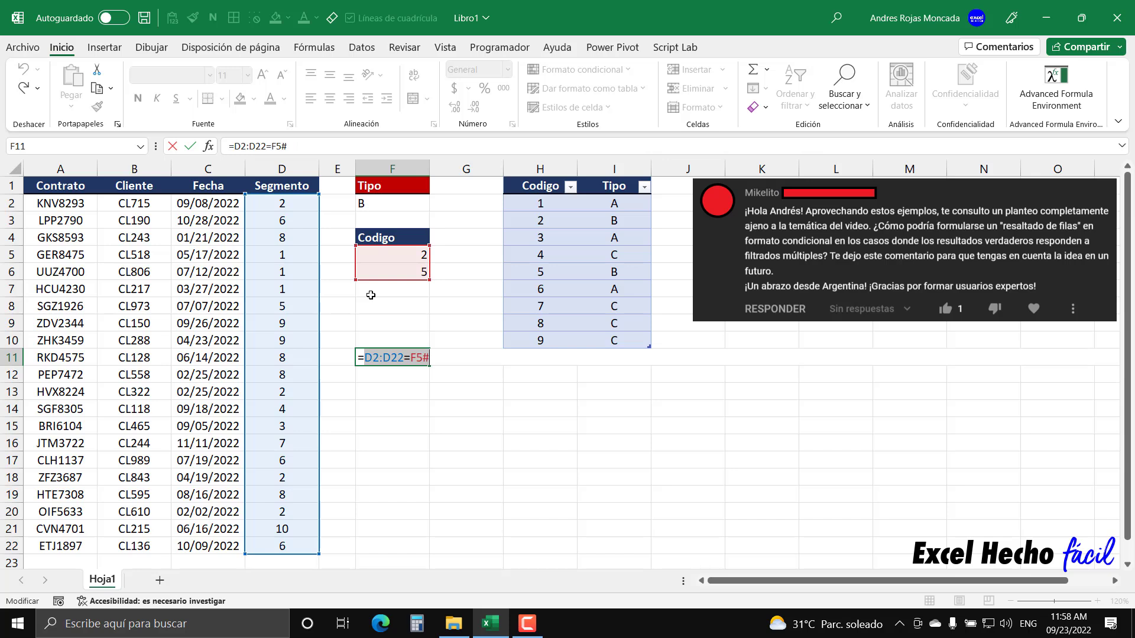
pyautogui.moveTo(429, 357); pyautogui.dragTo(366, 357)
pyautogui.press('BackSpace')
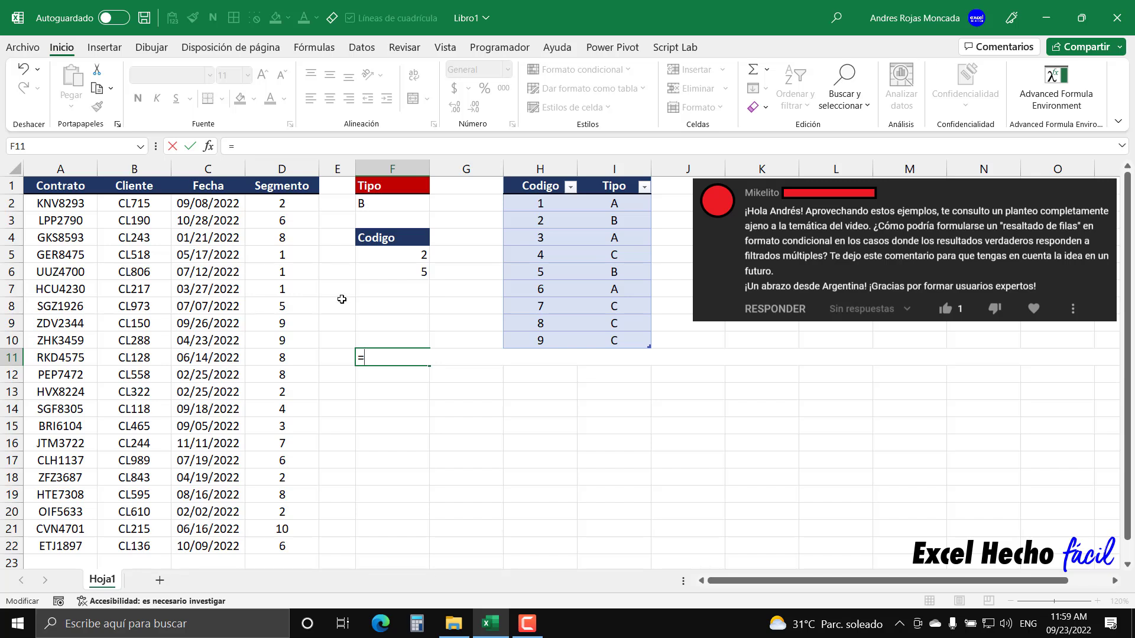
# Step: Enter =D2=F5# in F11, preview its array result with F9, then restore the formula
pyautogui.click(294, 206)
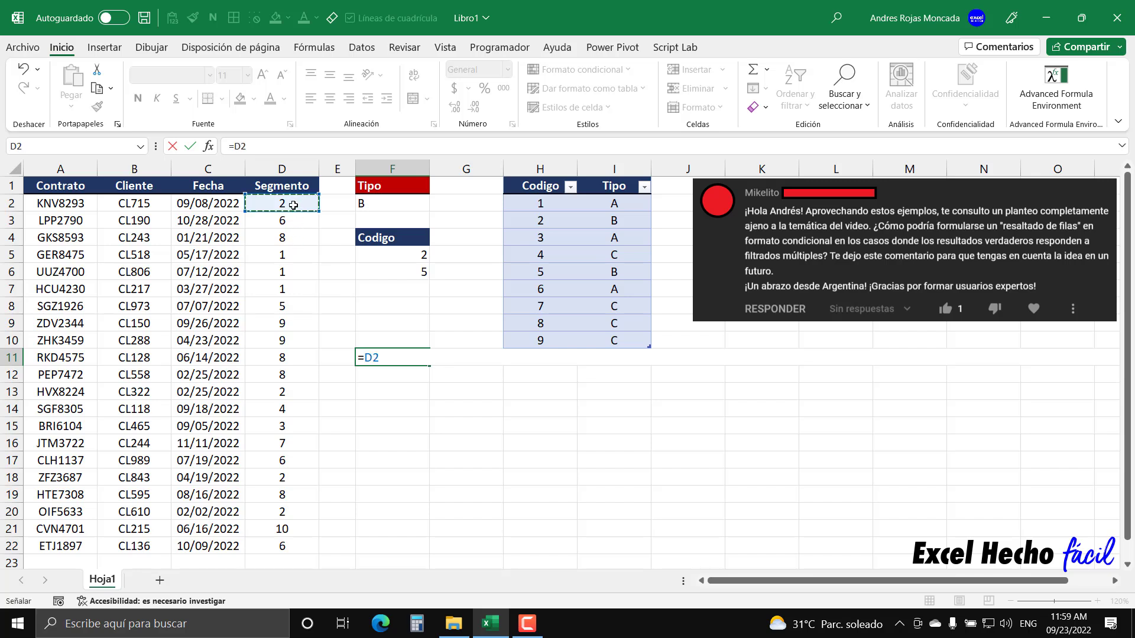
pyautogui.write('=')
pyautogui.click(423, 249)
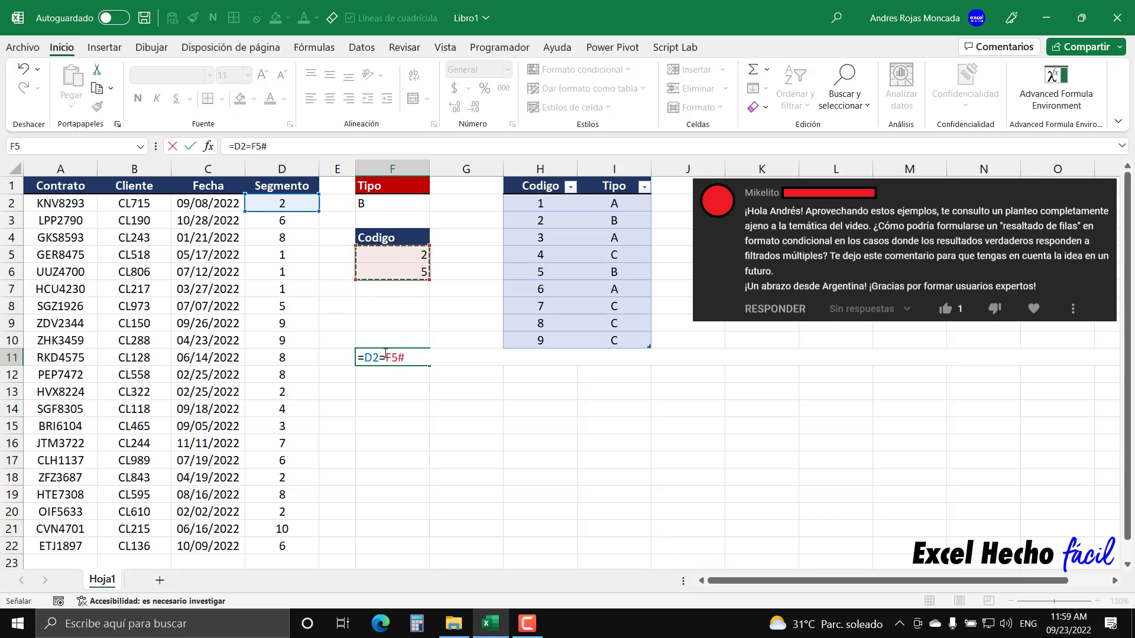
pyautogui.moveTo(385, 357); pyautogui.dragTo(409, 358)
pyautogui.moveTo(365, 358); pyautogui.dragTo(409, 359)
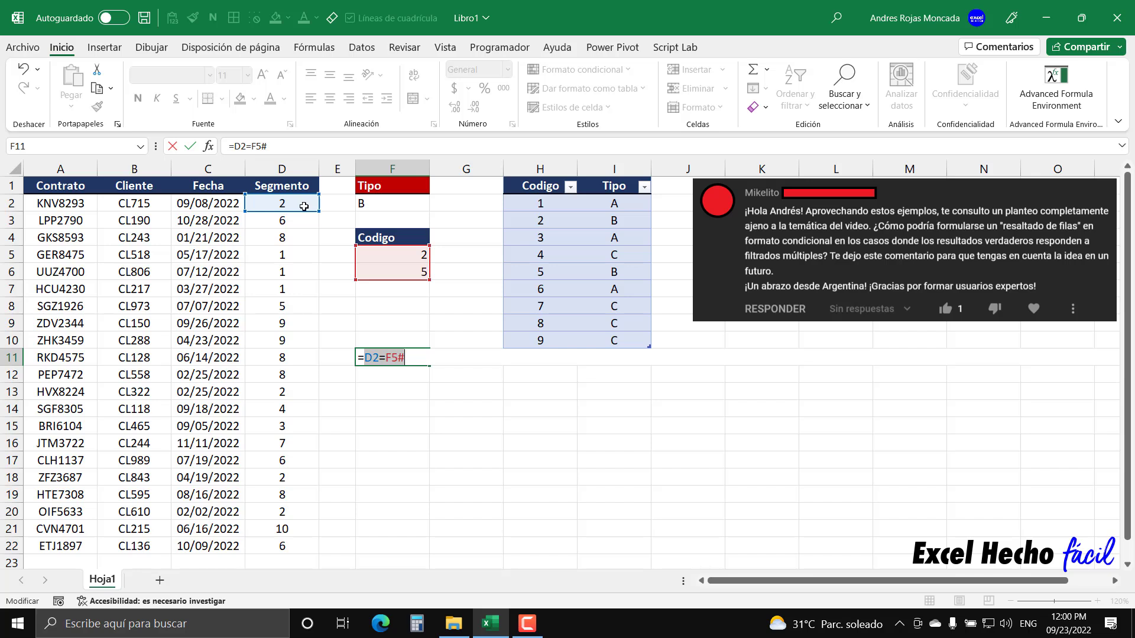
pyautogui.press('F9')
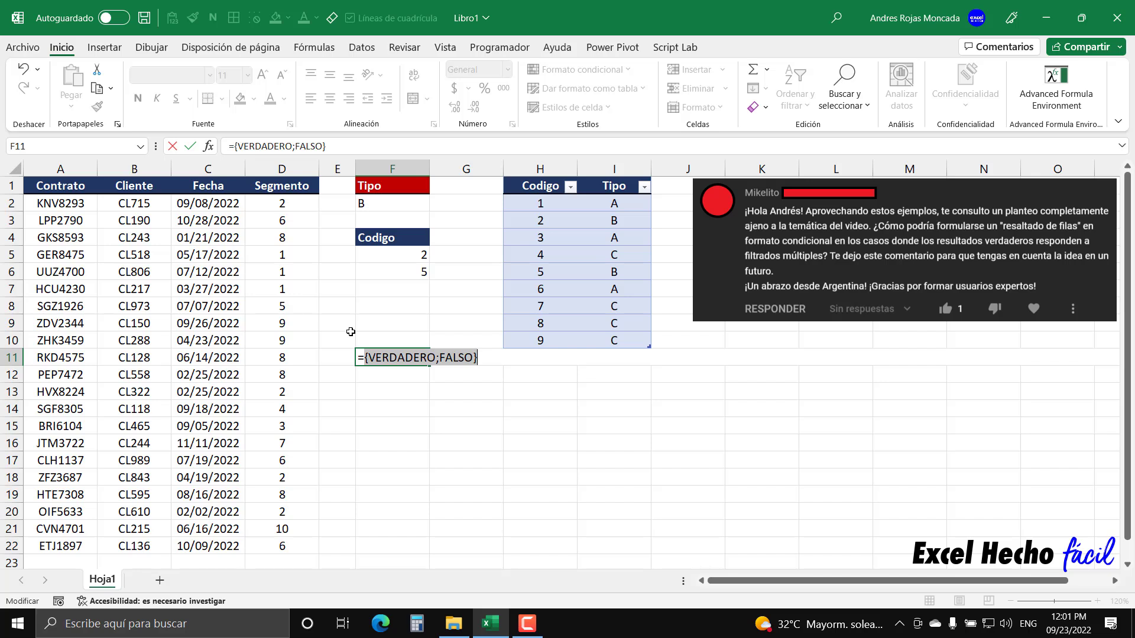
pyautogui.hotkey('ctrl', 'z')
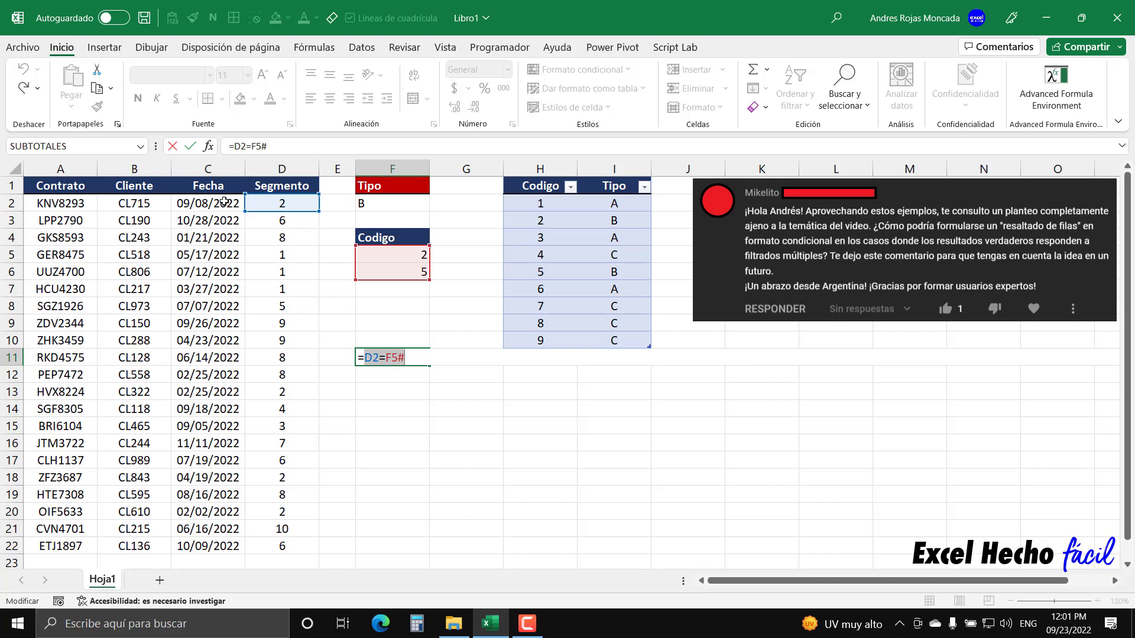
# Step: Insert $ before D to make =$D2=F5#, highlighting the column lock and relative row
pyautogui.click(367, 358)
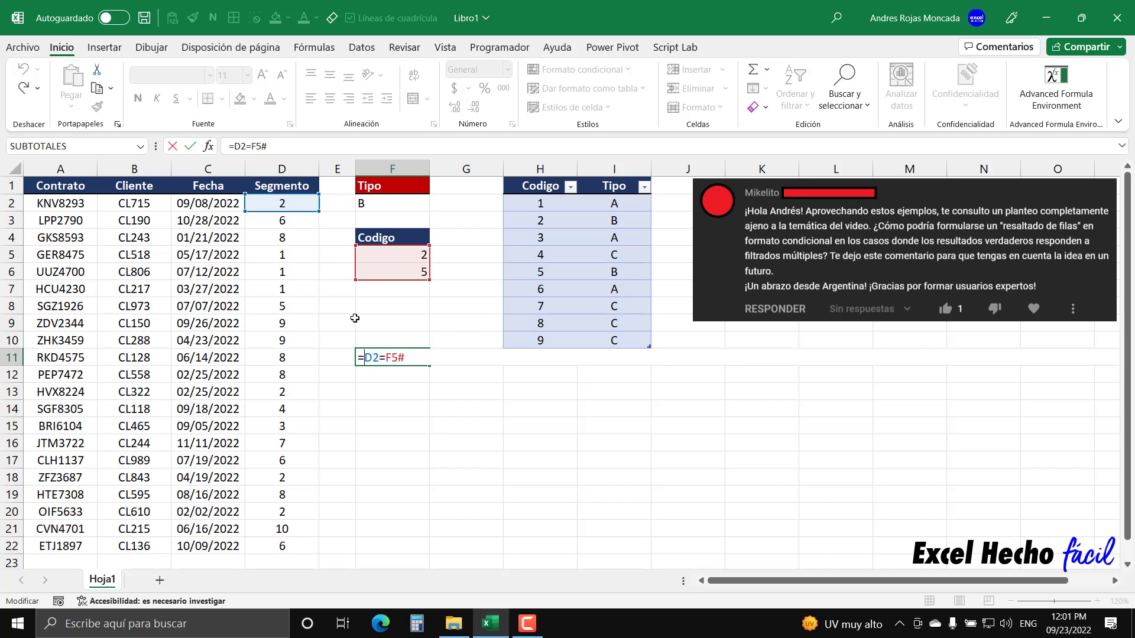
pyautogui.write('$')
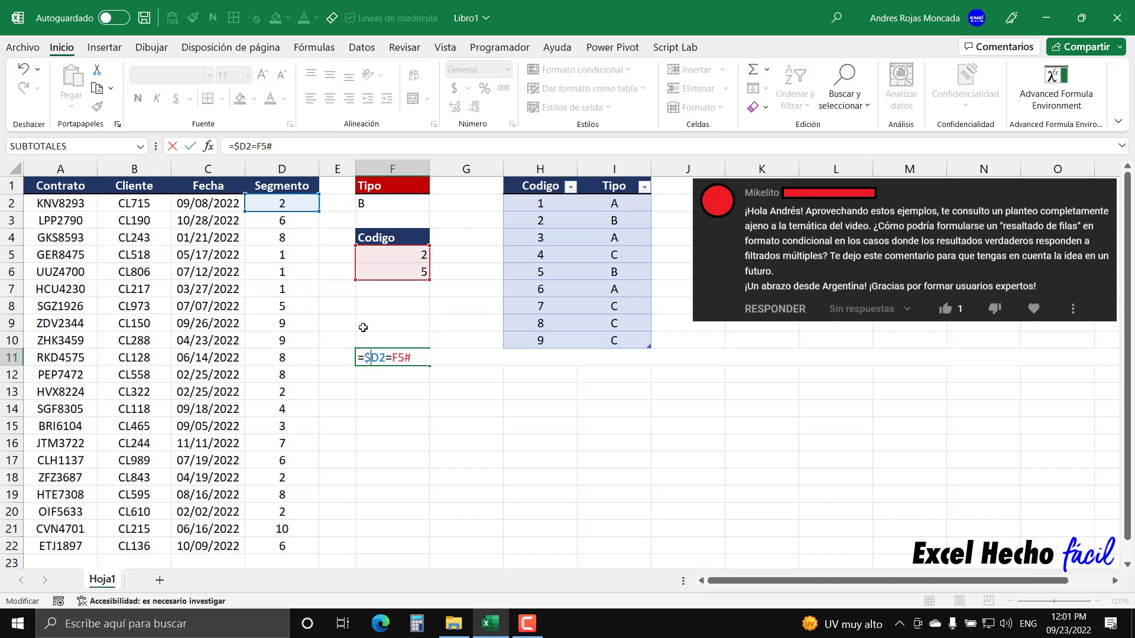
pyautogui.moveTo(375, 357); pyautogui.dragTo(366, 357)
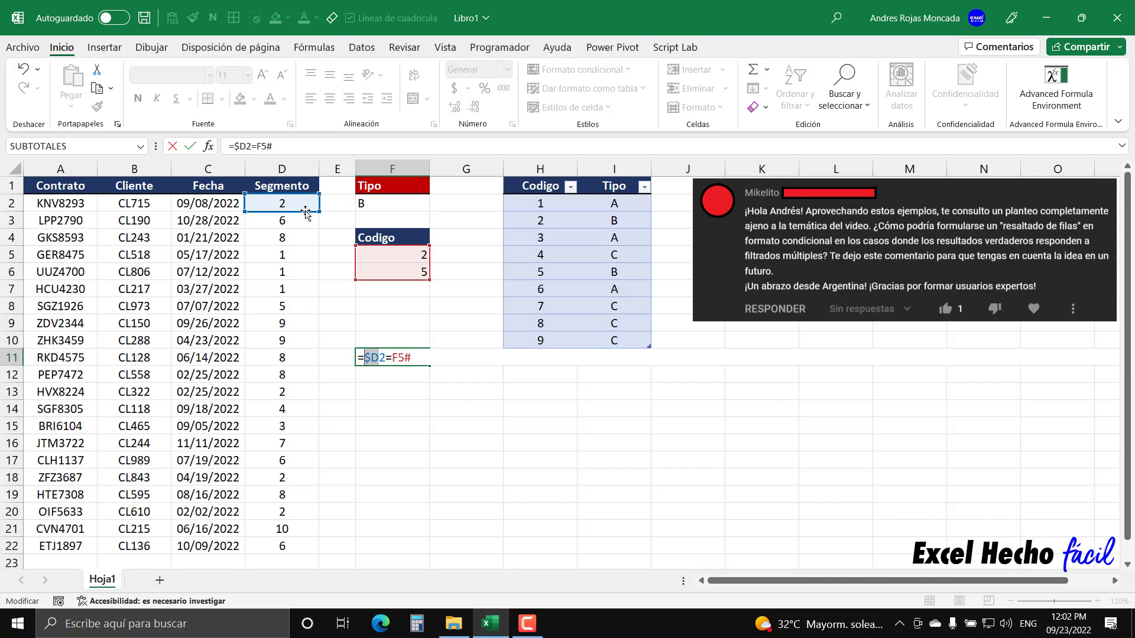
pyautogui.moveTo(381, 355); pyautogui.dragTo(386, 356)
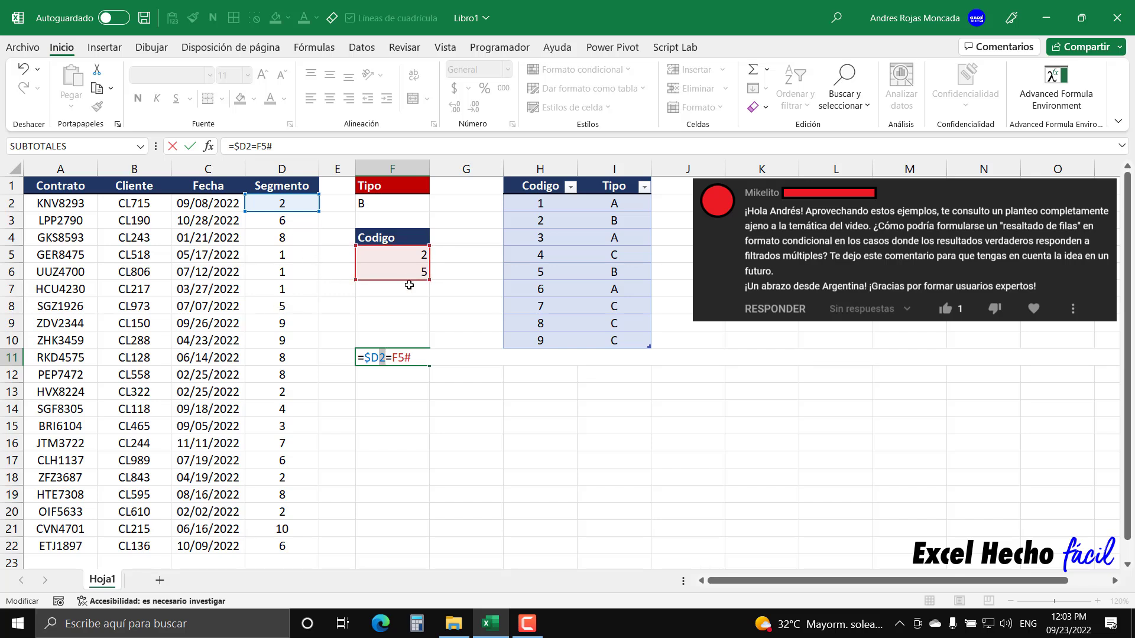
# Step: Change the spill reference to $F$5# and evaluate the comparison to {VERDADERO;FALSO}
pyautogui.moveTo(393, 358); pyautogui.dragTo(414, 360)
pyautogui.press('Right')
pyautogui.press('F4')
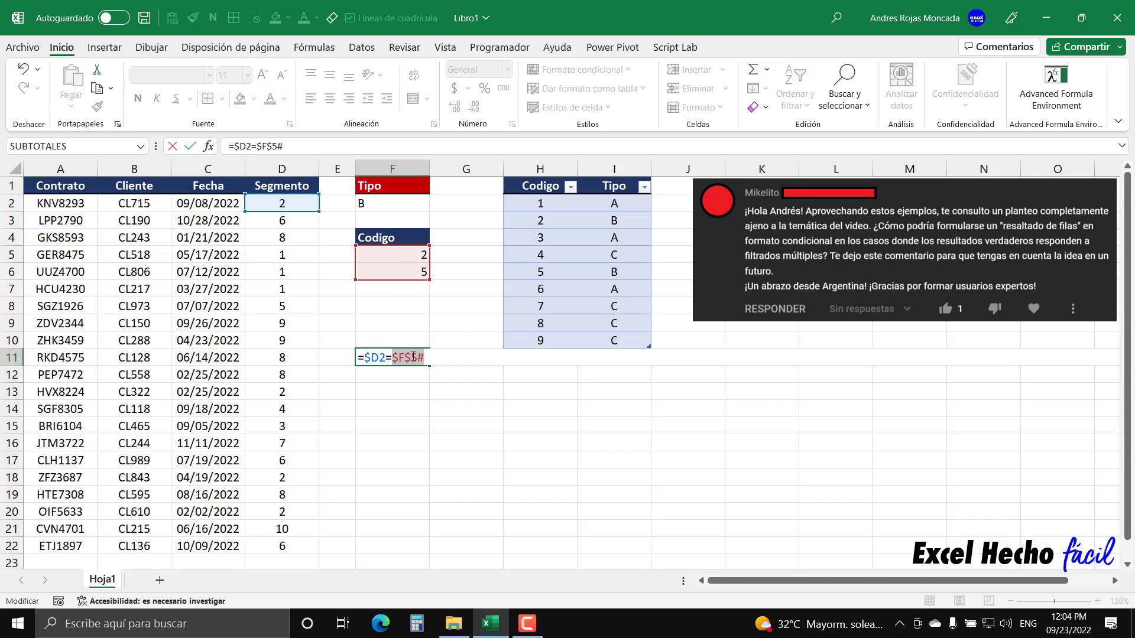
pyautogui.hotkey('ctrl', 'shift', 'Left')
pyautogui.hotkey('ctrl', 'shift', 'Left')
pyautogui.hotkey('ctrl', 'shift', 'Left')
pyautogui.press('F9')
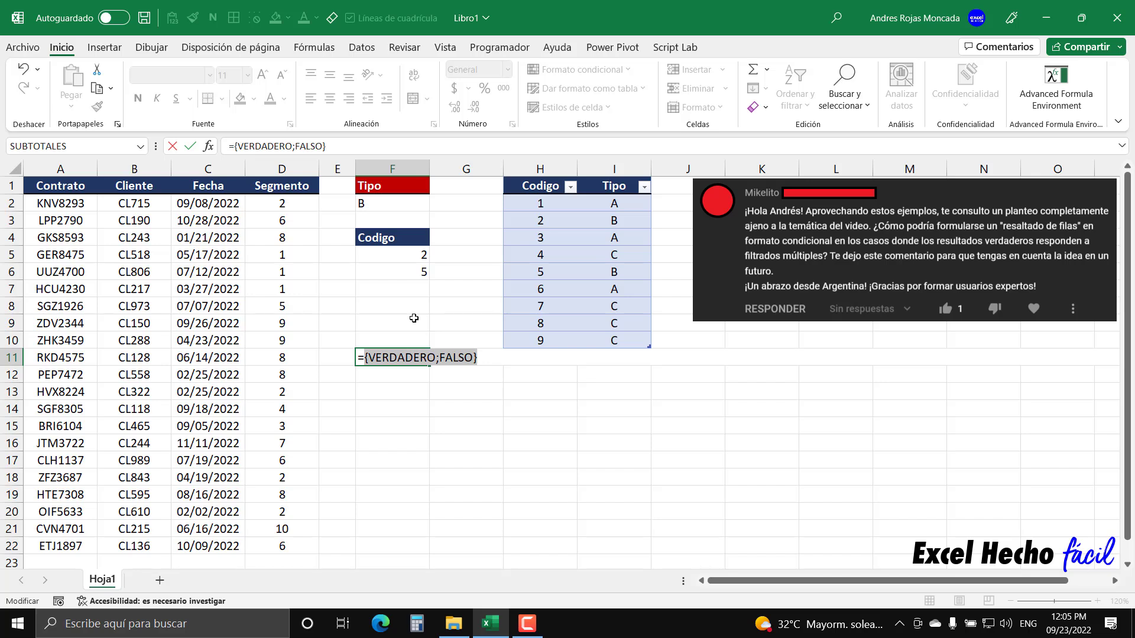
# Step: Restore F11's formula text and wrap its $D2=$F$5# comparison in O( ) to read =O($D2=$F$5#)
pyautogui.hotkey('ctrl', 'z')
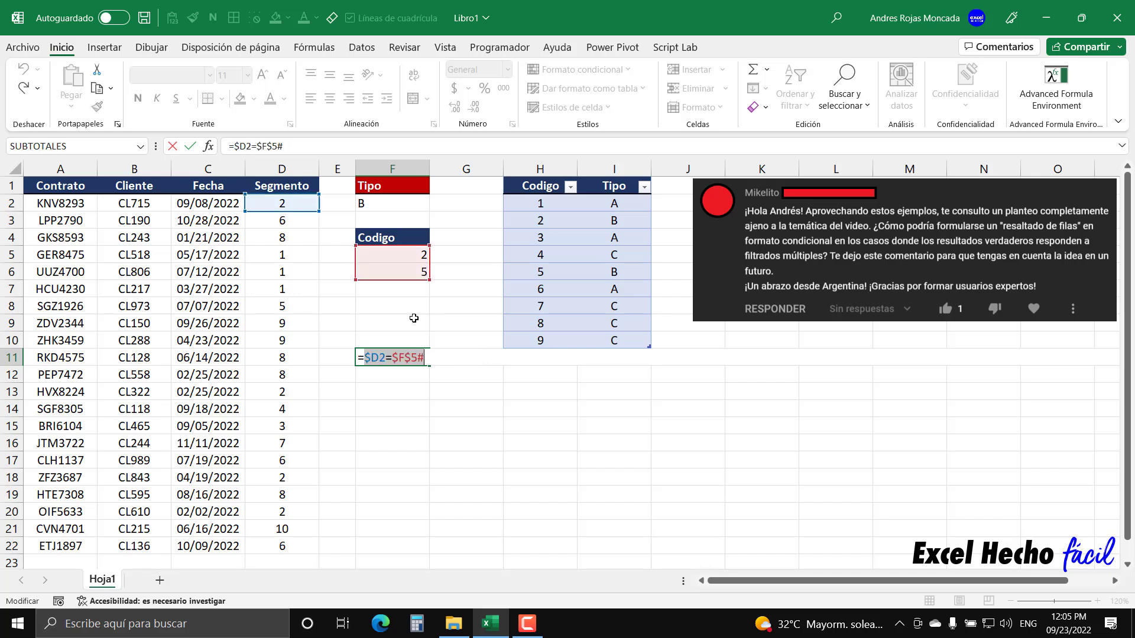
pyautogui.click(366, 356)
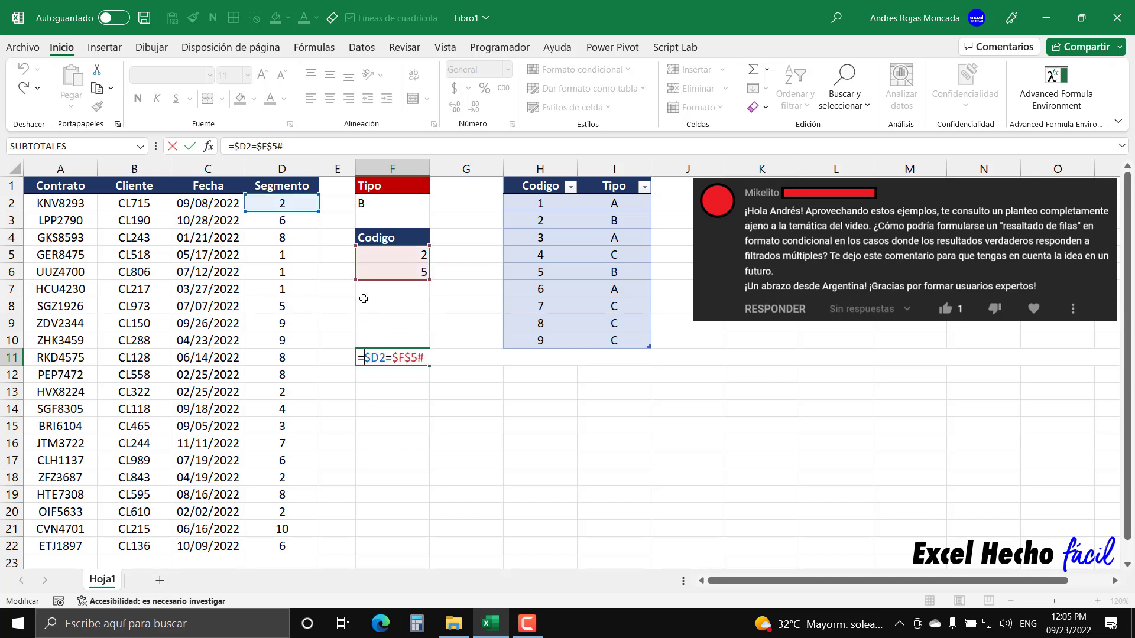
pyautogui.write('O(')
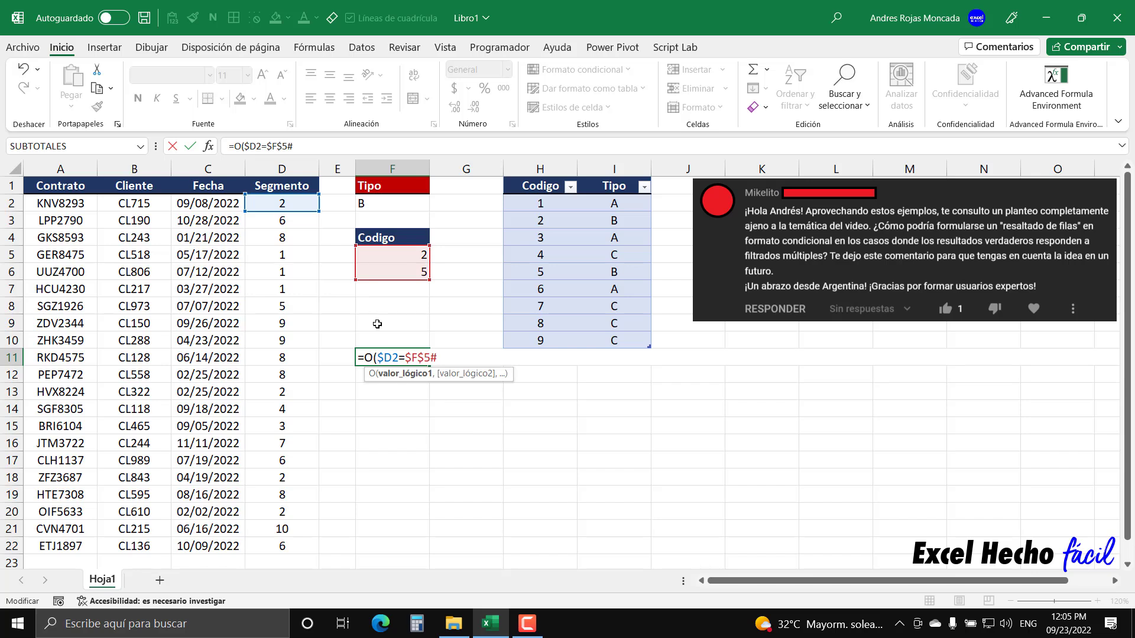
pyautogui.moveTo(379, 358); pyautogui.dragTo(437, 358)
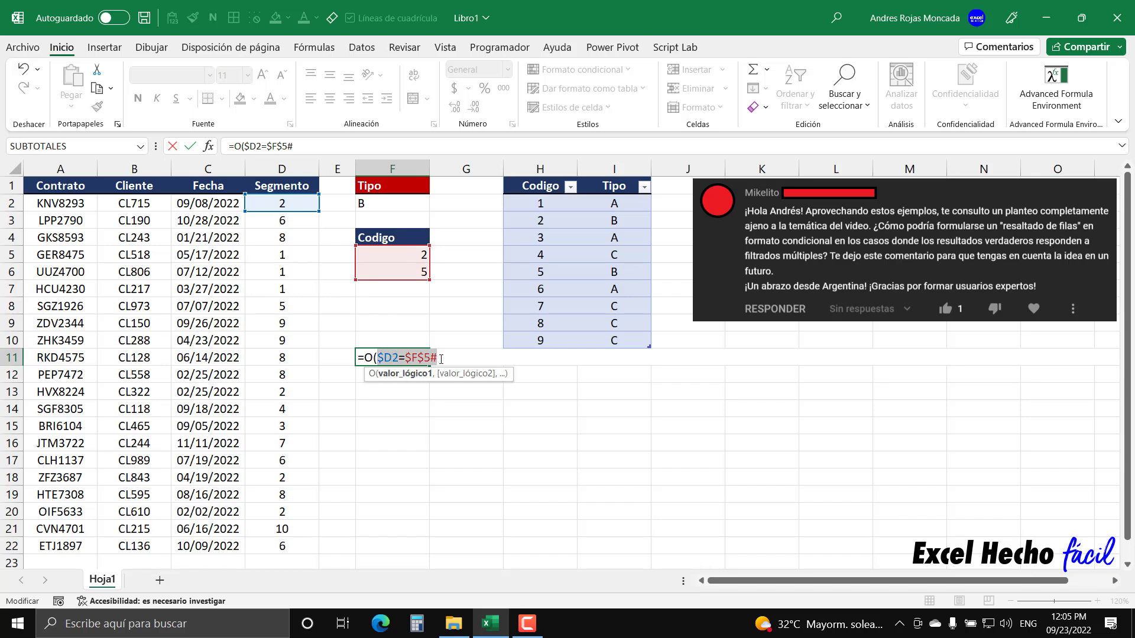
pyautogui.click(441, 359)
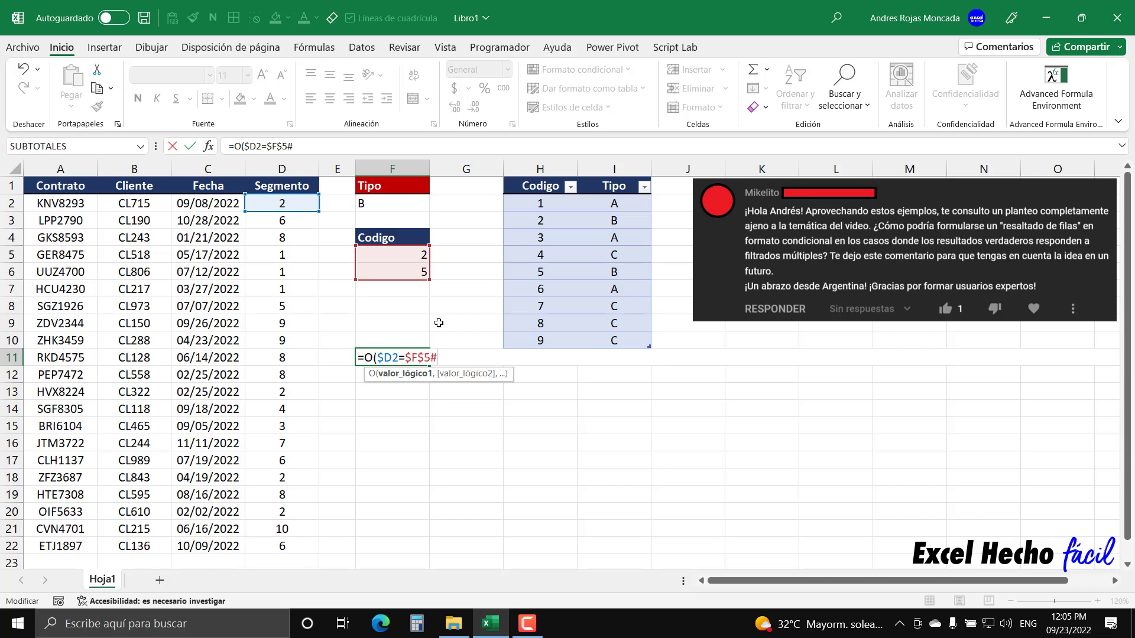
pyautogui.write(')')
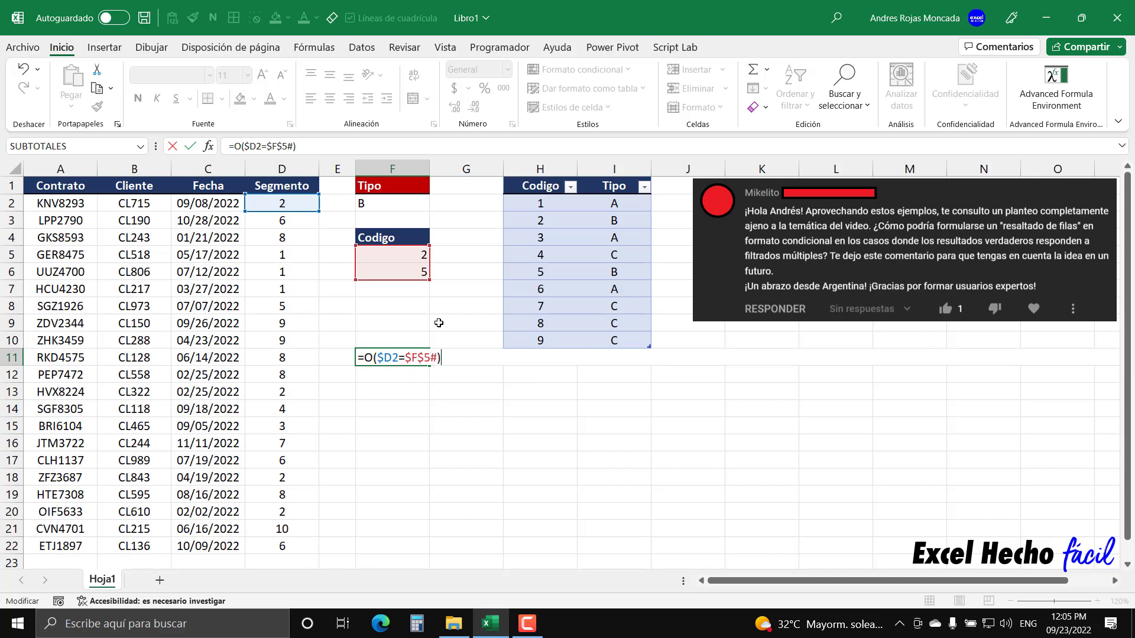
pyautogui.click(378, 356)
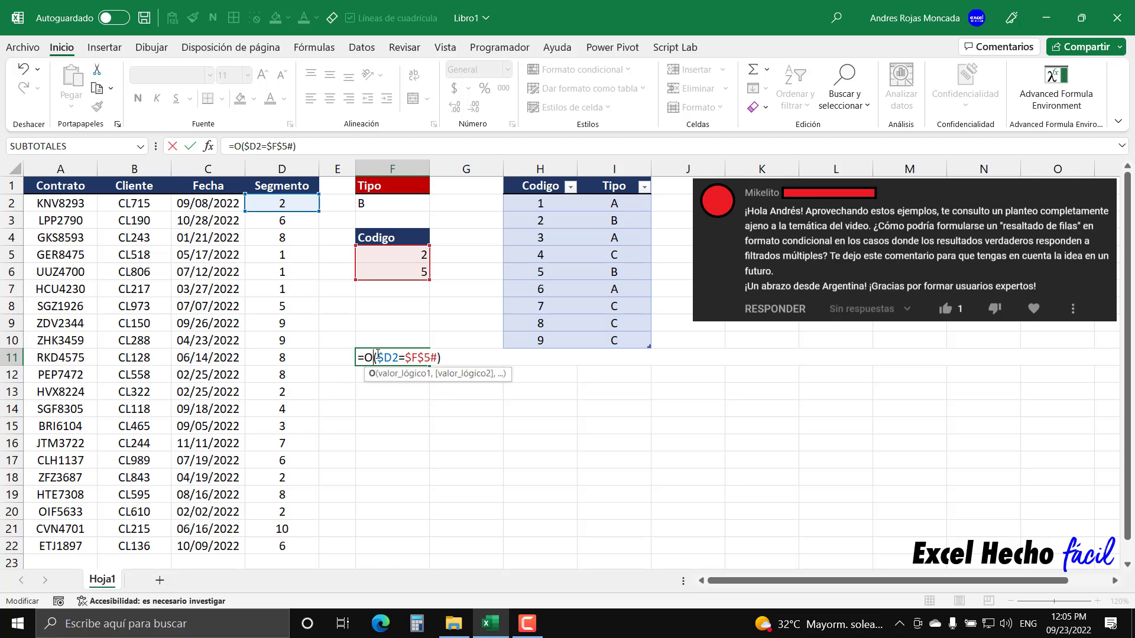
pyautogui.press('BackSpace')
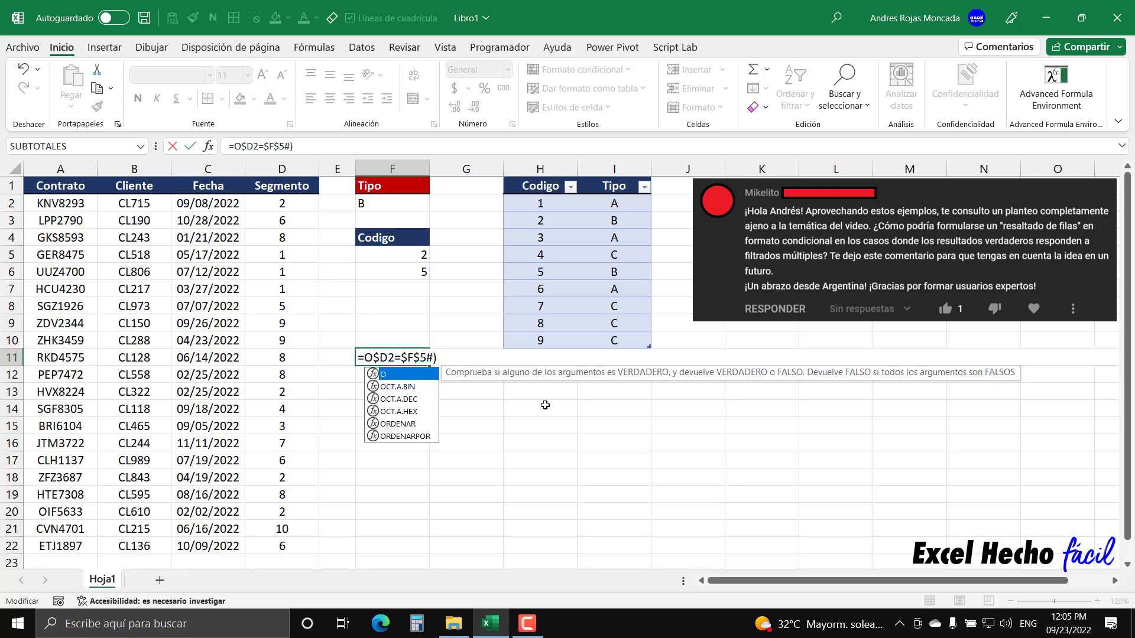
pyautogui.write('(')
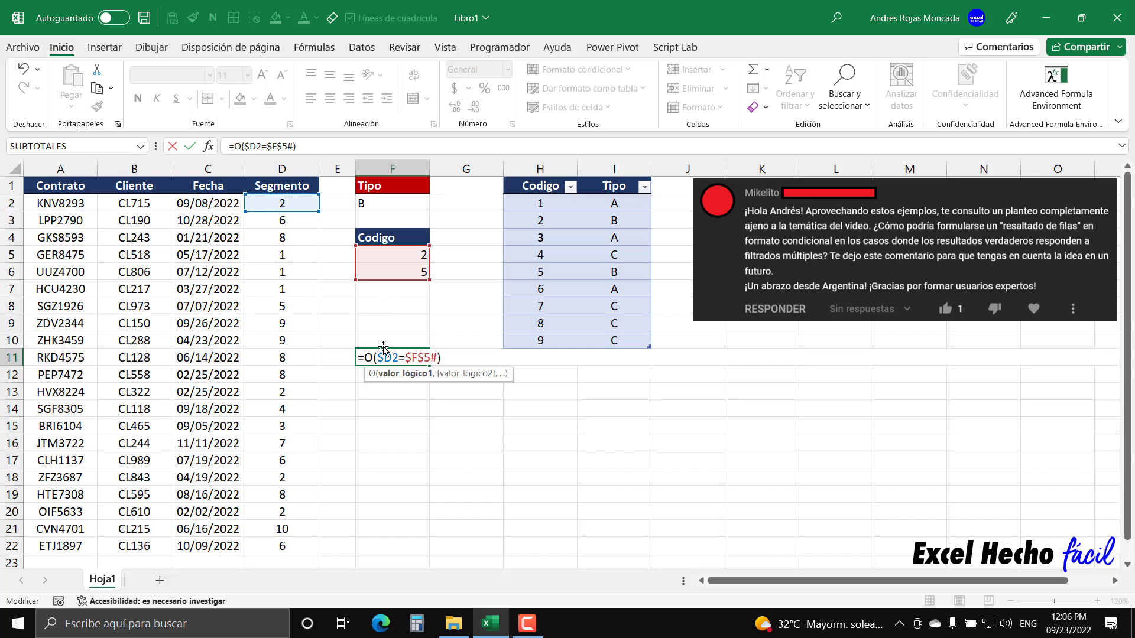
# Step: Commit F11's =O($D2=$F$5#) and confirm it returns VERDADERO for row 2
pyautogui.click(438, 358)
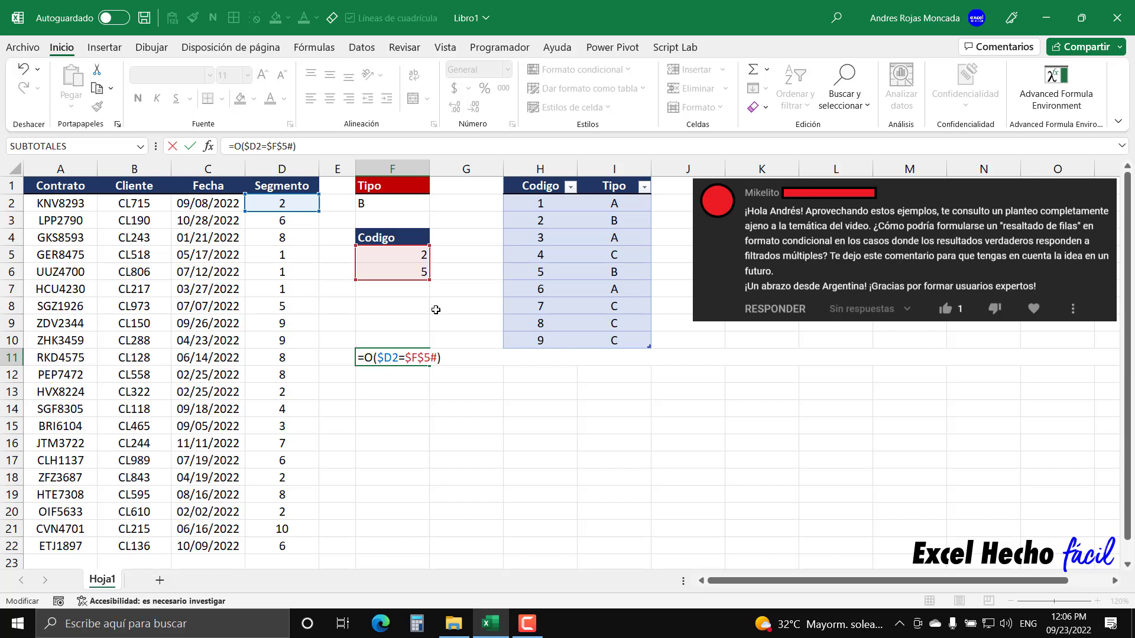
pyautogui.hotkey('ctrl', 'Return')
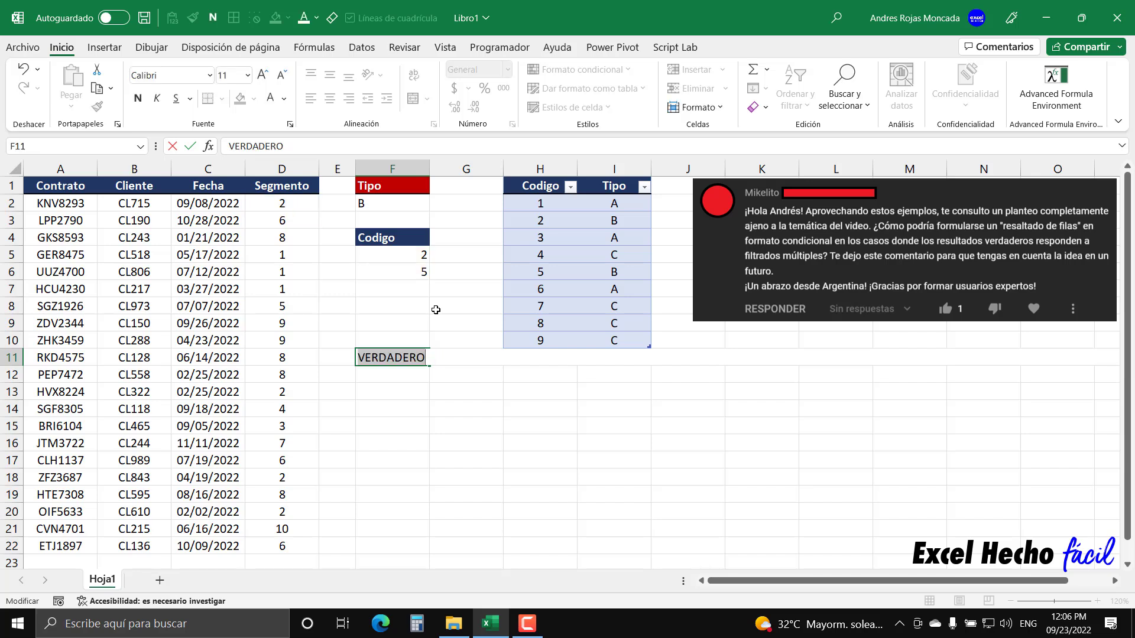
pyautogui.press('F2')
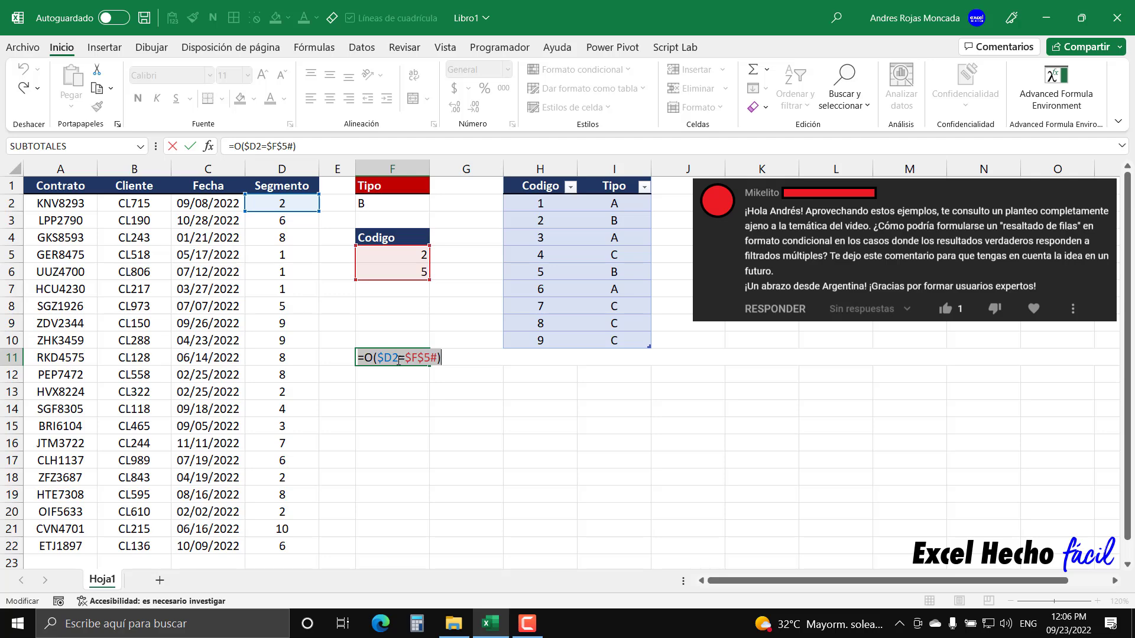
pyautogui.click(396, 358)
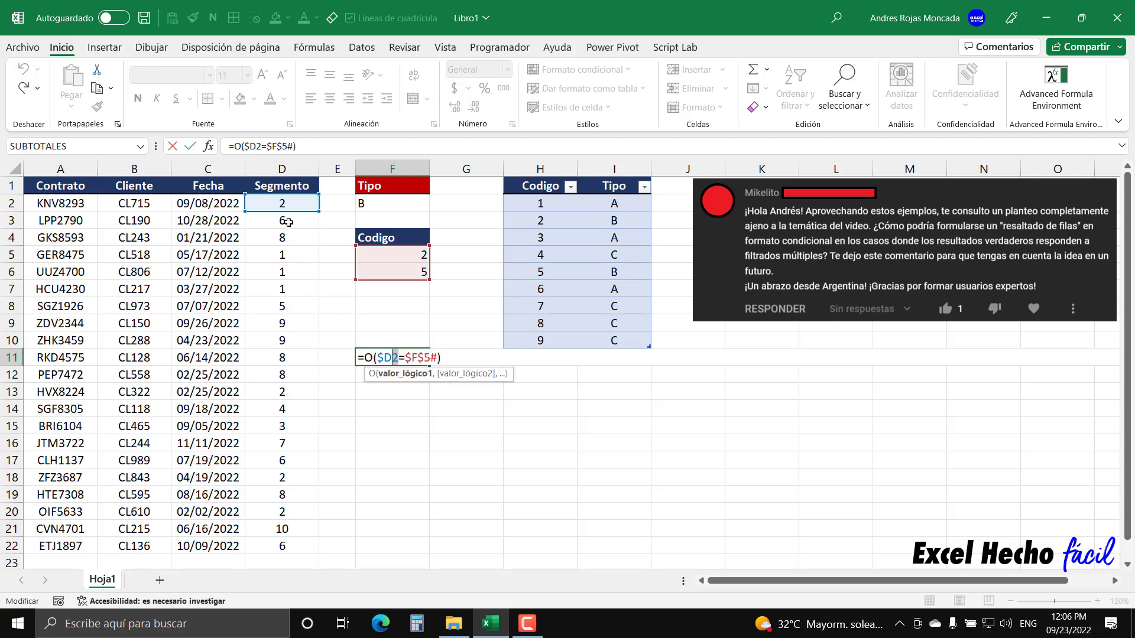
pyautogui.hotkey('ctrl', 'Return')
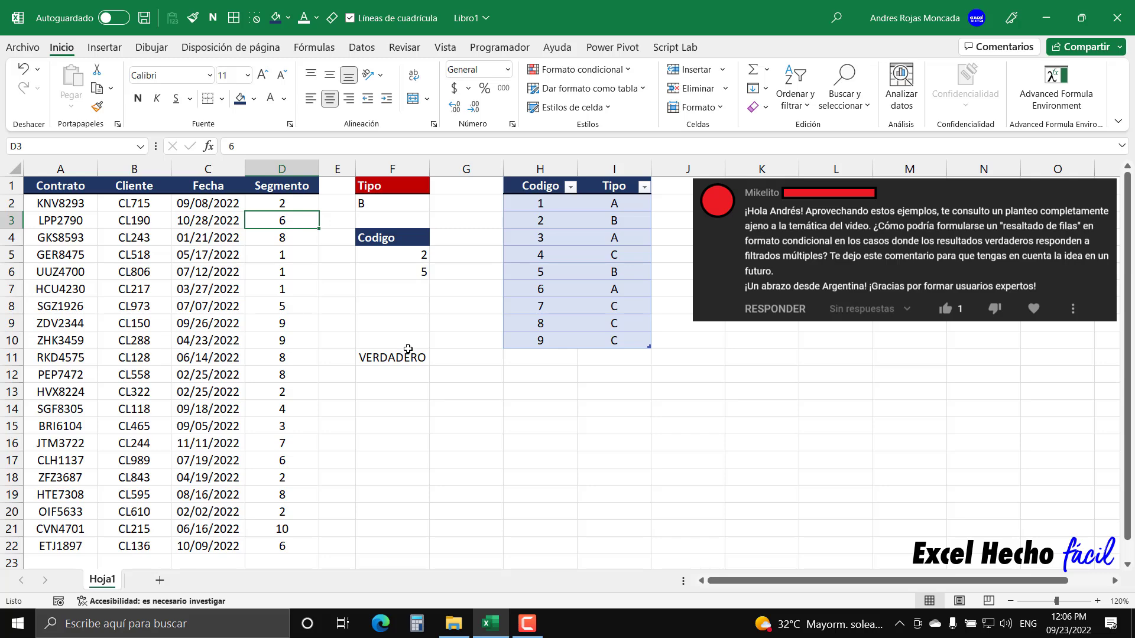
# Step: Change the Segmento reference through rows 6 and 2, ending at $D3
pyautogui.doubleClick(407, 355)
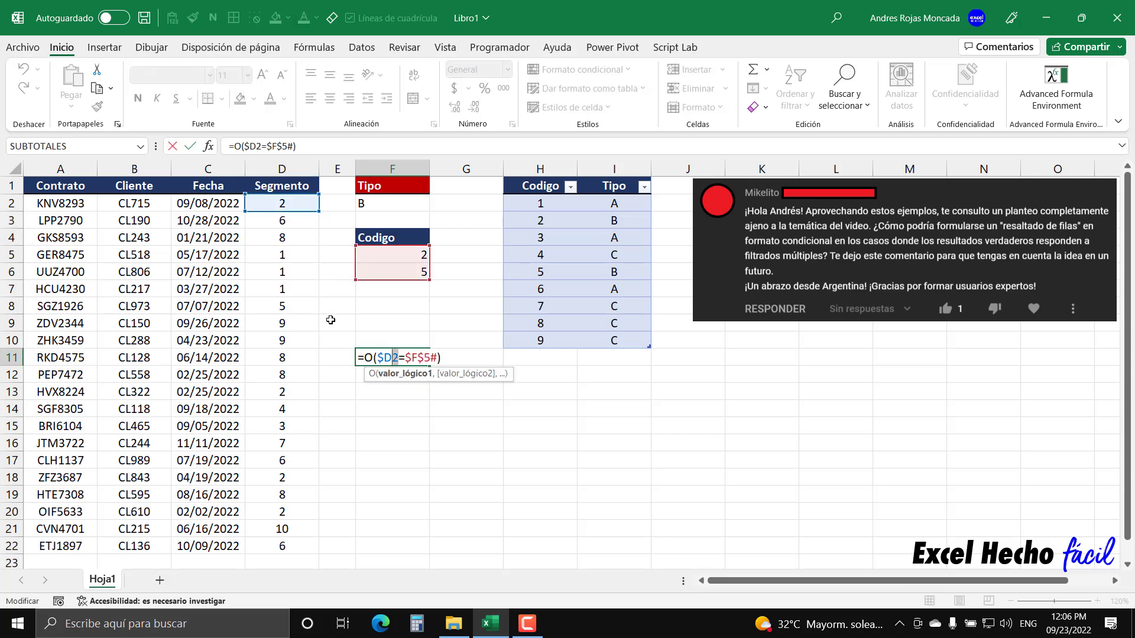
pyautogui.write('6')
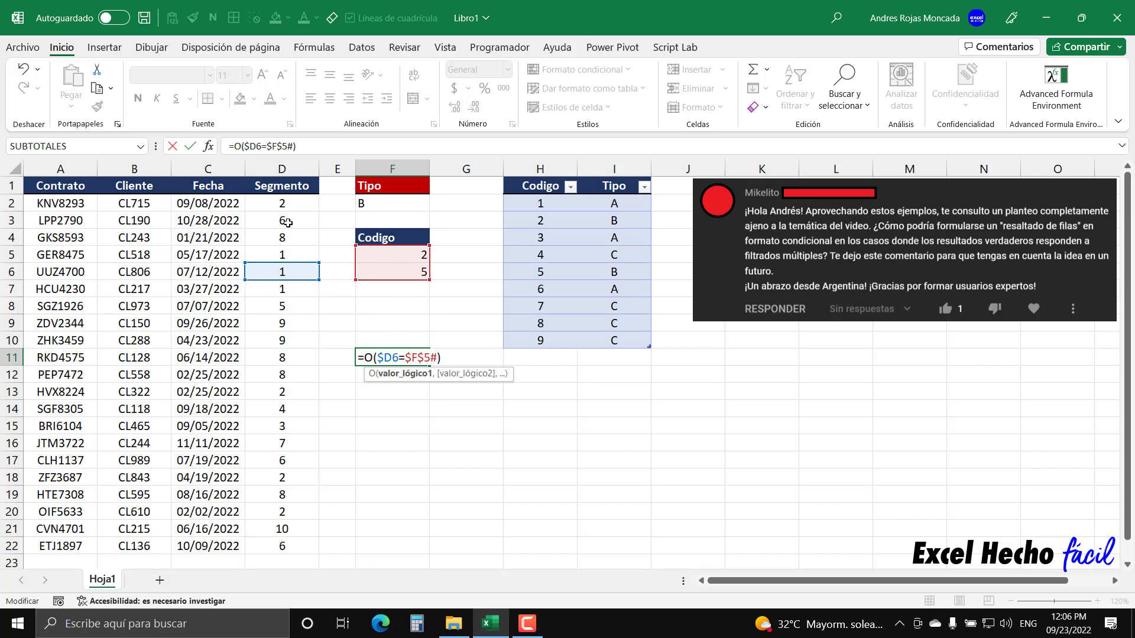
pyautogui.moveTo(394, 353); pyautogui.dragTo(397, 354)
pyautogui.write('2')
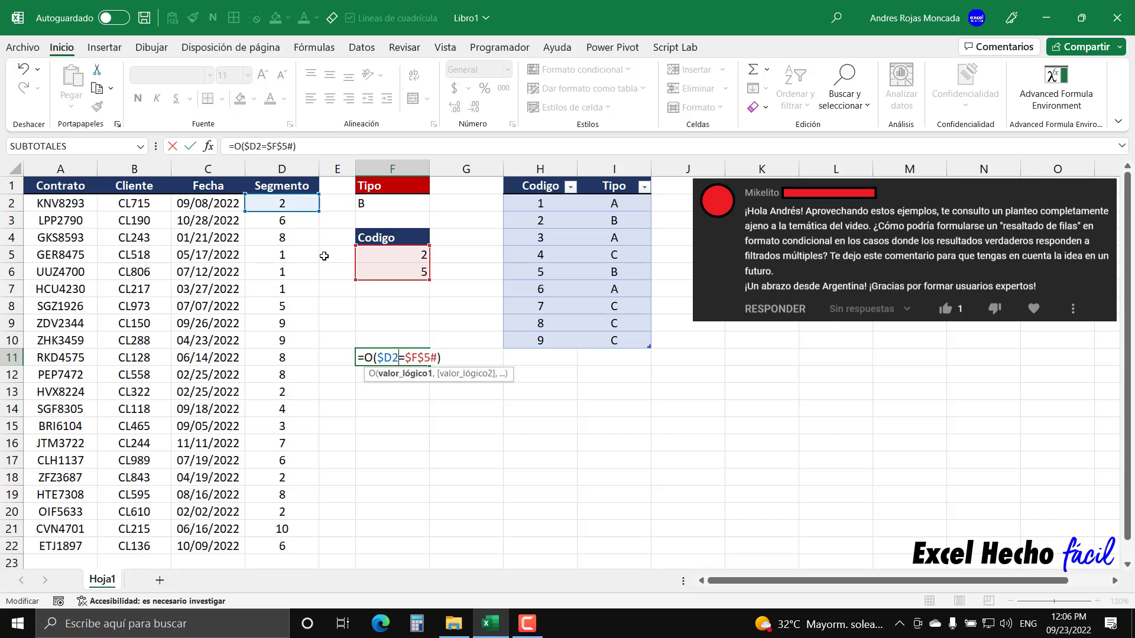
pyautogui.moveTo(393, 357); pyautogui.dragTo(398, 355)
pyautogui.write('3')
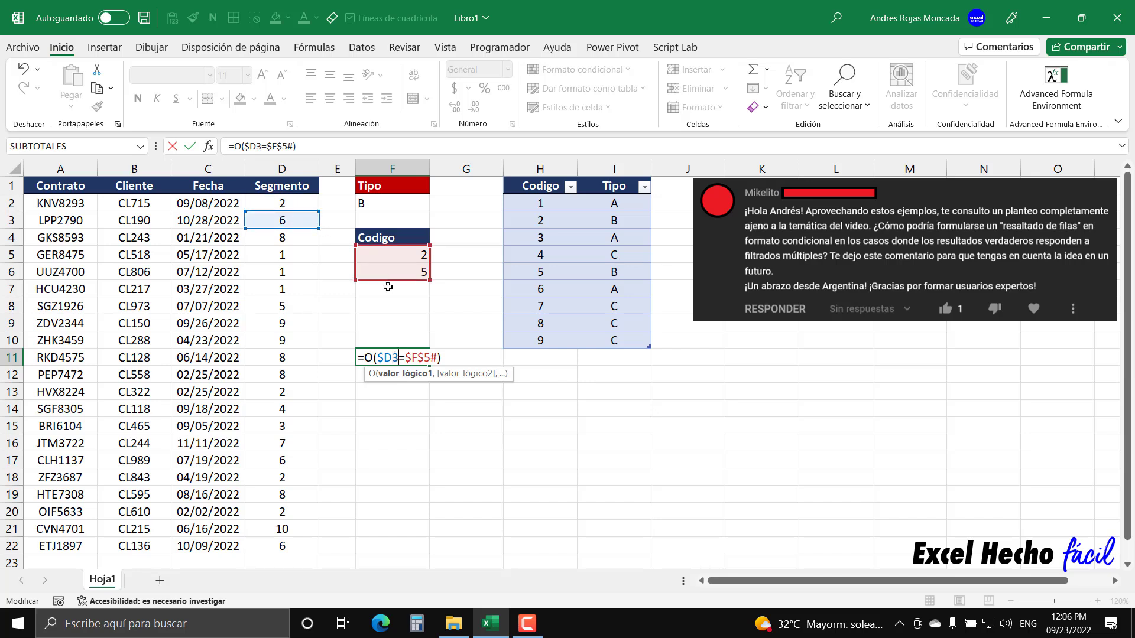
# Step: Preview the comparison and then the whole formula with F9, undoing each preview
pyautogui.moveTo(437, 357); pyautogui.dragTo(377, 357)
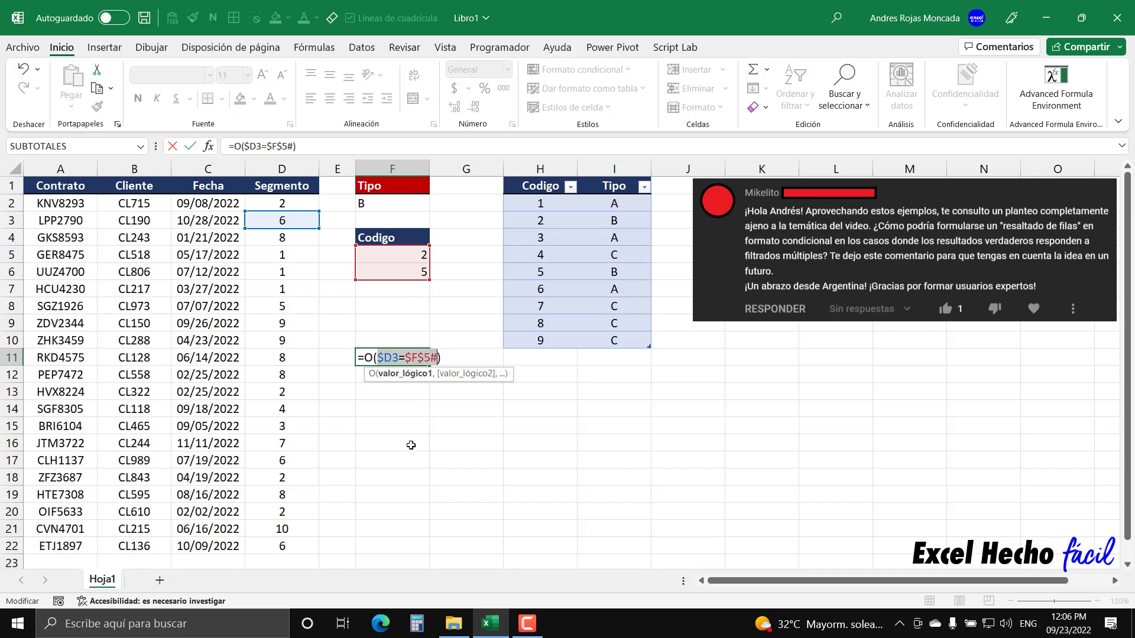
pyautogui.press('F9')
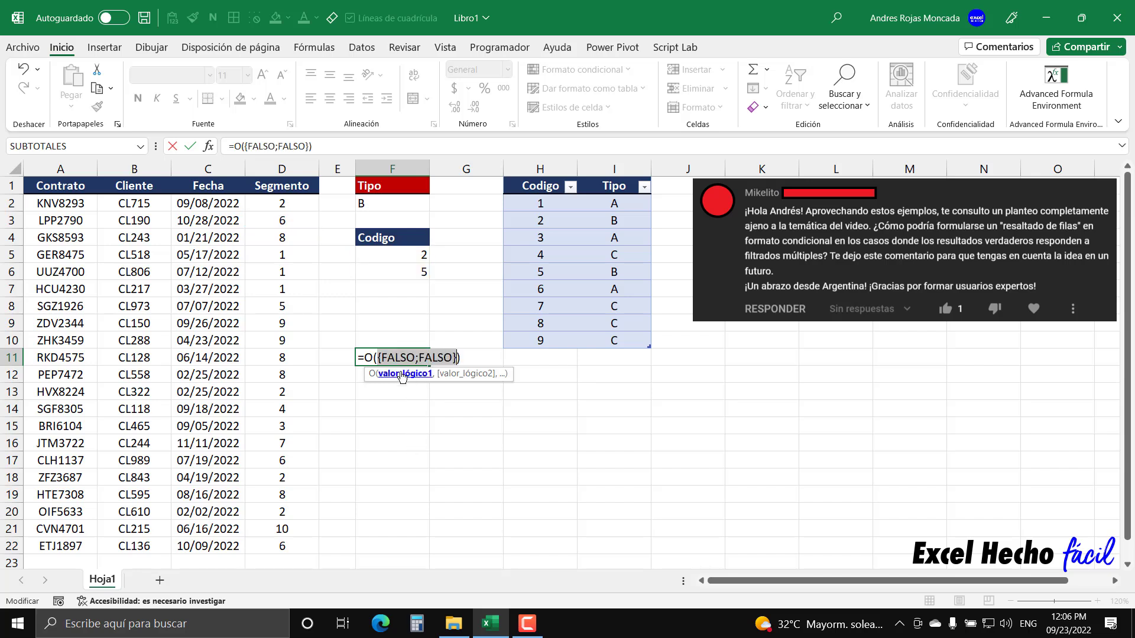
pyautogui.hotkey('ctrl', 'z')
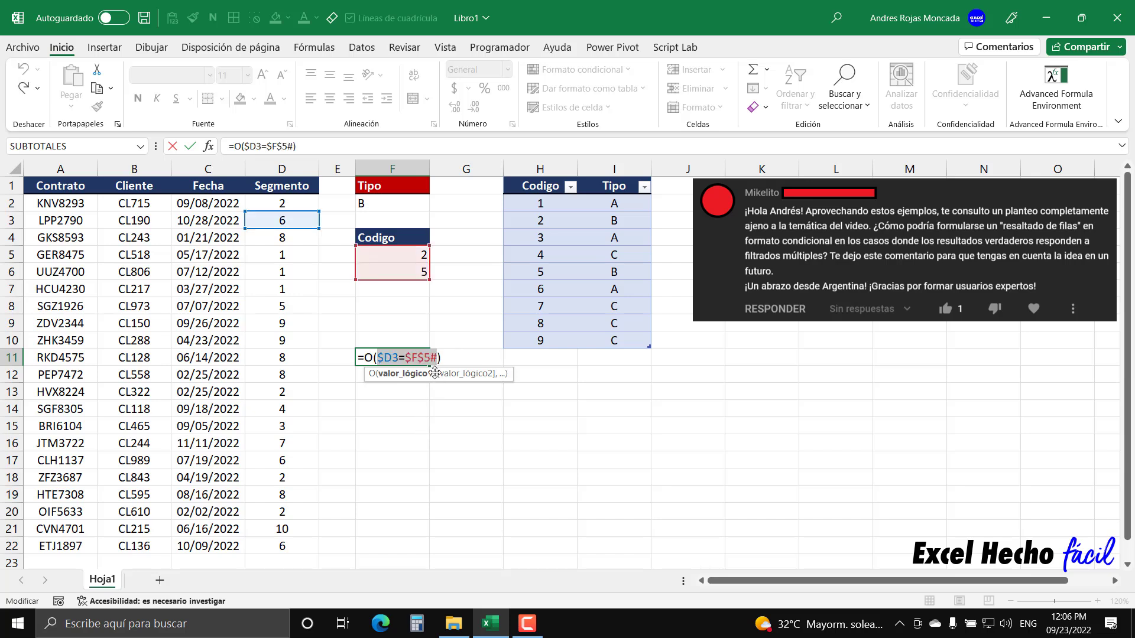
pyautogui.moveTo(445, 359); pyautogui.dragTo(331, 360)
pyautogui.press('F9')
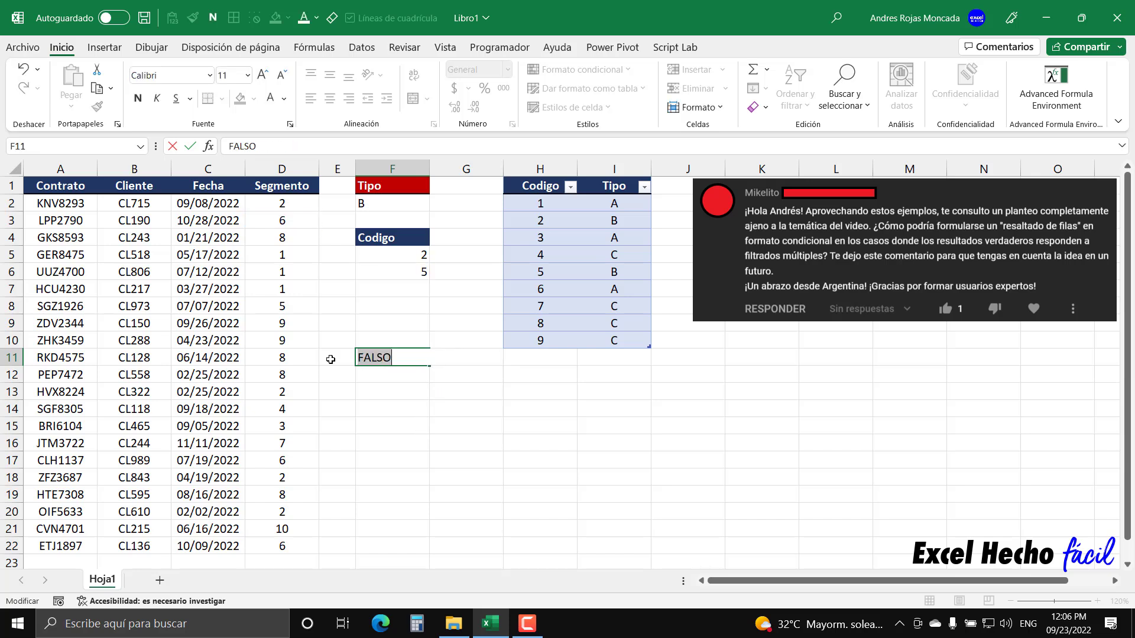
pyautogui.hotkey('ctrl', 'z')
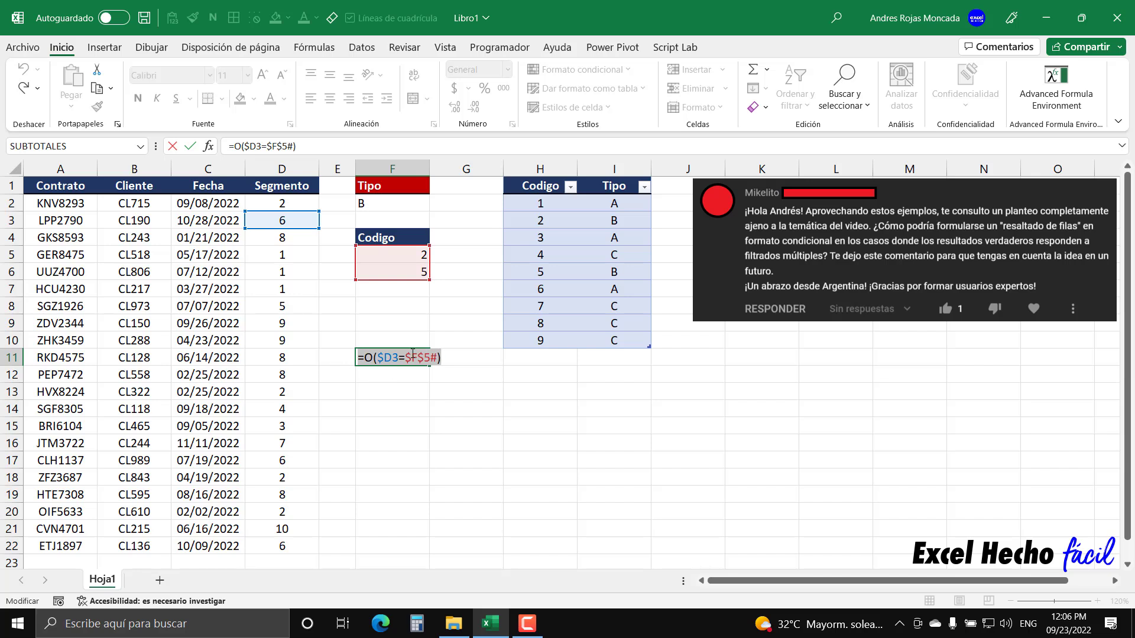
# Step: Point the reference back to $D2 and store =O($D2=$F$5#) in F11 as plain text
pyautogui.click(396, 357)
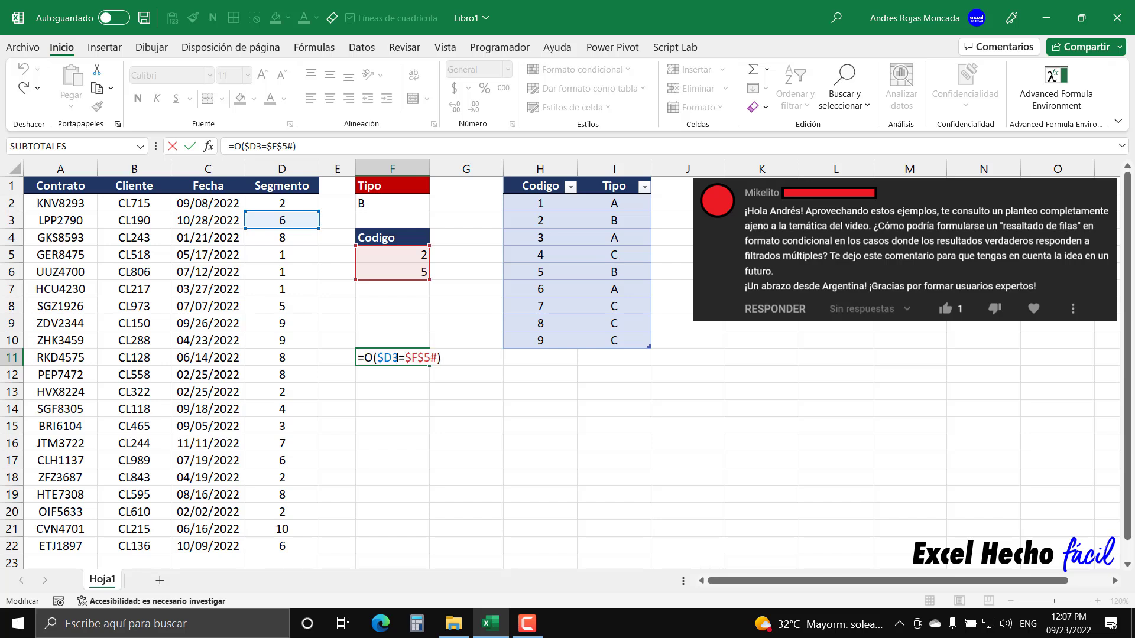
pyautogui.press('F2')
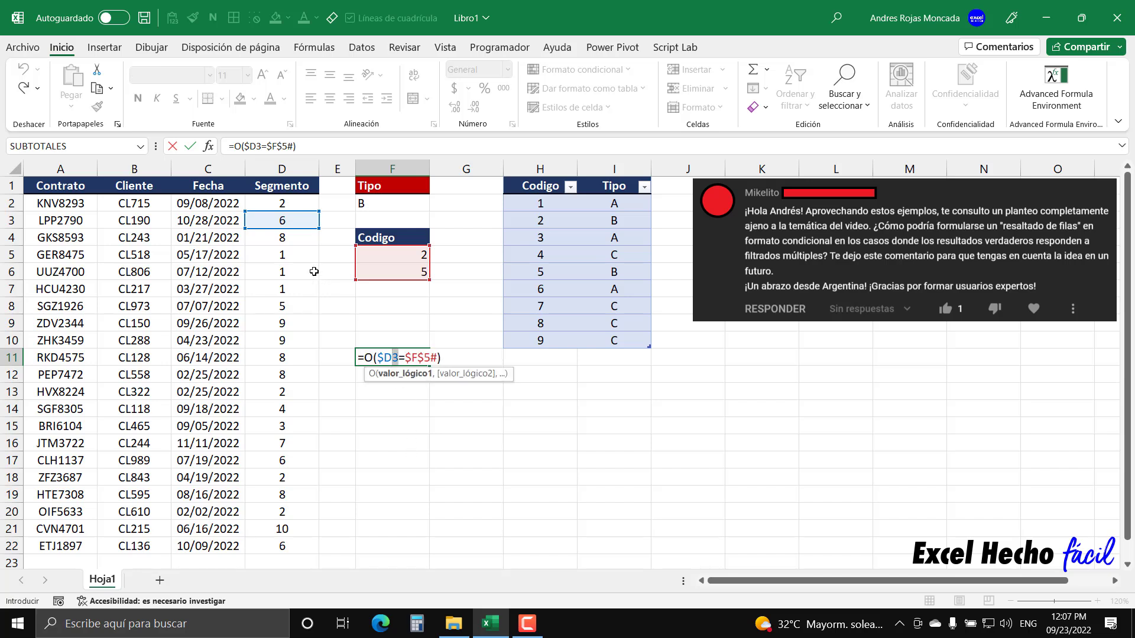
pyautogui.press('Up')
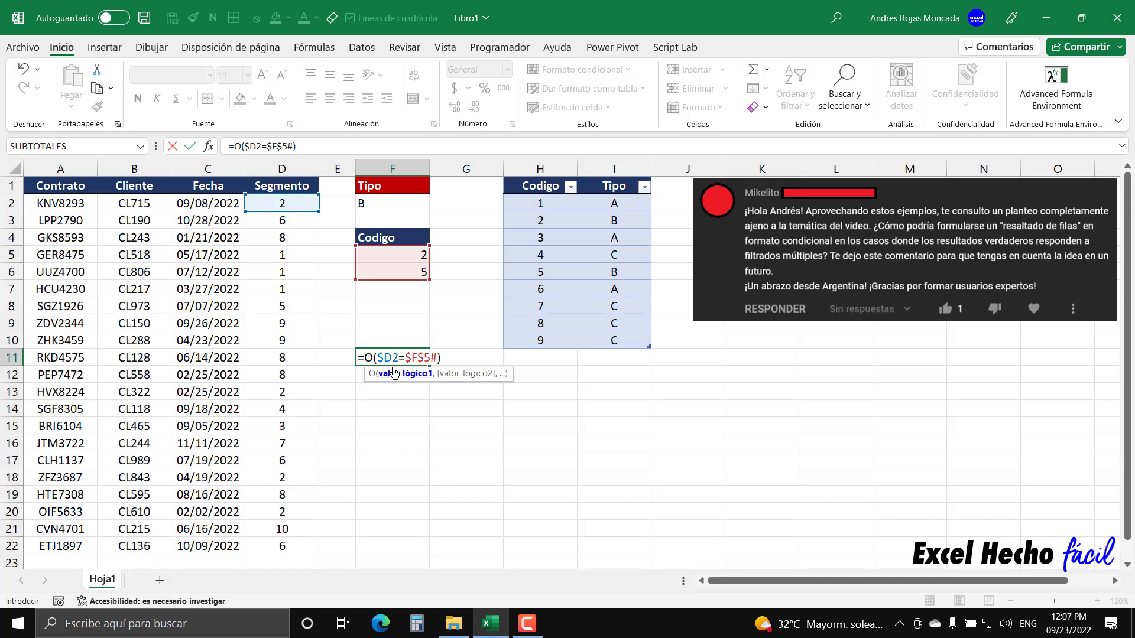
pyautogui.click(444, 359)
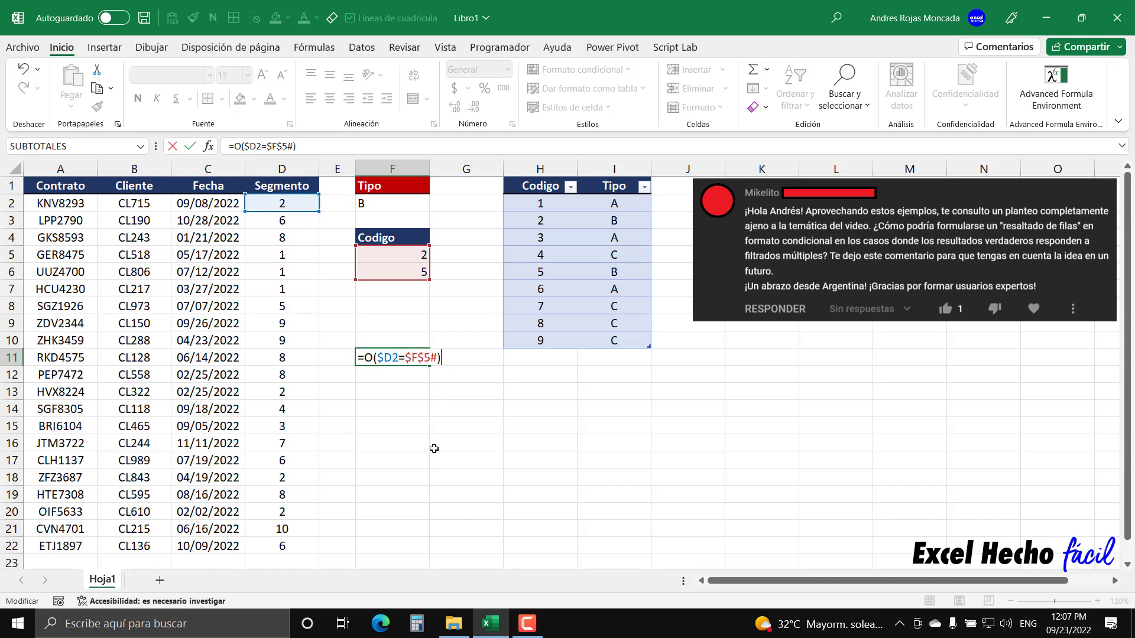
pyautogui.moveTo(440, 357); pyautogui.dragTo(344, 358)
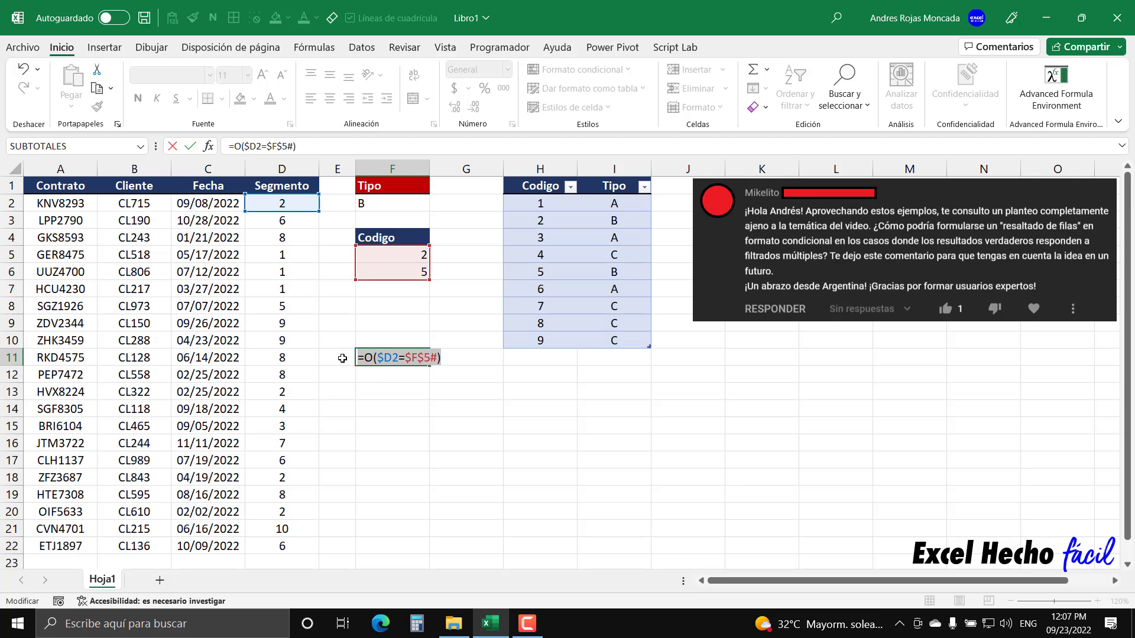
pyautogui.click(358, 358)
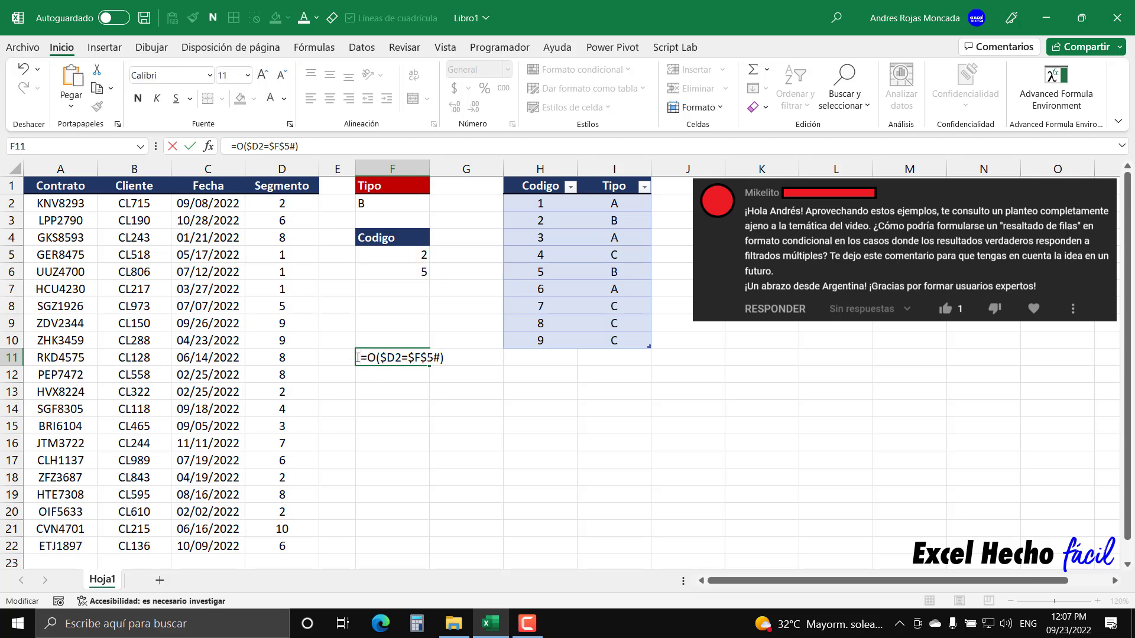
pyautogui.press('Return')
# Step: Colour F11's formula text blue
pyautogui.click(358, 358)
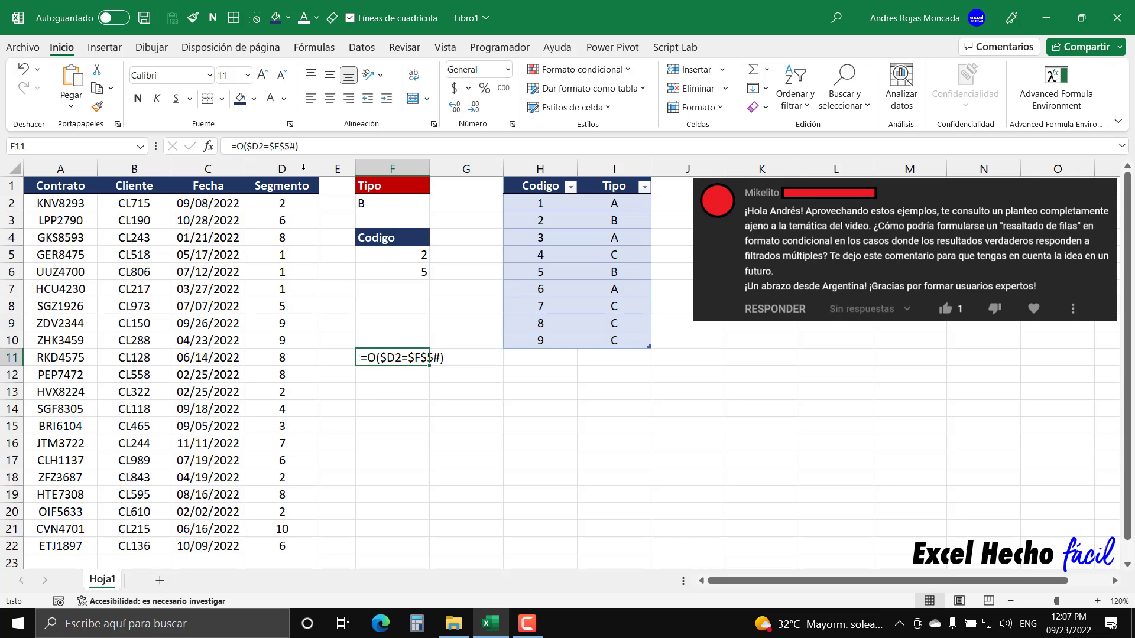
pyautogui.click(284, 99)
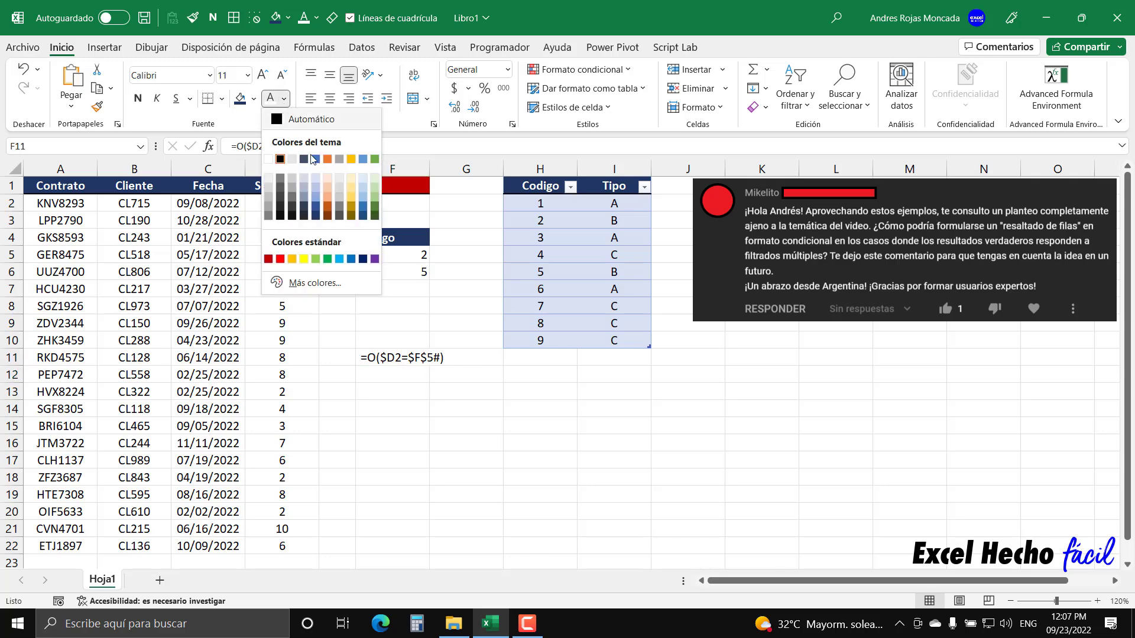
pyautogui.click(351, 259)
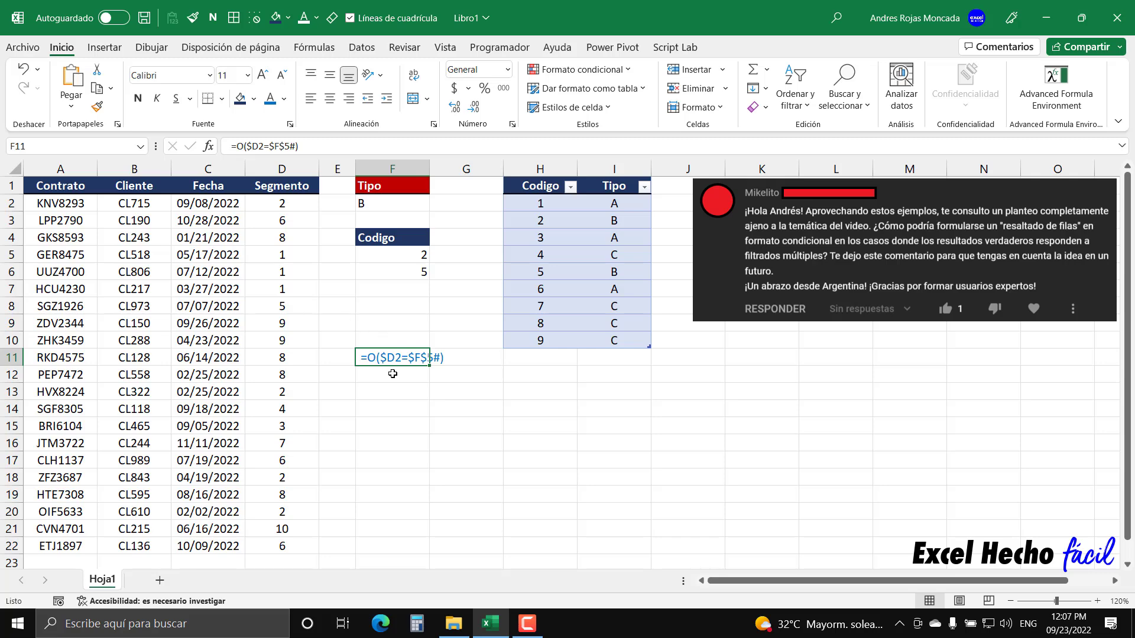
# Step: Select A2:D22 and create a formula-based conditional rule =O($D2=$F$5#)
pyautogui.moveTo(45, 202)
pyautogui.mouseDown()
pyautogui.moveTo(296, 499)
pyautogui.moveTo(298, 550)
pyautogui.mouseUp()
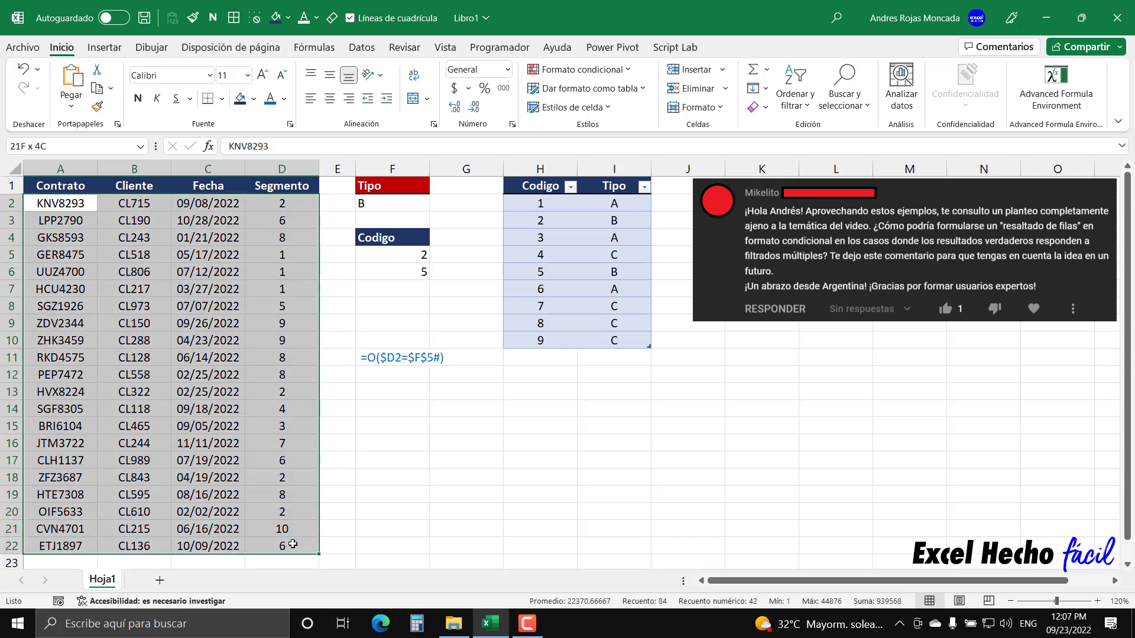
pyautogui.click(597, 71)
pyautogui.click(576, 268)
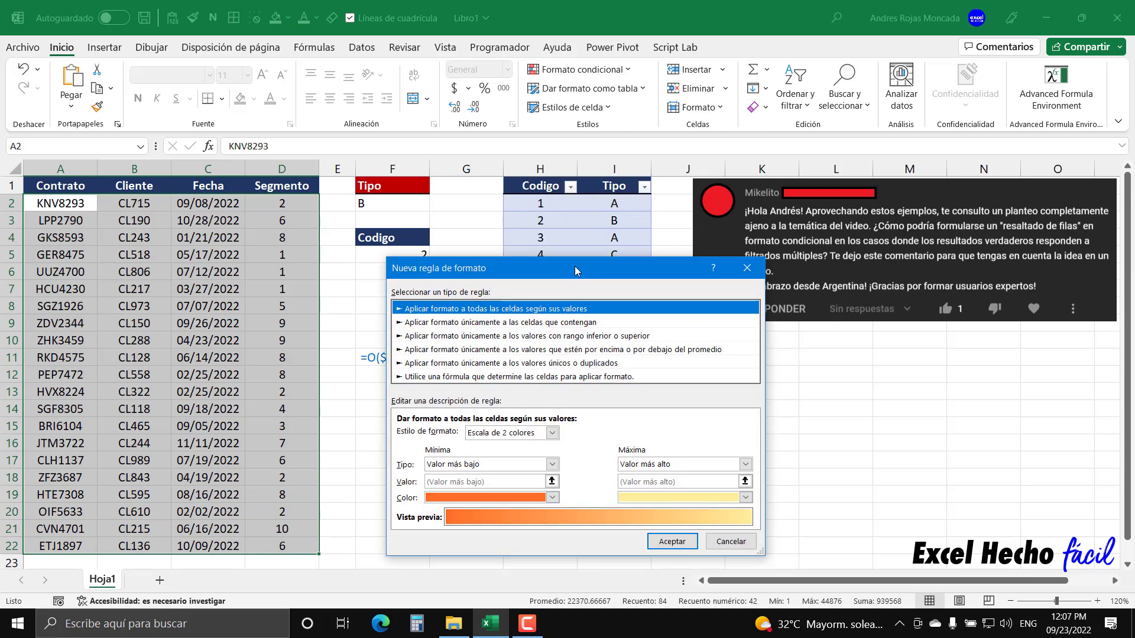
pyautogui.moveTo(577, 271); pyautogui.dragTo(527, 220)
pyautogui.click(511, 325)
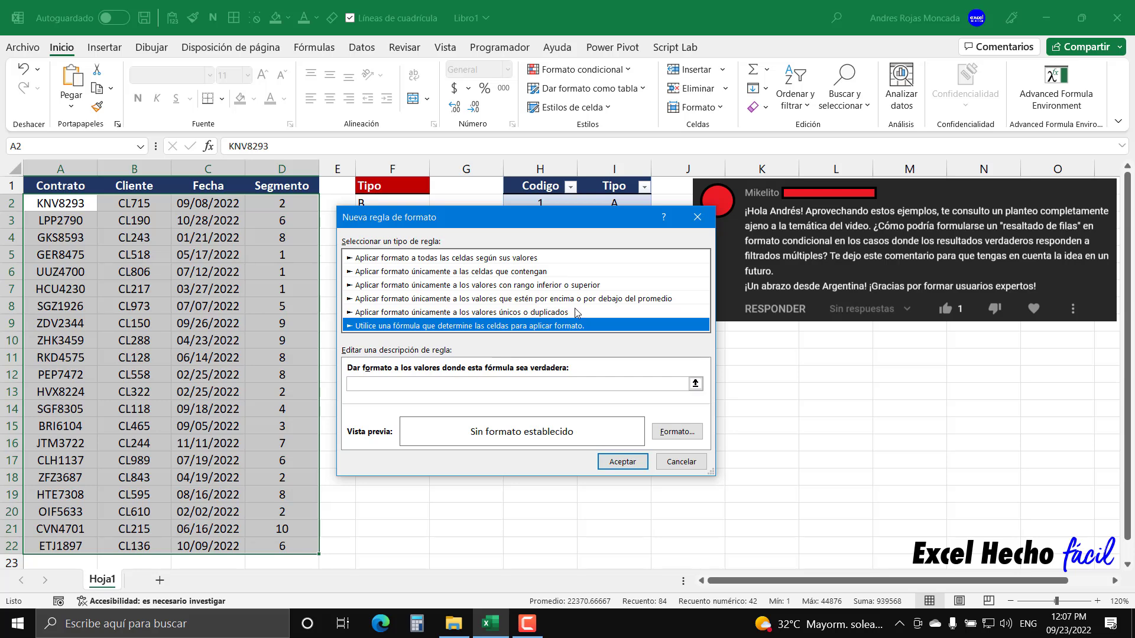
pyautogui.click(698, 217)
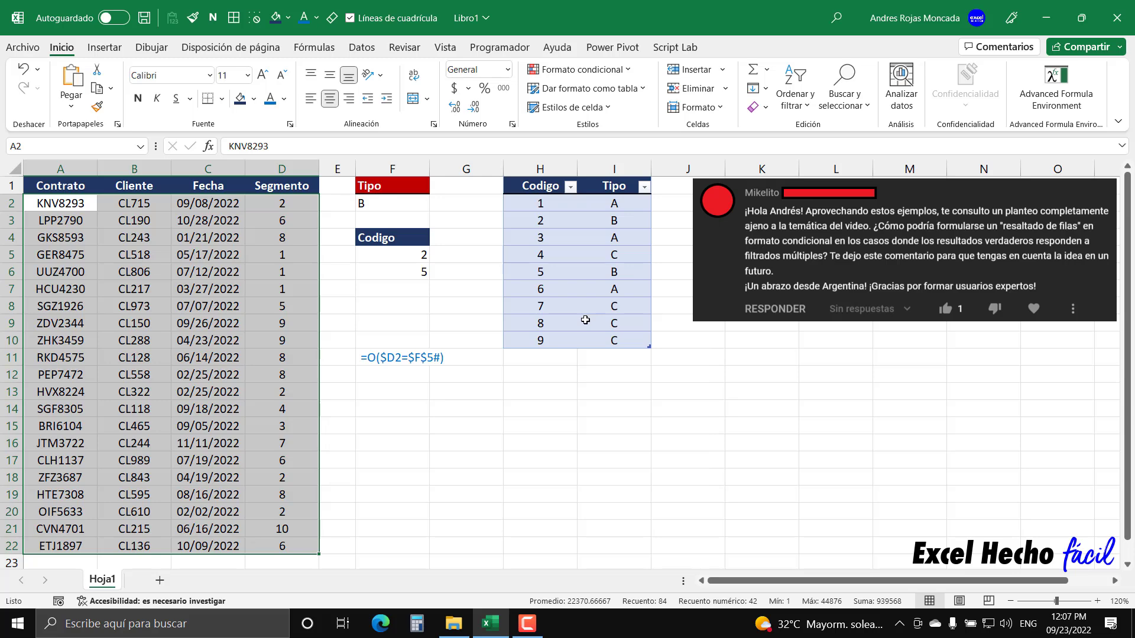
pyautogui.press('alt')
pyautogui.press('o')
pyautogui.press('l')
pyautogui.press('n')
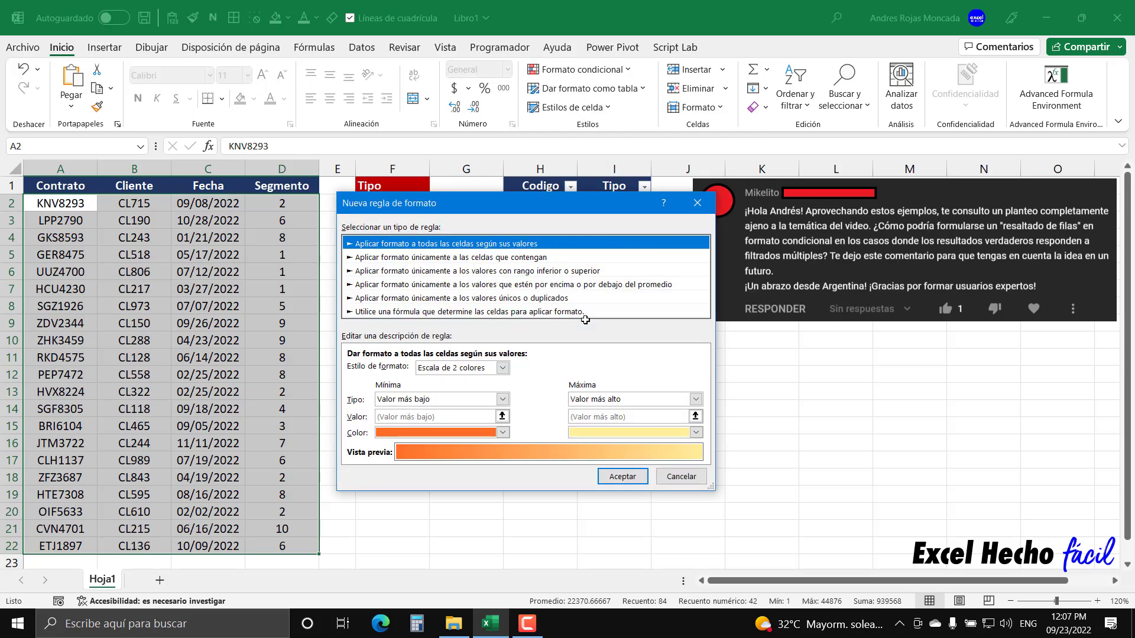
pyautogui.click(581, 312)
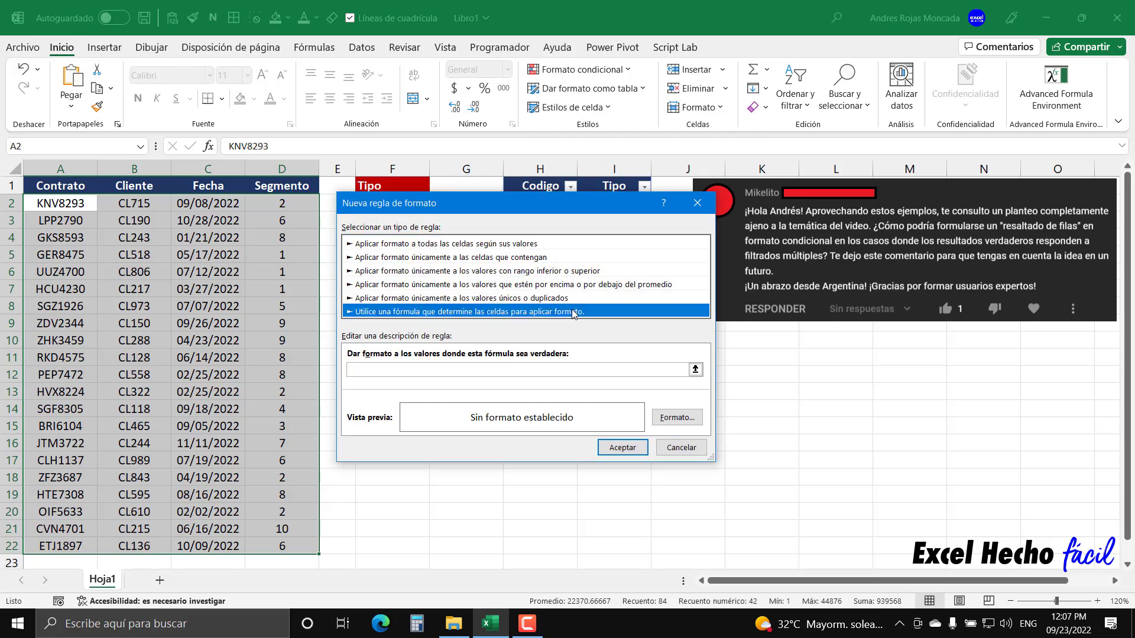
pyautogui.click(556, 371)
pyautogui.click(555, 371)
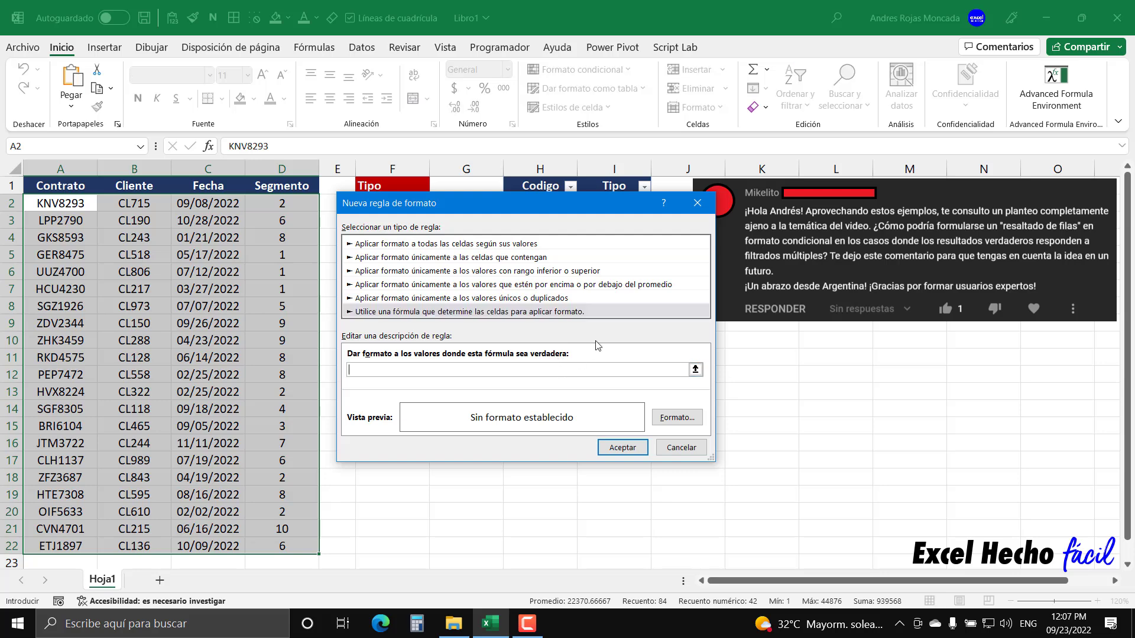
pyautogui.write('=O($D2=$F$5#)')
# Step: Format matching rows with a green fill and white font, and apply the rule
pyautogui.click(676, 418)
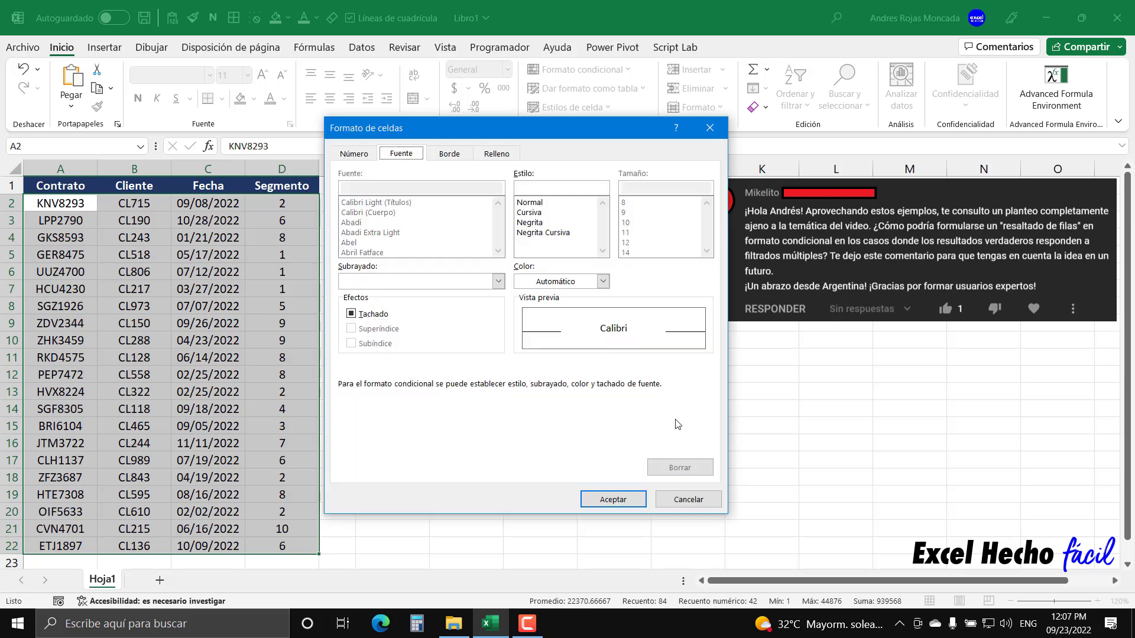
pyautogui.click(499, 155)
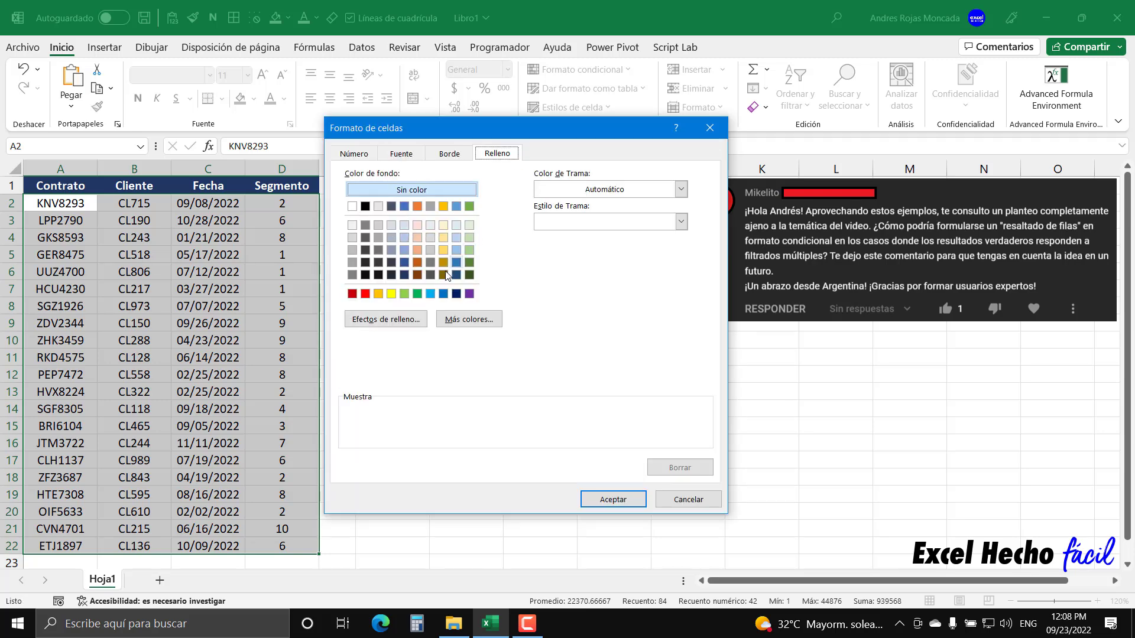
pyautogui.click(417, 294)
pyautogui.click(399, 153)
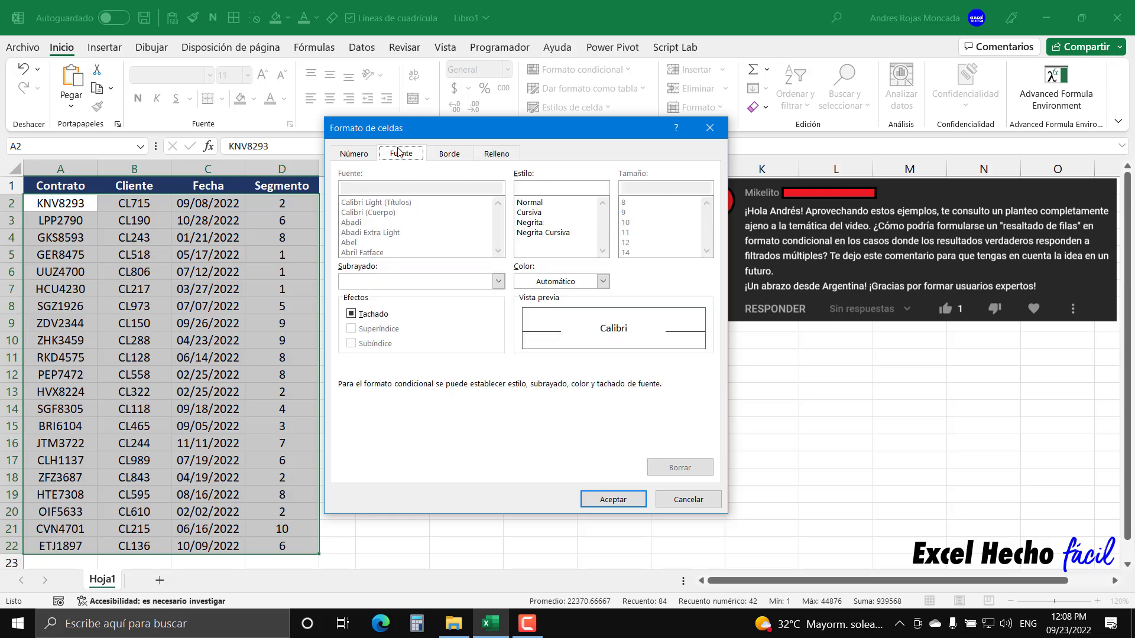
pyautogui.click(603, 281)
pyautogui.click(522, 341)
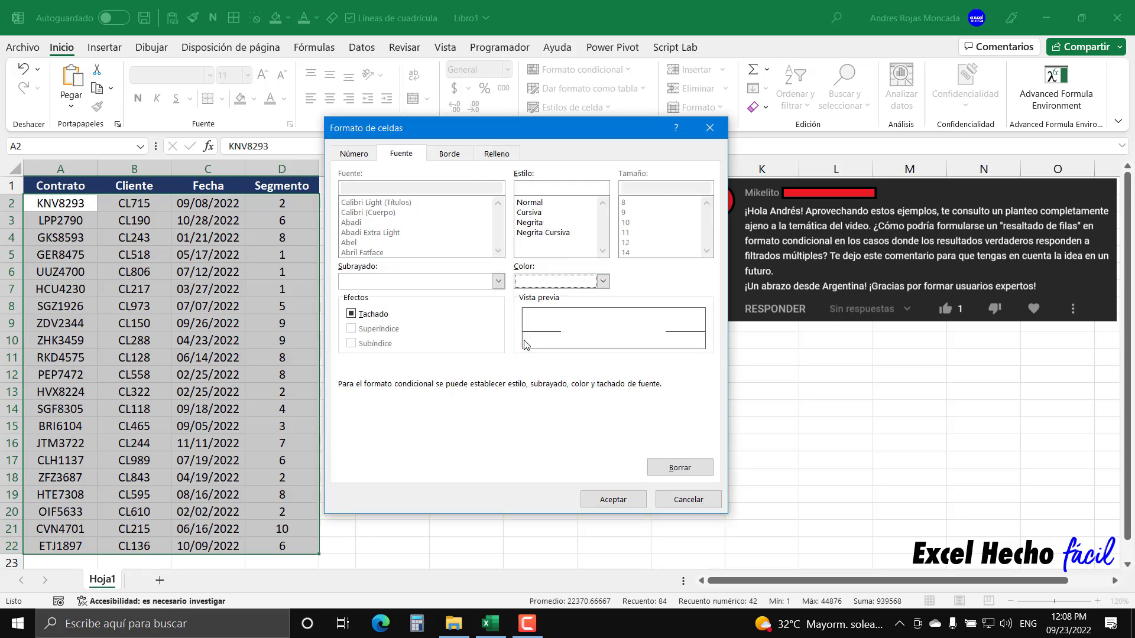
pyautogui.click(609, 501)
pyautogui.click(616, 450)
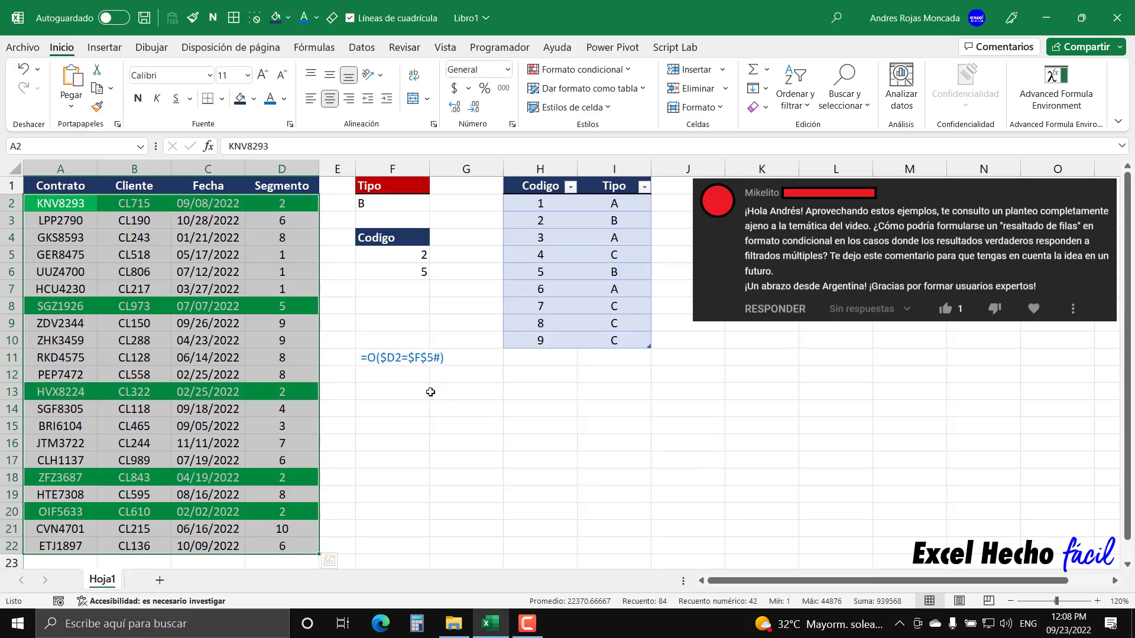
pyautogui.click(398, 256)
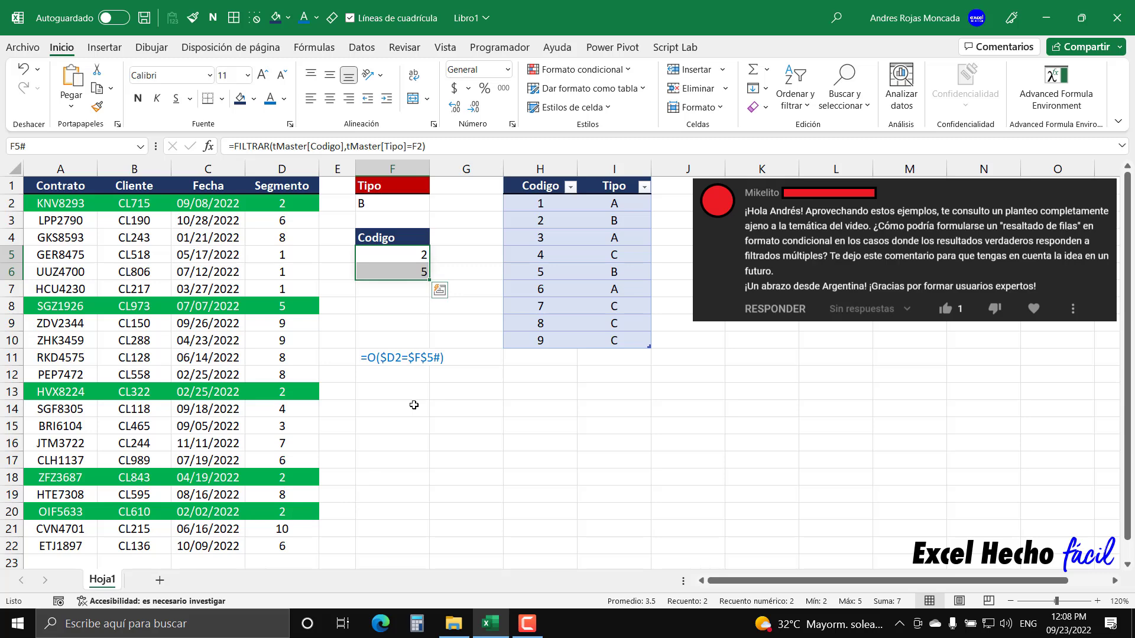
pyautogui.click(630, 370)
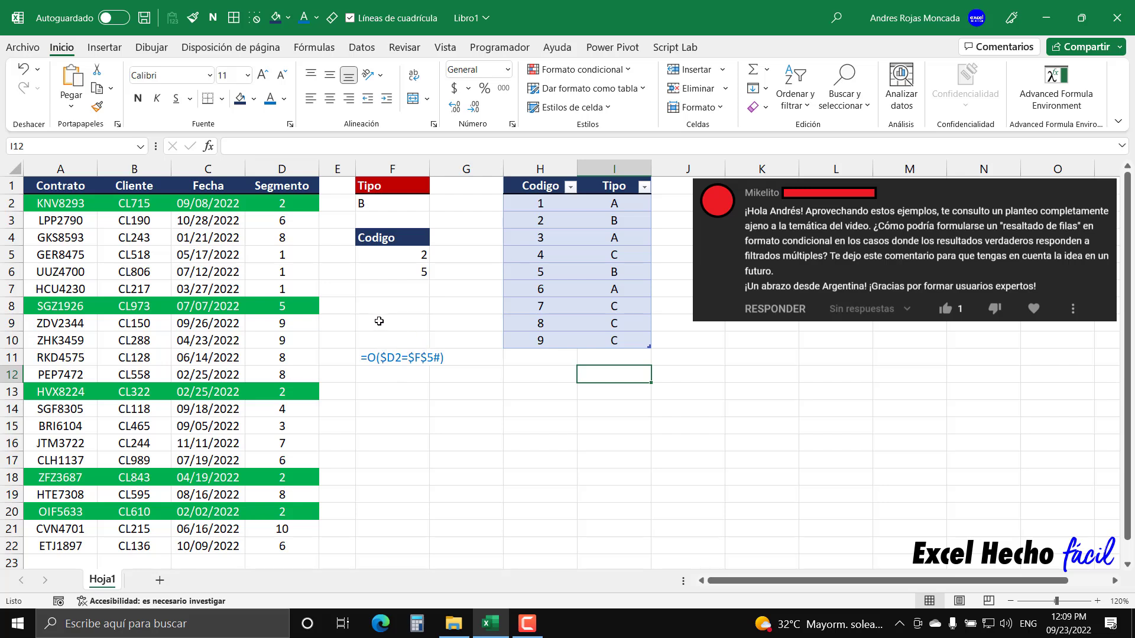
pyautogui.click(82, 211)
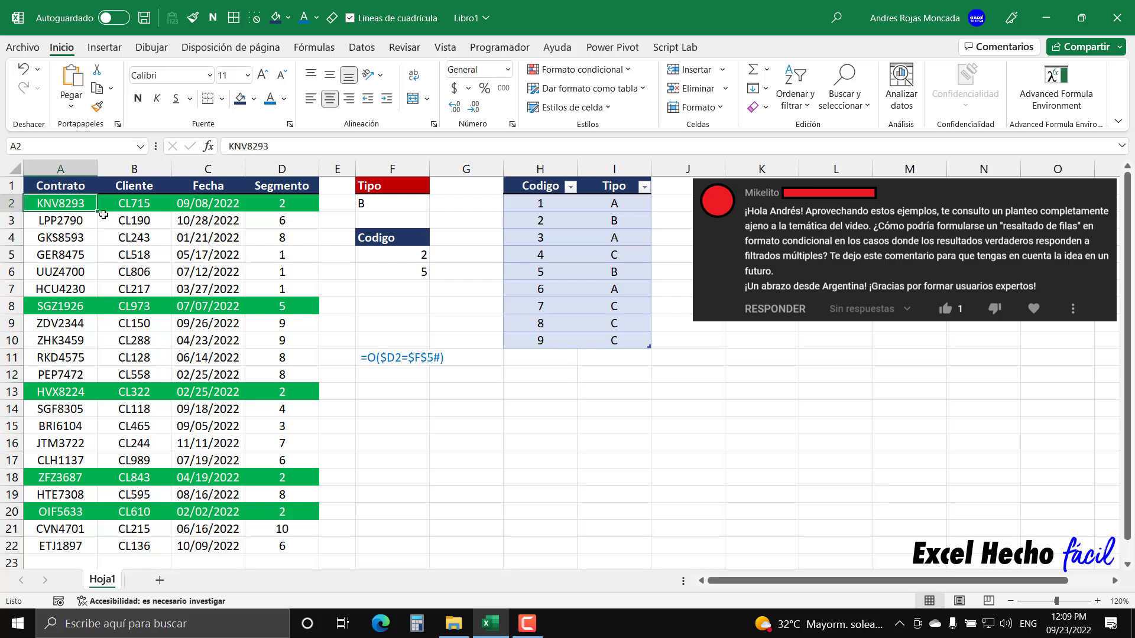
pyautogui.click(151, 209)
pyautogui.click(221, 201)
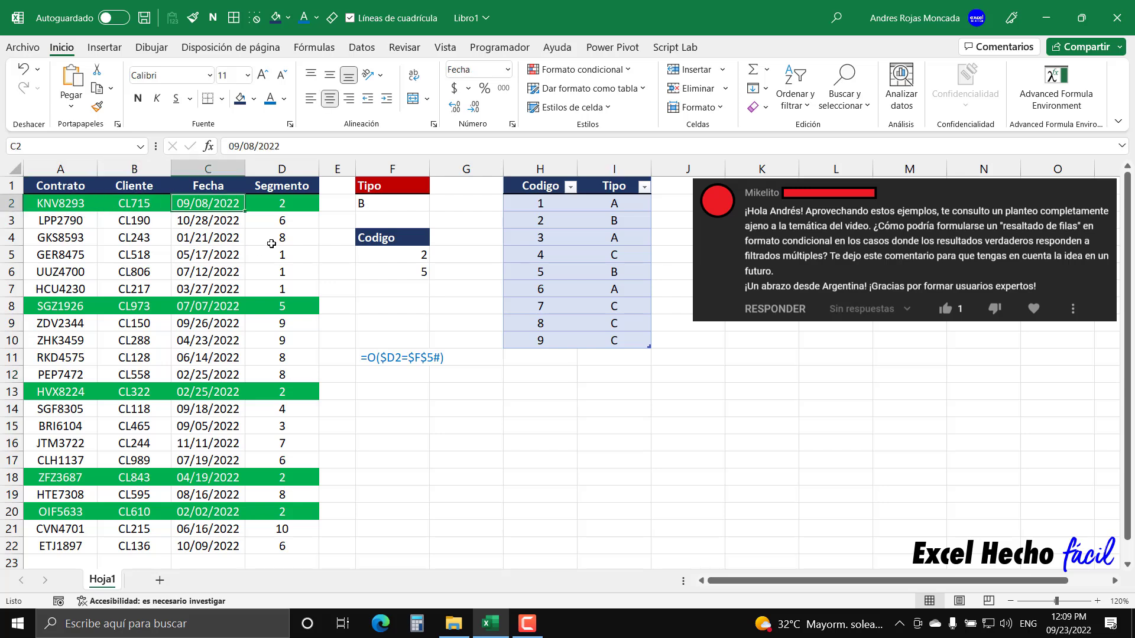
pyautogui.click(289, 211)
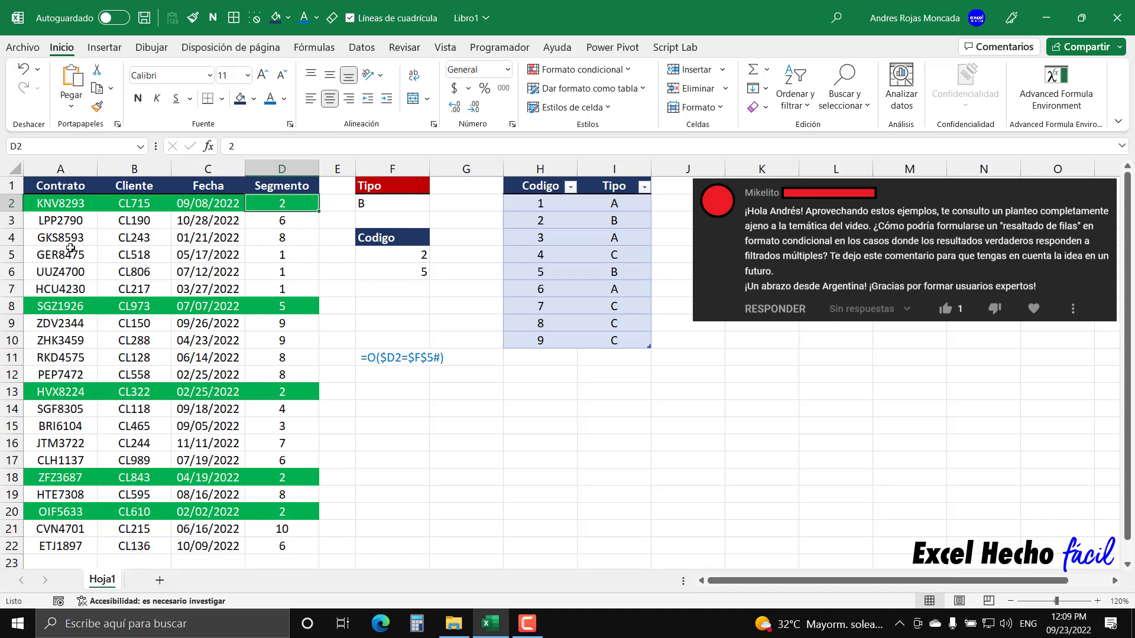
pyautogui.moveTo(62, 236); pyautogui.dragTo(208, 235)
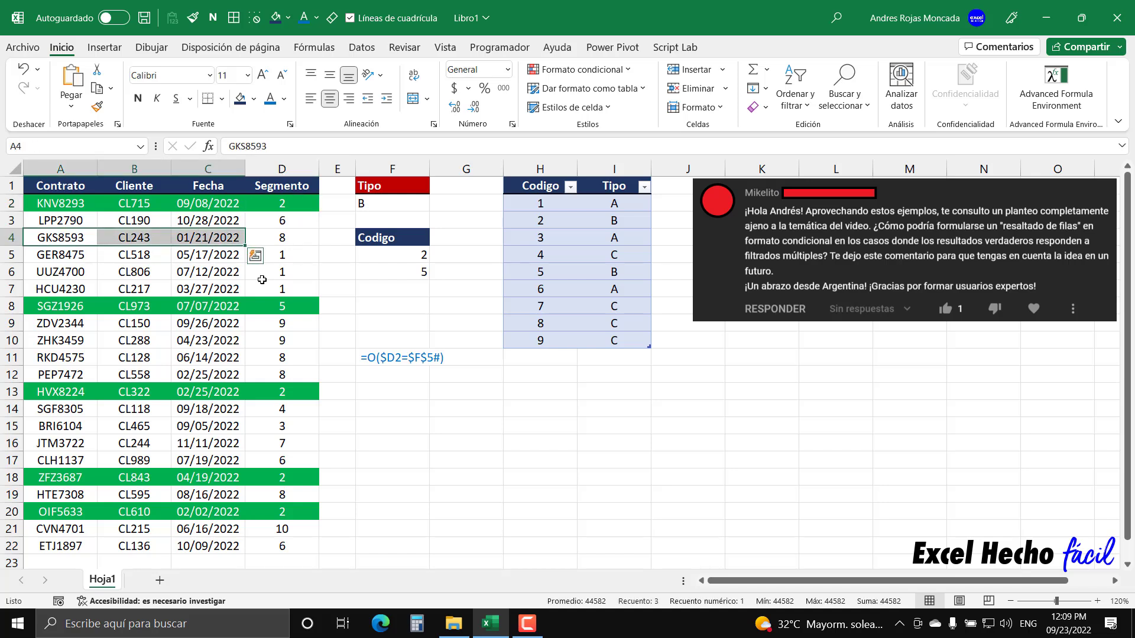
pyautogui.click(302, 238)
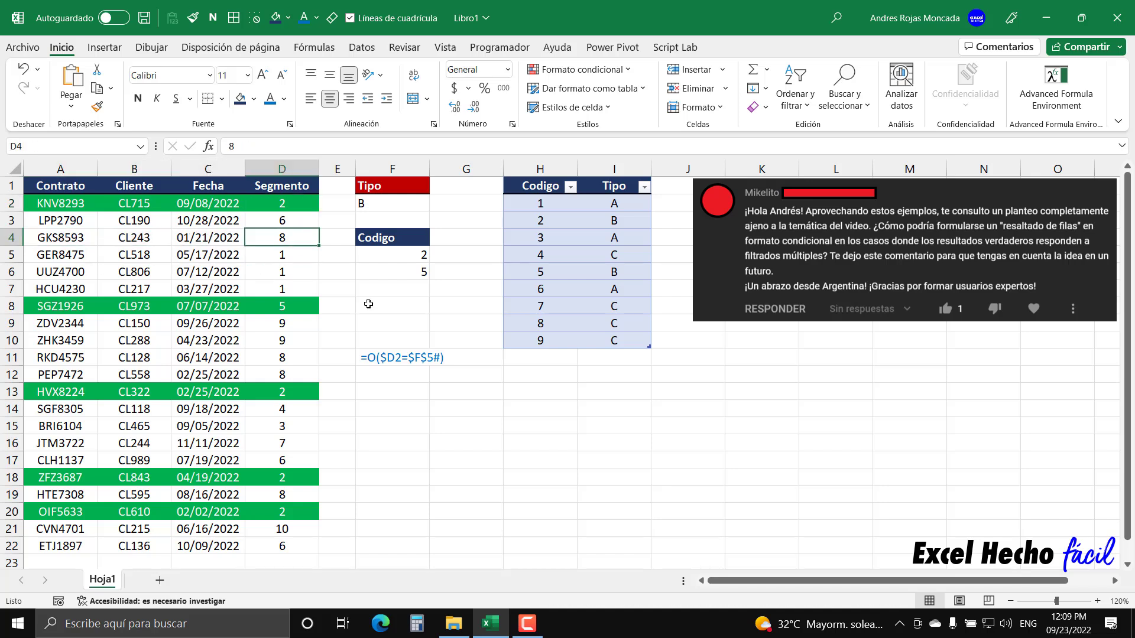
pyautogui.click(295, 202)
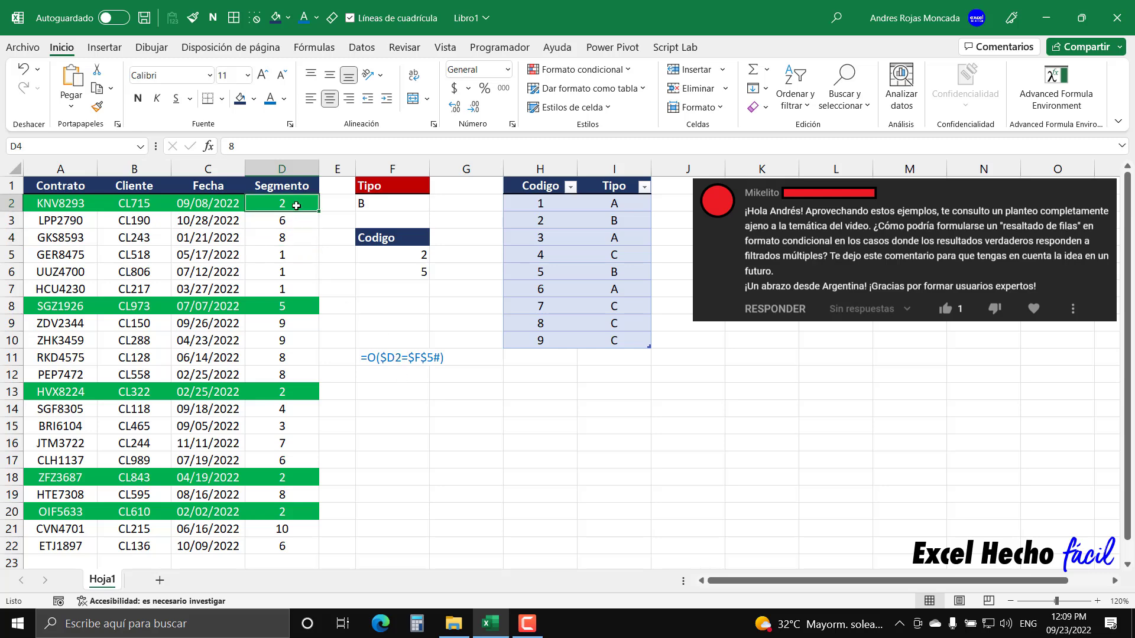
pyautogui.click(299, 219)
pyautogui.click(296, 237)
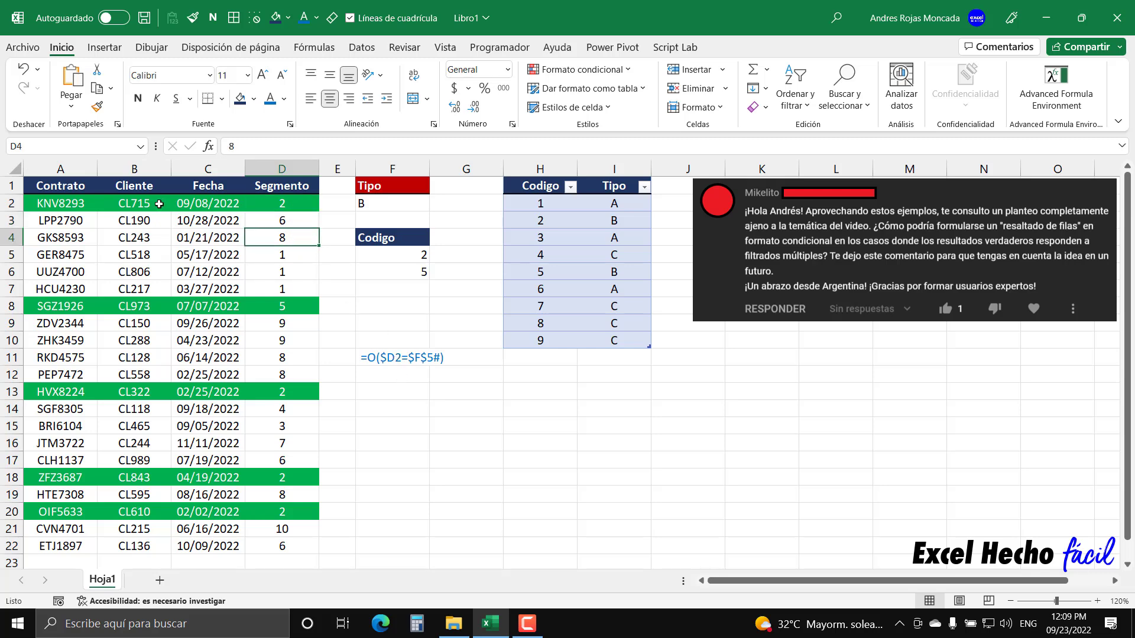
pyautogui.moveTo(70, 203); pyautogui.dragTo(290, 546)
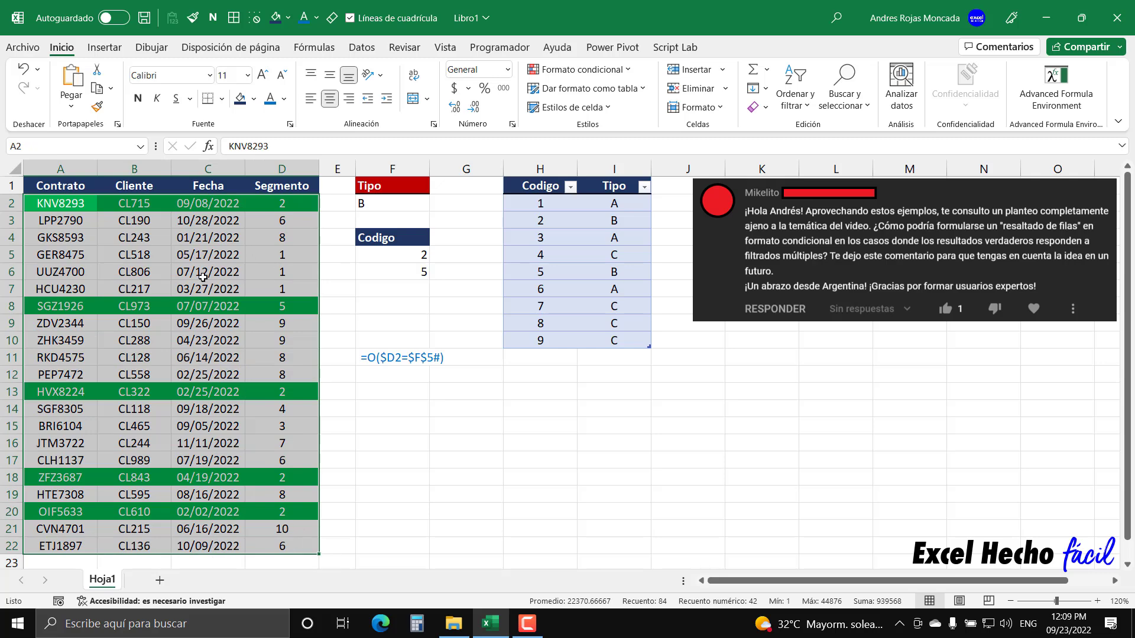
pyautogui.click(57, 205)
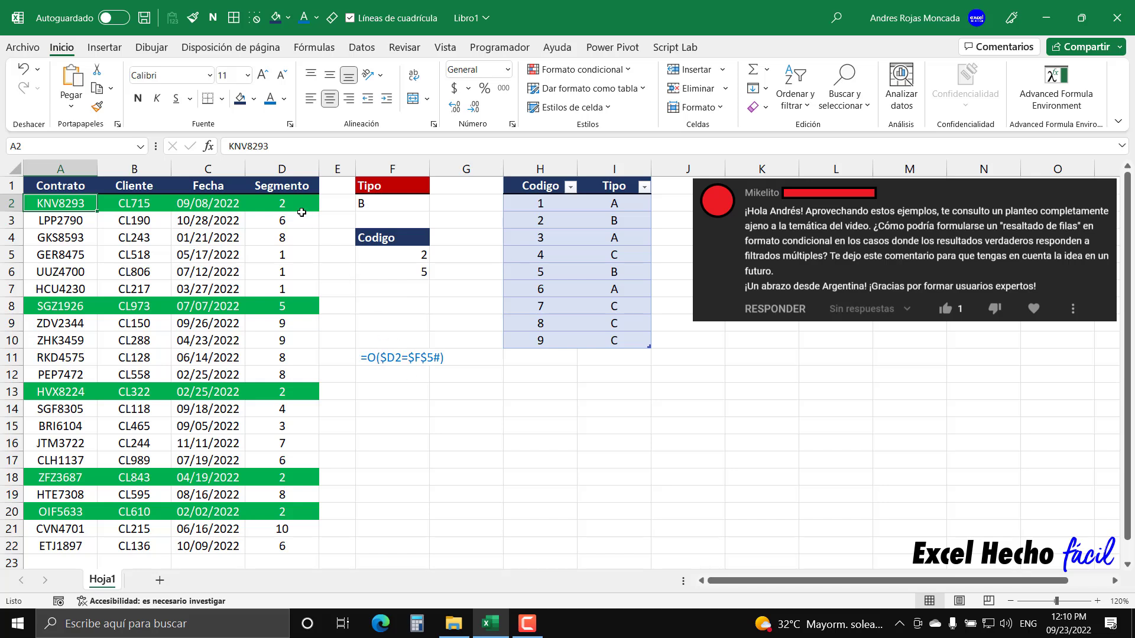
pyautogui.click(149, 204)
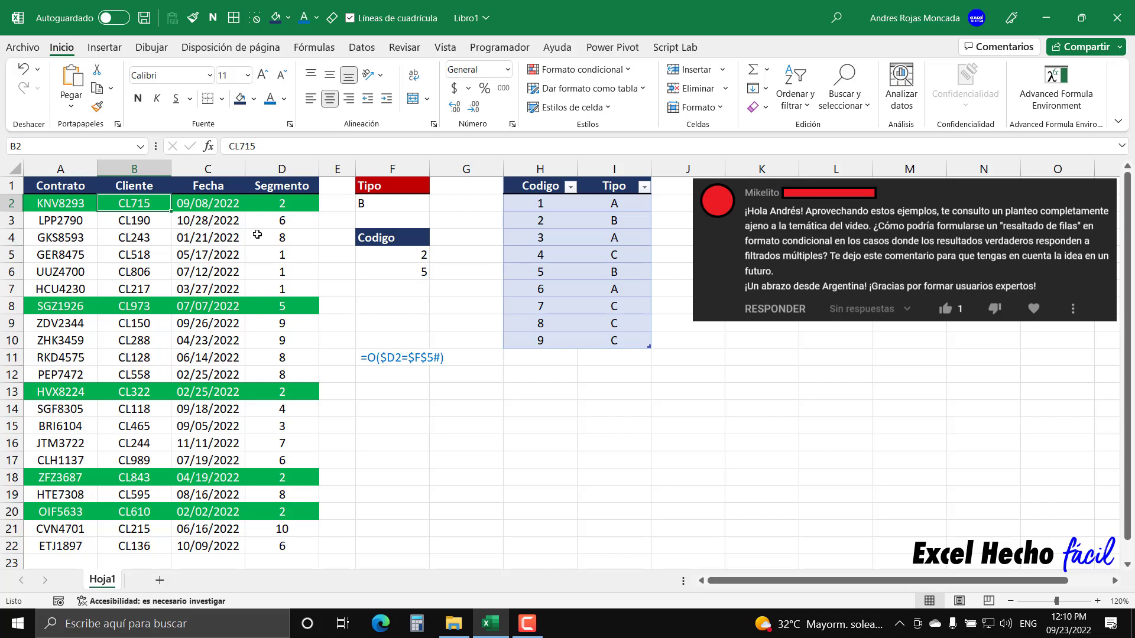
pyautogui.click(289, 205)
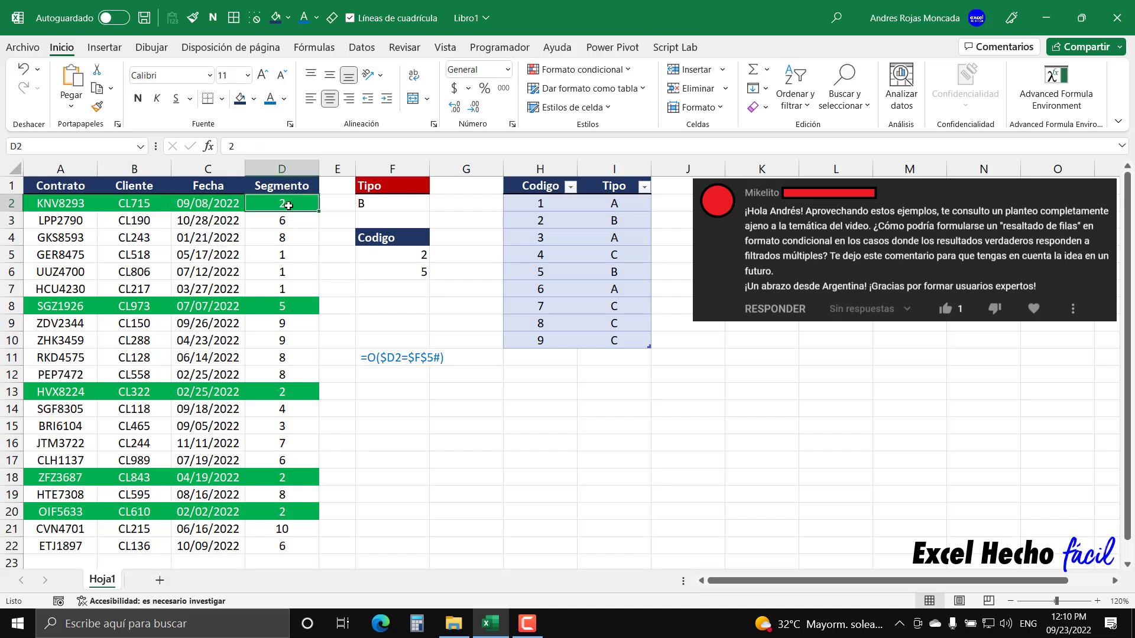
pyautogui.moveTo(76, 238); pyautogui.dragTo(285, 238)
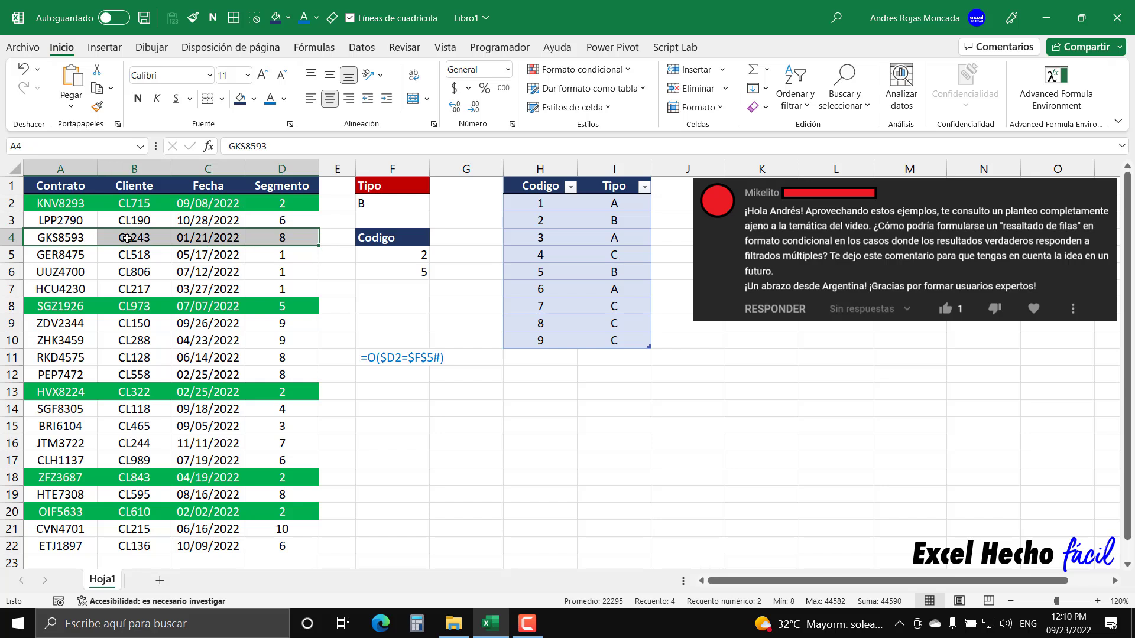
pyautogui.click(72, 237)
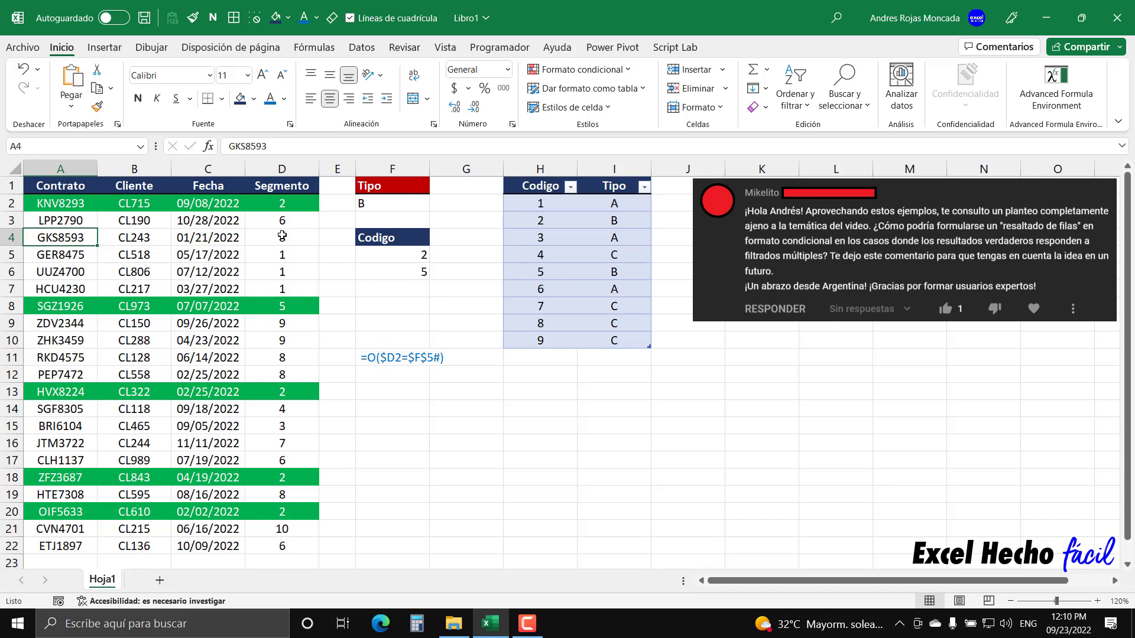
pyautogui.click(289, 237)
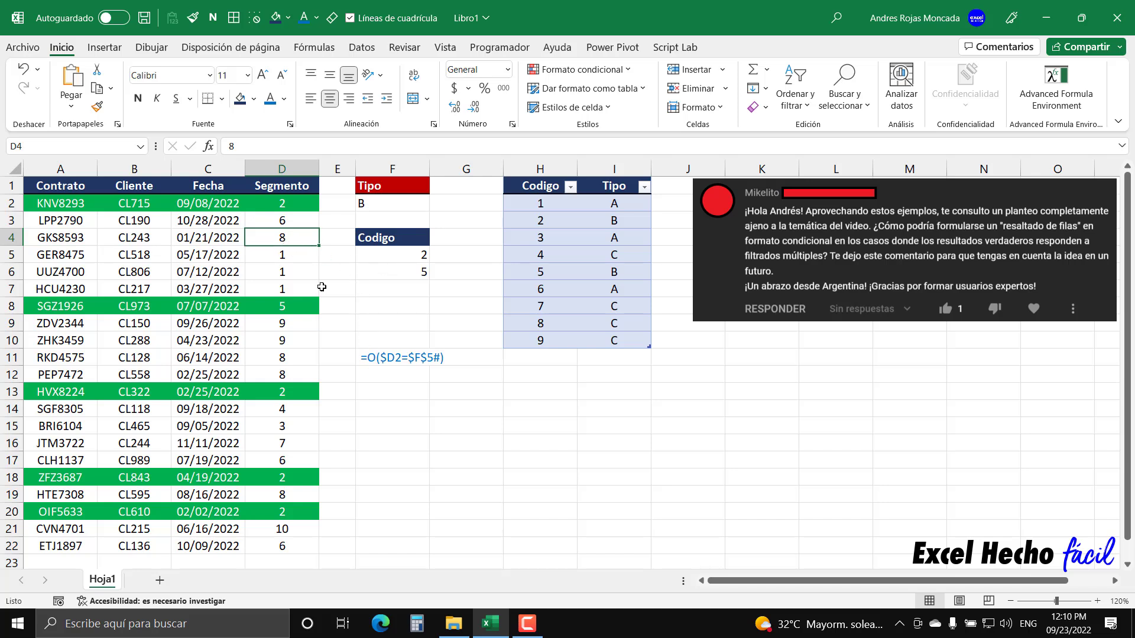
pyautogui.click(81, 239)
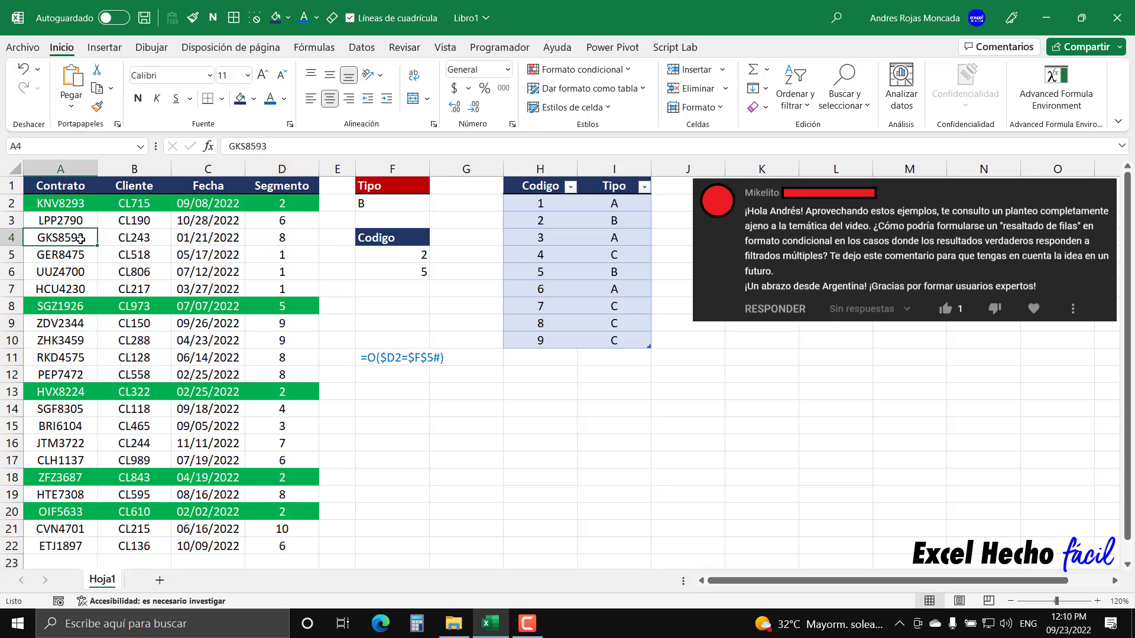
pyautogui.click(134, 239)
pyautogui.click(215, 239)
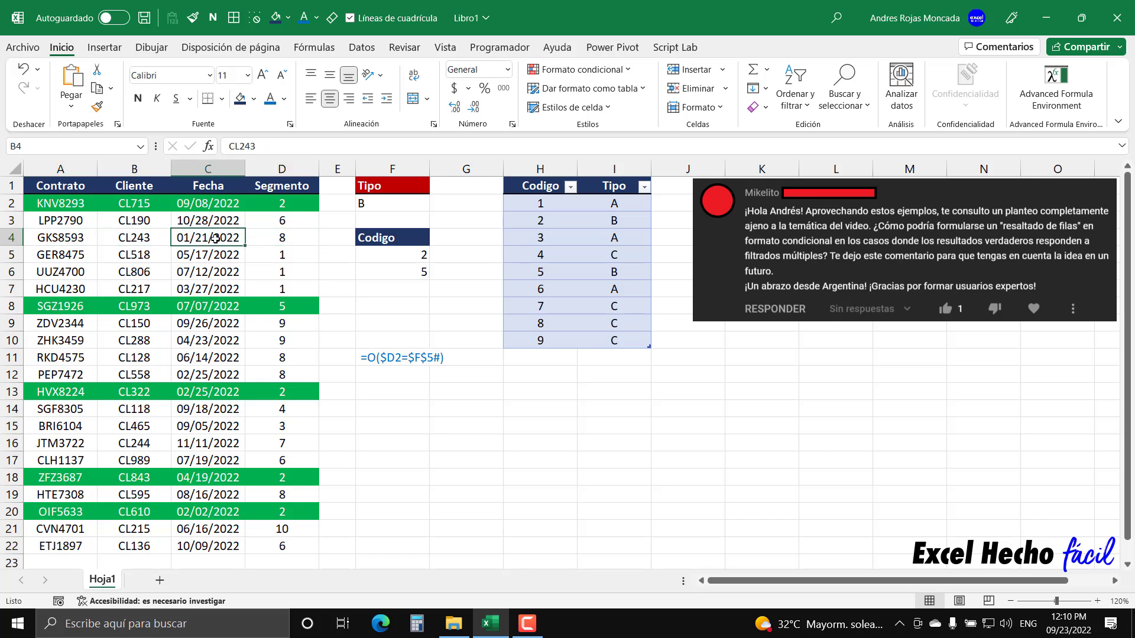
pyautogui.click(256, 238)
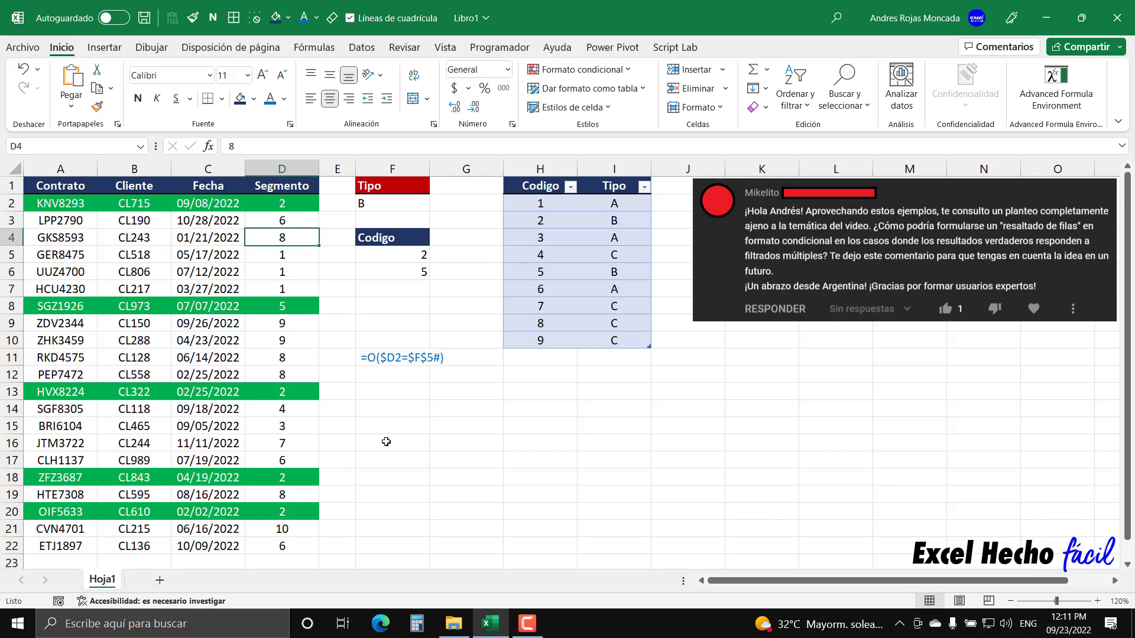
# Step: Copy the A1:D1 headers into F13:I13
pyautogui.moveTo(62, 188); pyautogui.dragTo(253, 189)
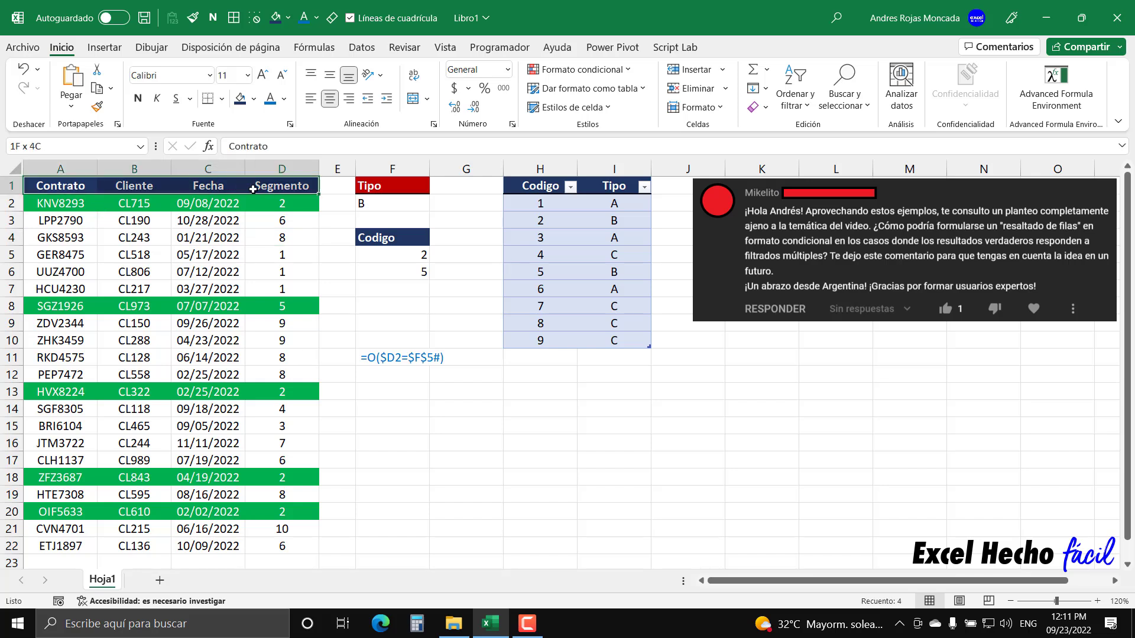
pyautogui.hotkey('ctrl', 'c')
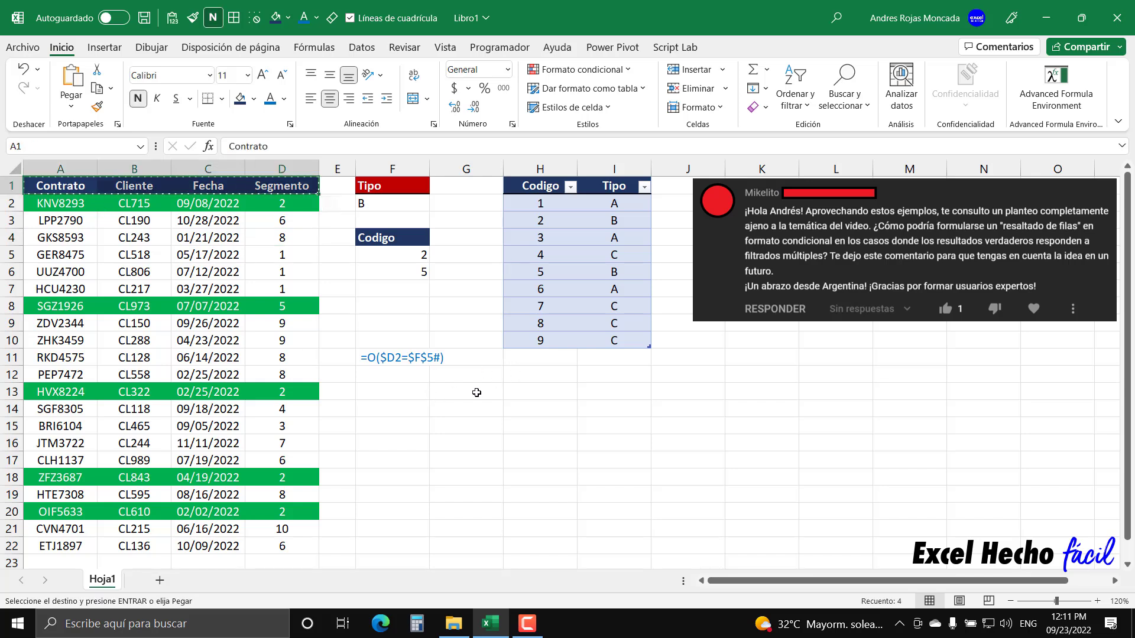
pyautogui.click(387, 390)
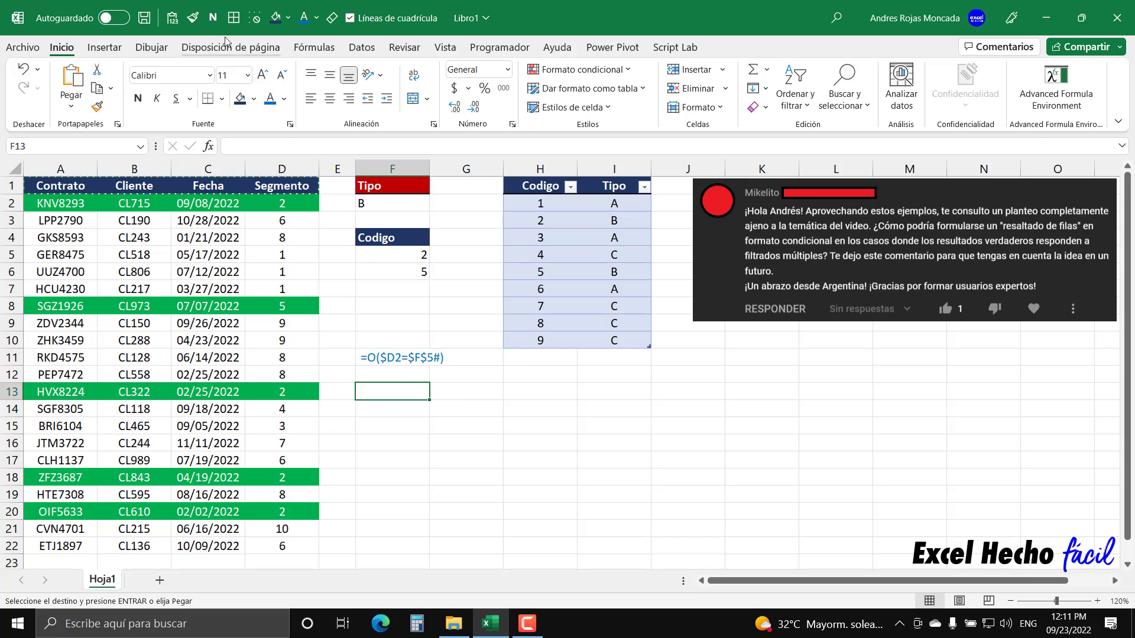
pyautogui.click(176, 19)
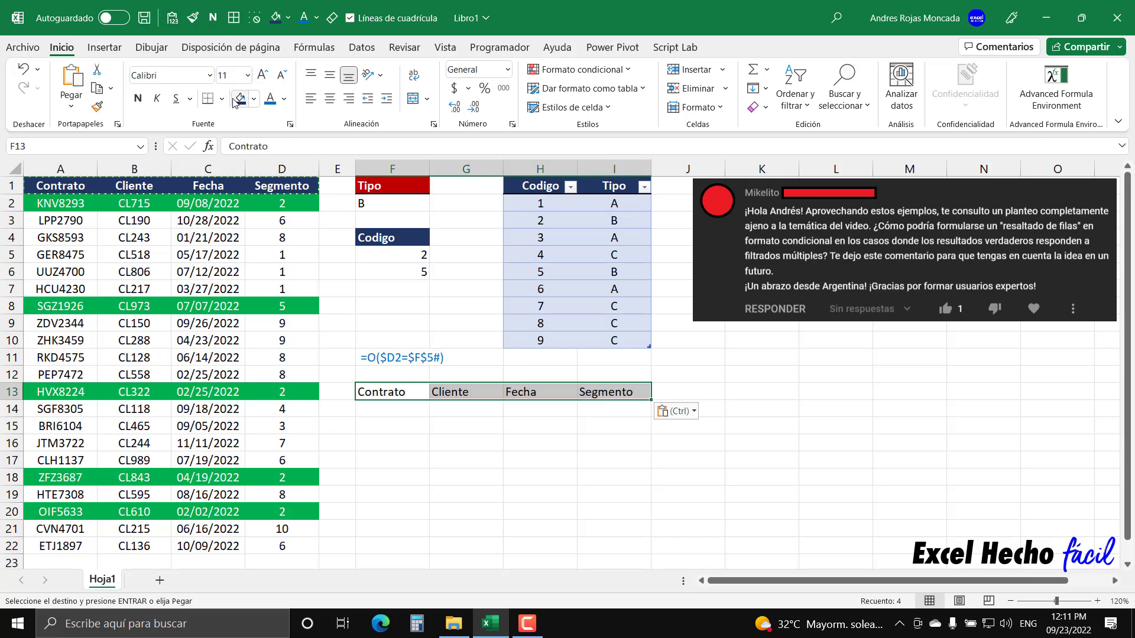
pyautogui.press('Escape')
# Step: Give F13:I13 a dark blue fill with bold white text, then select F14:I22
pyautogui.click(283, 99)
pyautogui.click(272, 156)
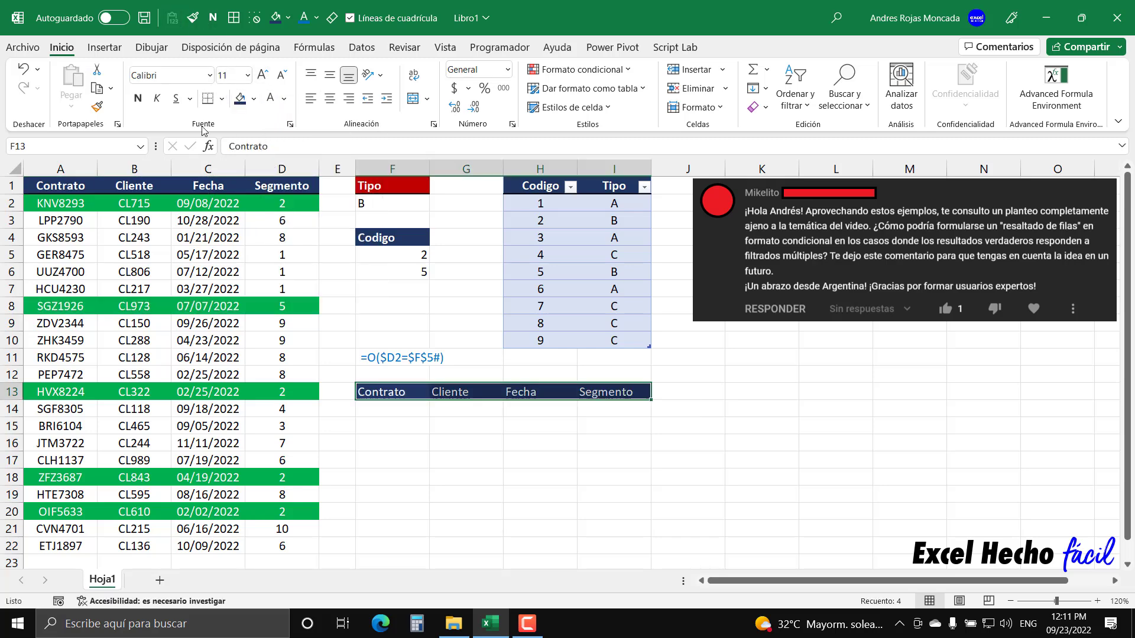
pyautogui.click(139, 98)
pyautogui.click(373, 408)
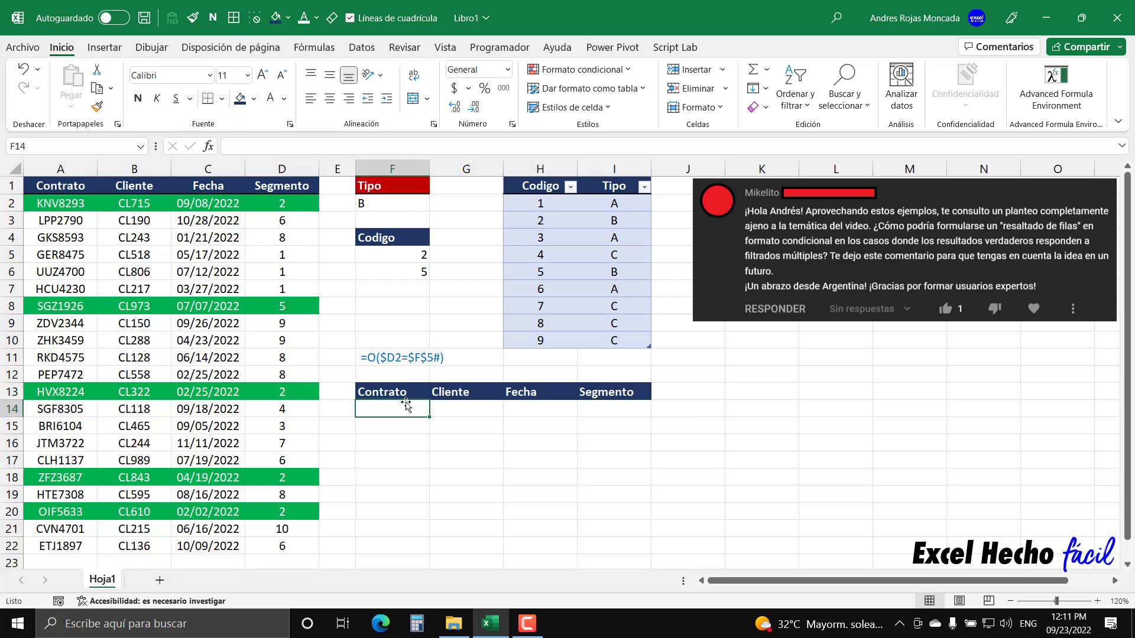
pyautogui.moveTo(407, 413); pyautogui.dragTo(623, 542)
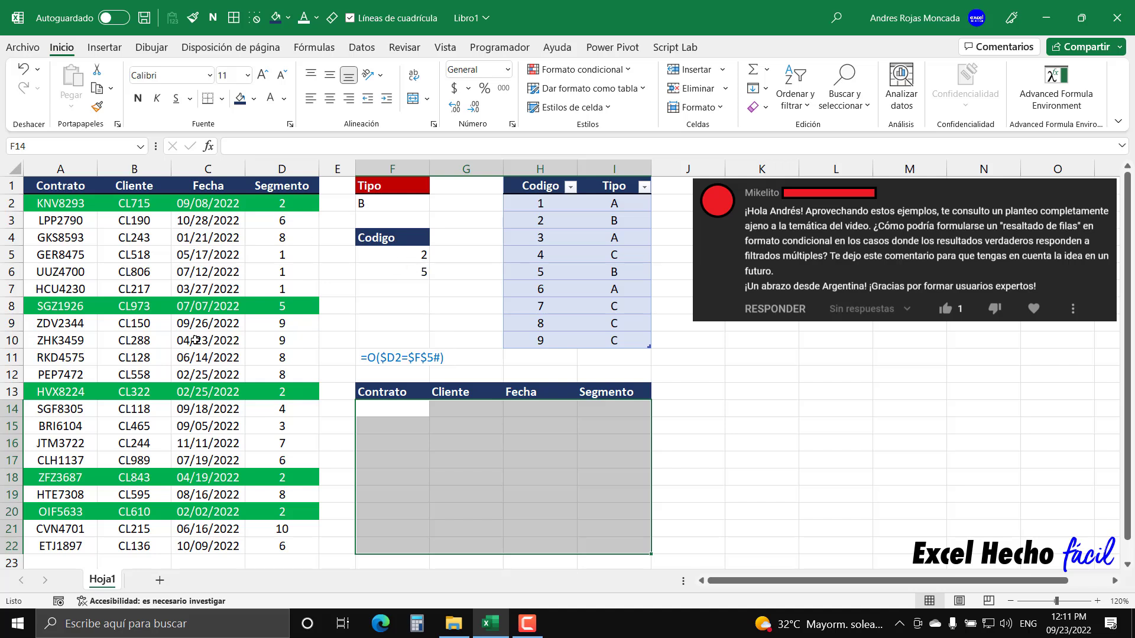
pyautogui.click(407, 409)
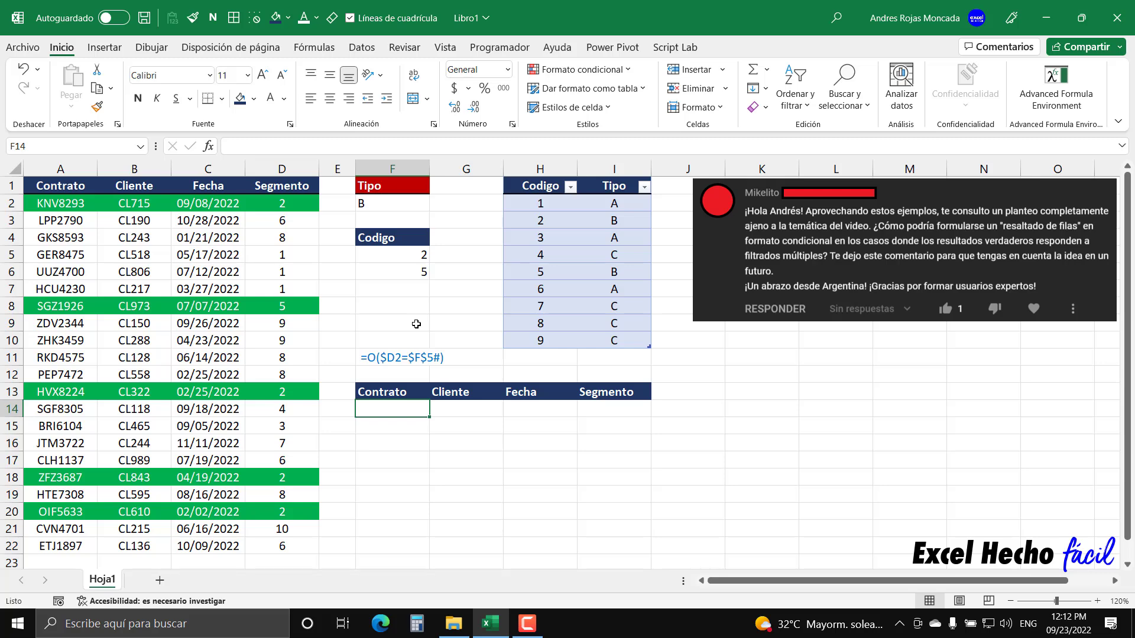
# Step: Start =FILTRAR(A2:D22, in F14 using the contract table as the data
pyautogui.write('=fil')
pyautogui.press('Down')
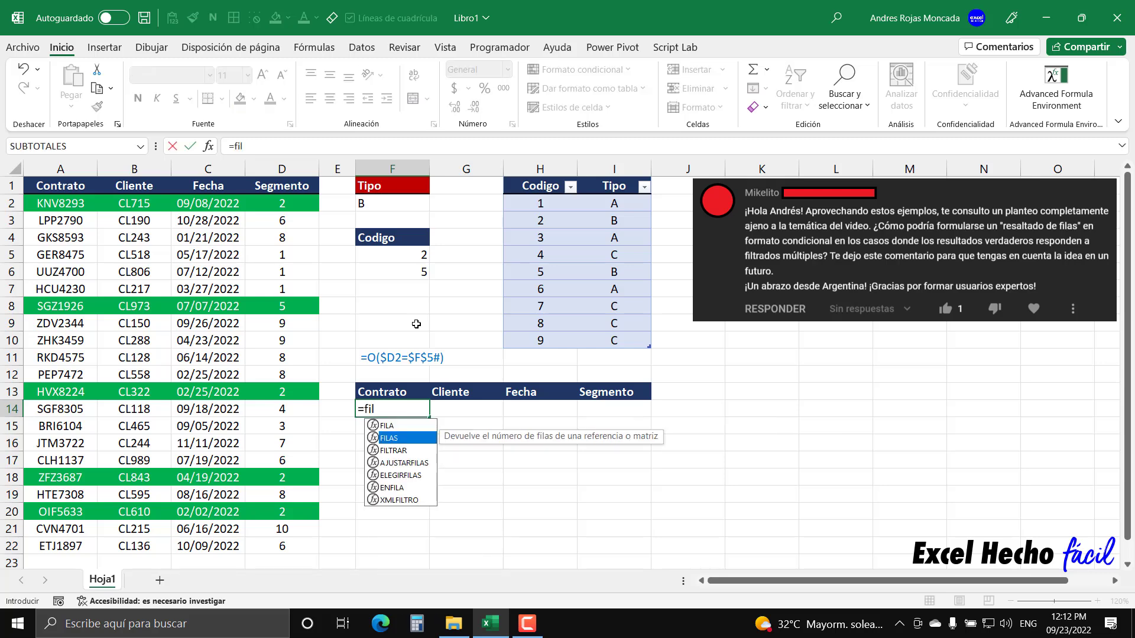
pyautogui.press('Down')
pyautogui.press('Tab')
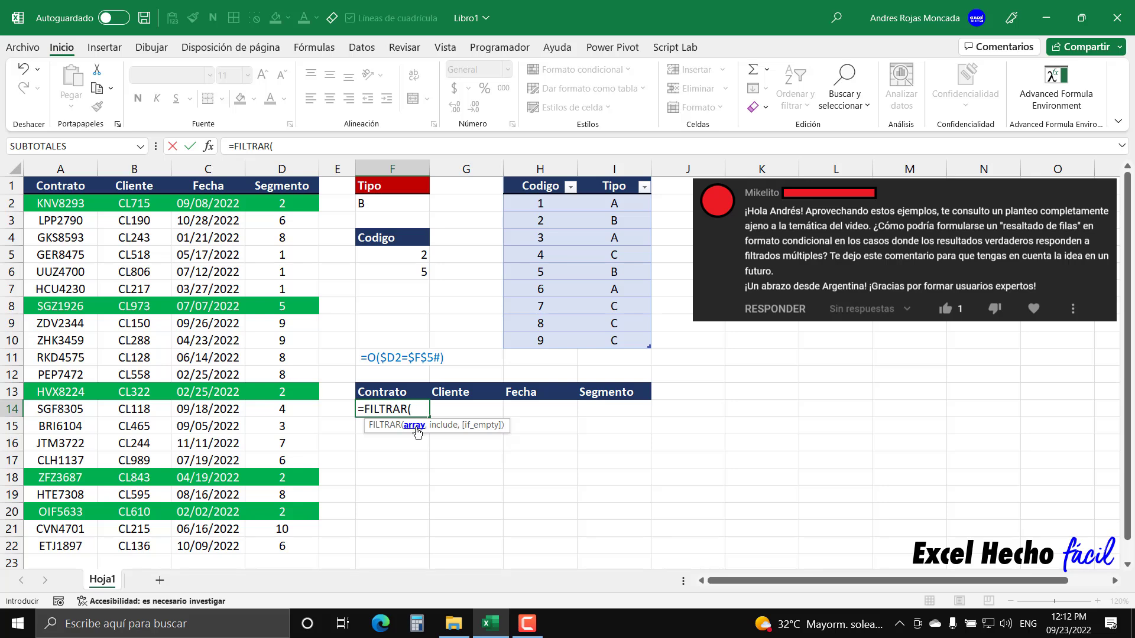
pyautogui.moveTo(61, 204)
pyautogui.mouseDown()
pyautogui.moveTo(284, 439)
pyautogui.moveTo(284, 541)
pyautogui.mouseUp()
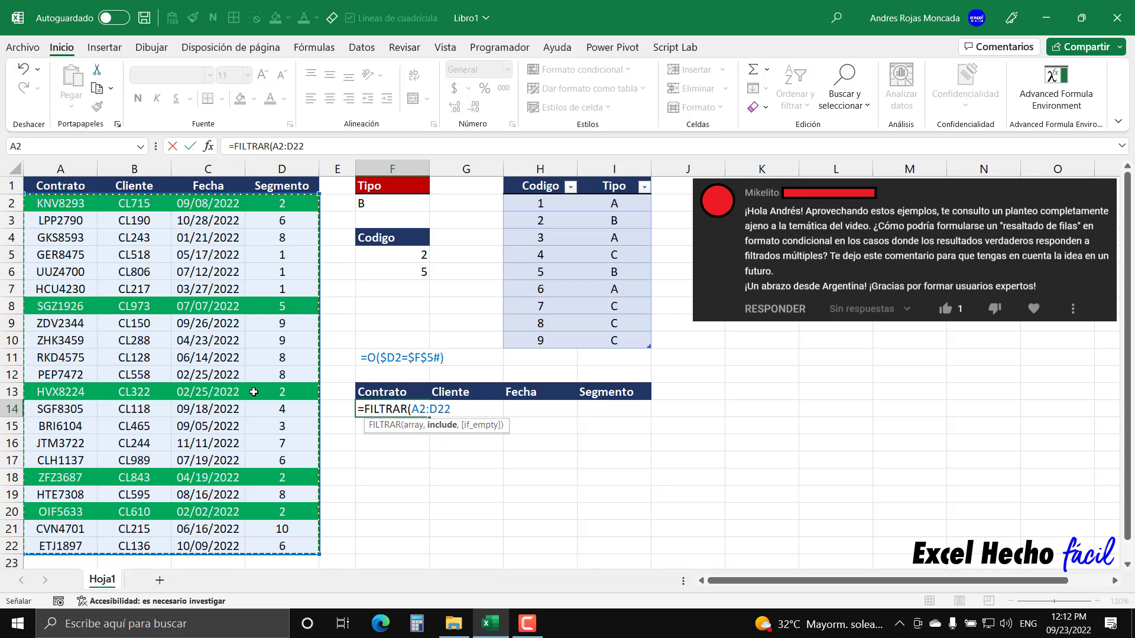
pyautogui.write(',')
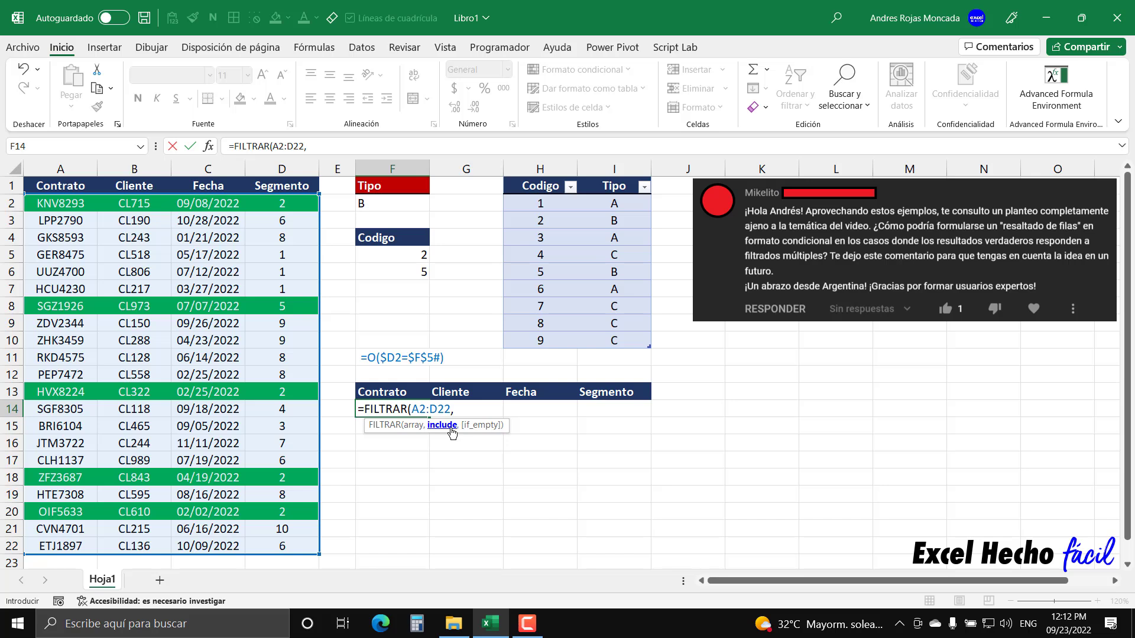
pyautogui.moveTo(470, 423); pyautogui.dragTo(555, 363)
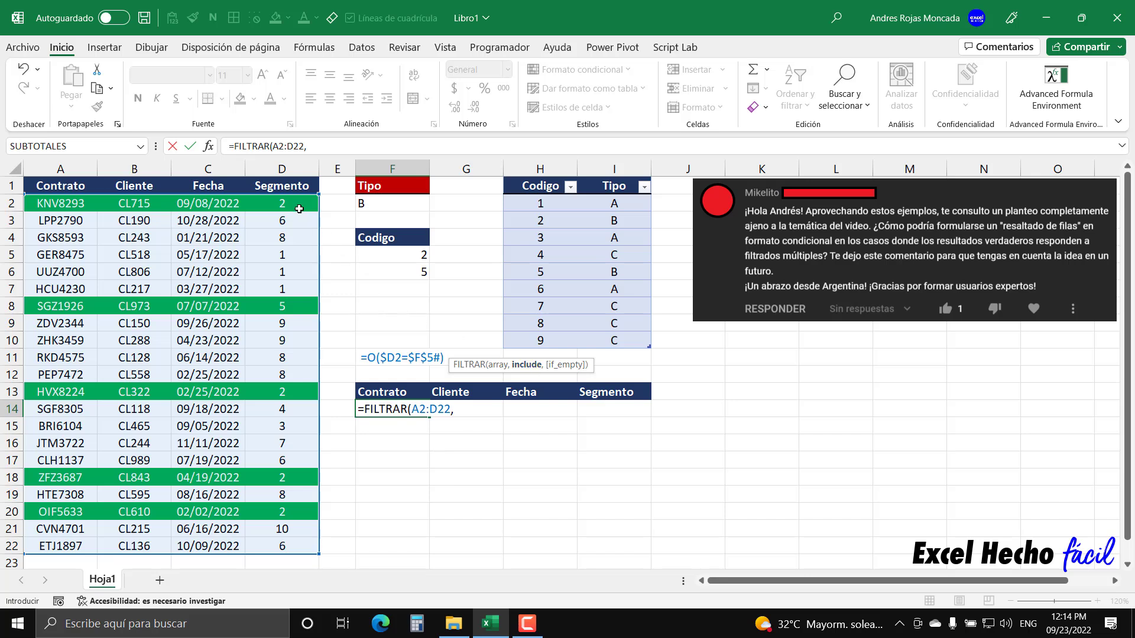
# Step: Add the condition D2:D22=F5 and preview its VERDADERO/FALSO array with F9
pyautogui.moveTo(299, 209); pyautogui.dragTo(286, 542)
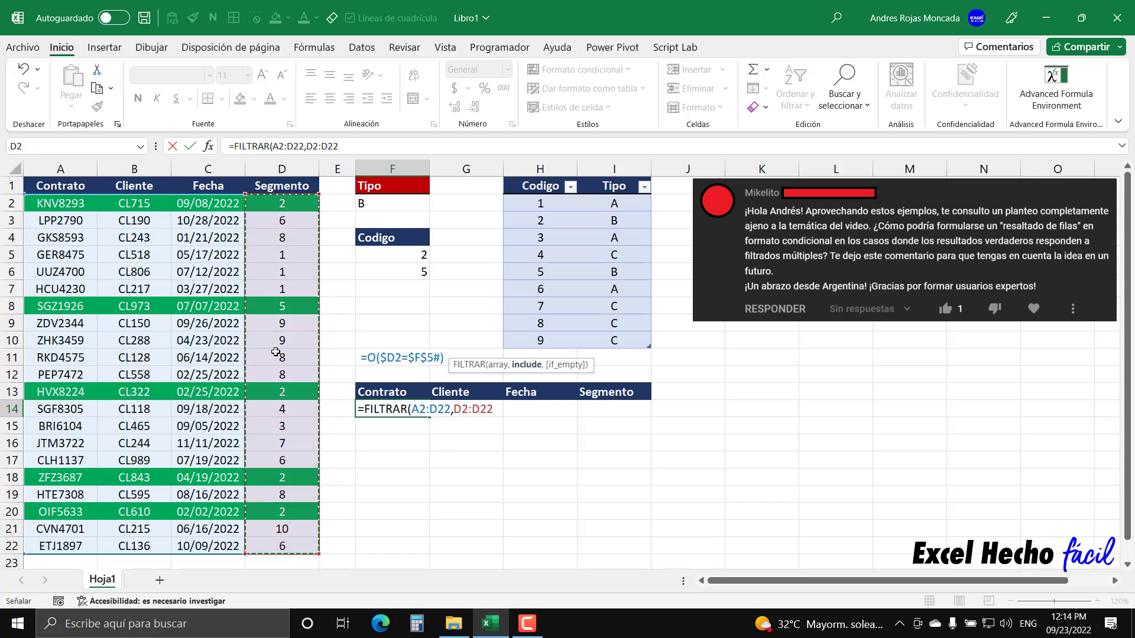
pyautogui.write('=')
pyautogui.click(423, 255)
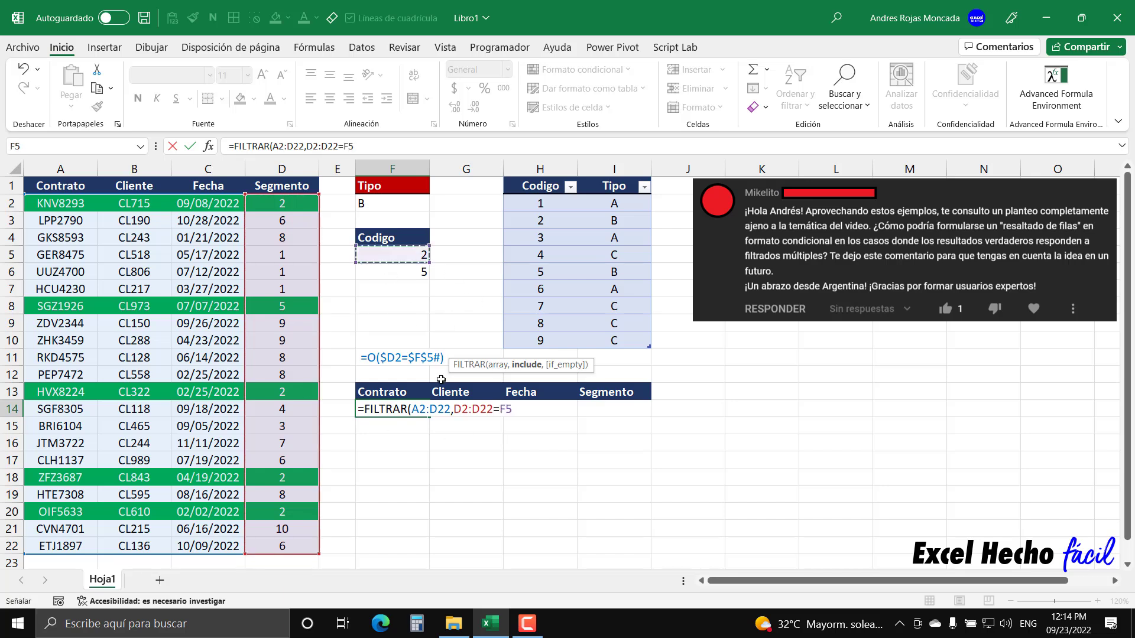
pyautogui.moveTo(454, 409); pyautogui.dragTo(512, 409)
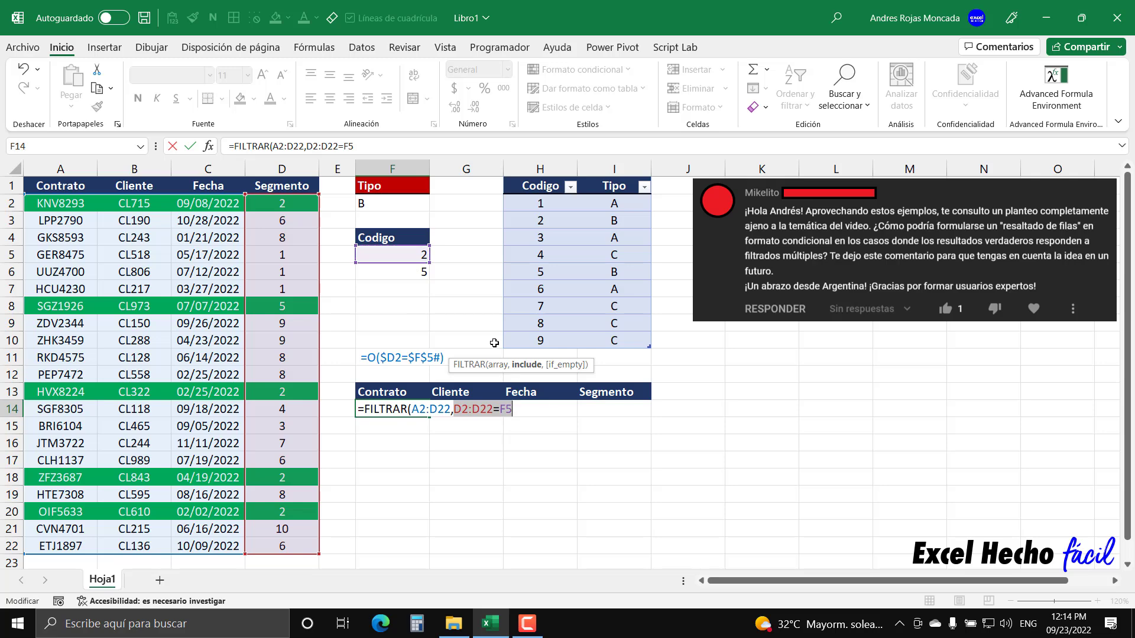
pyautogui.press('F9')
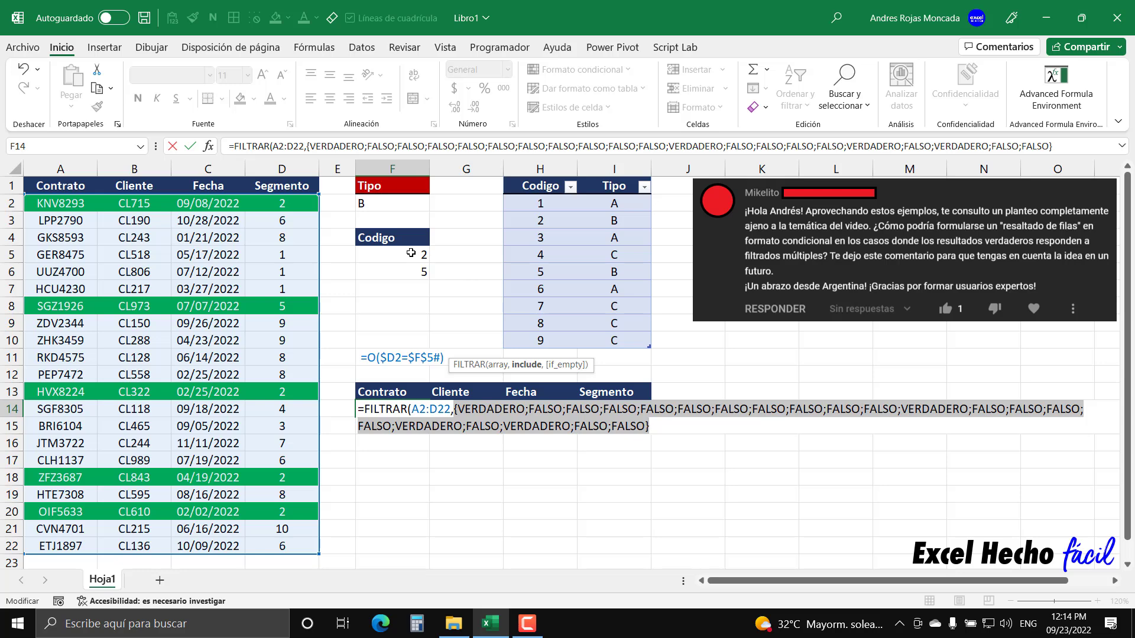
pyautogui.hotkey('ctrl', 'z')
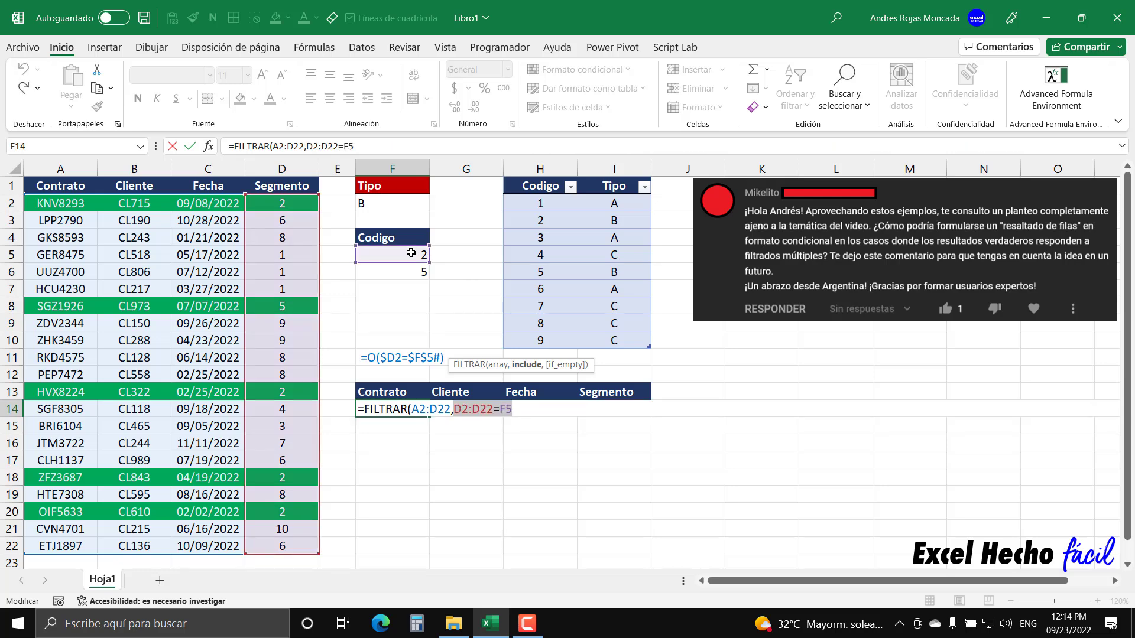
pyautogui.press('F9')
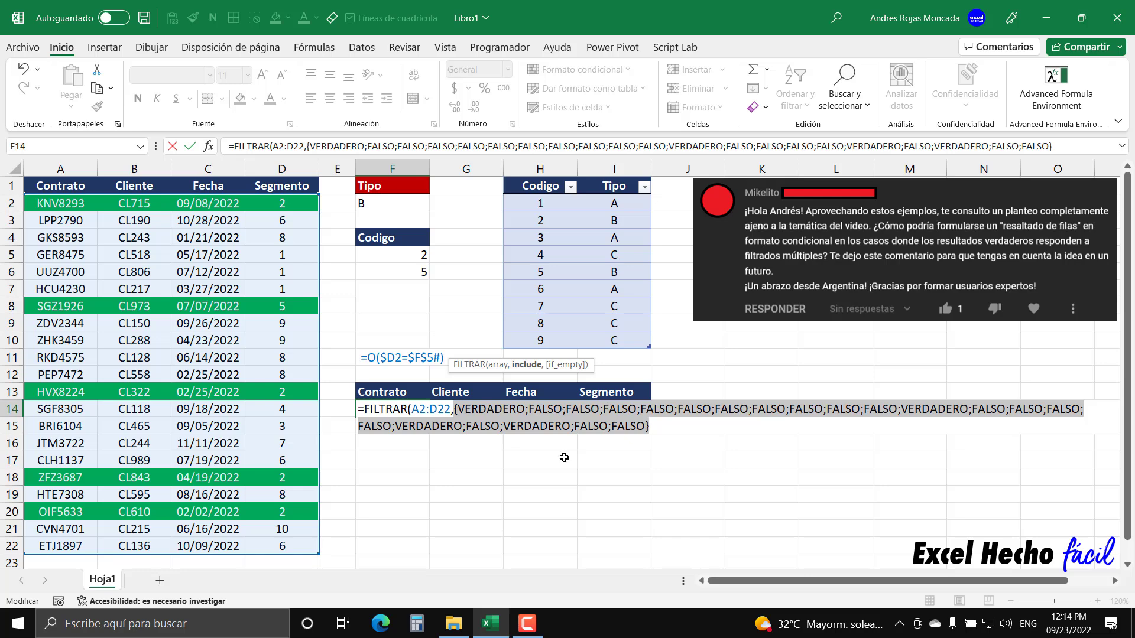
pyautogui.hotkey('ctrl', 'z')
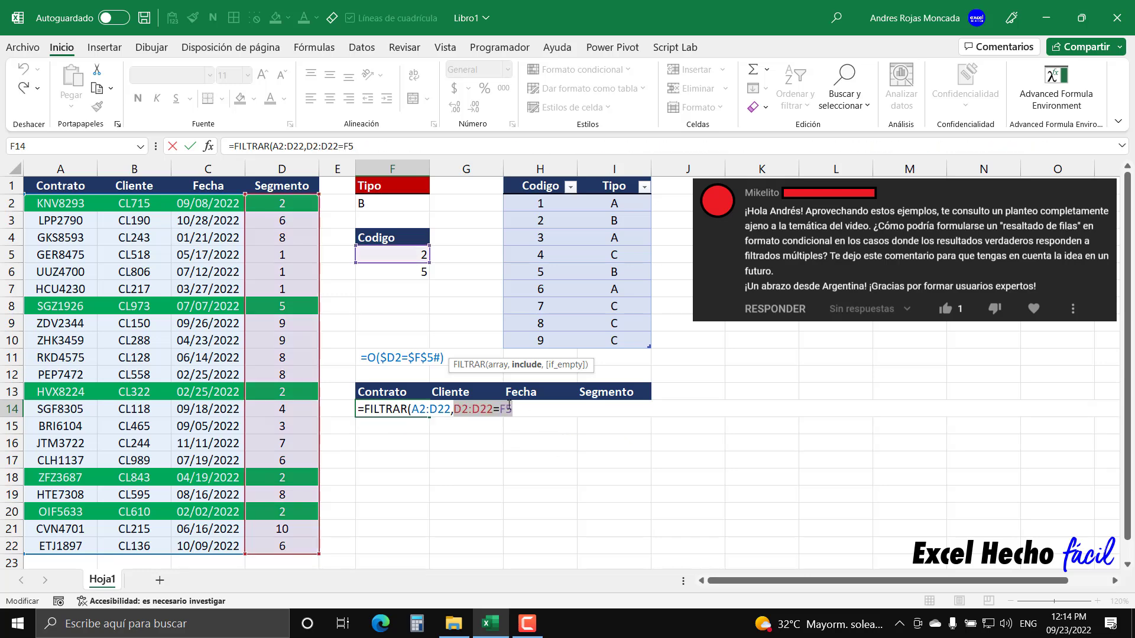
# Step: Switch the condition to D2:D22=F6 and preview its results
pyautogui.click(413, 275)
pyautogui.moveTo(454, 409); pyautogui.dragTo(512, 409)
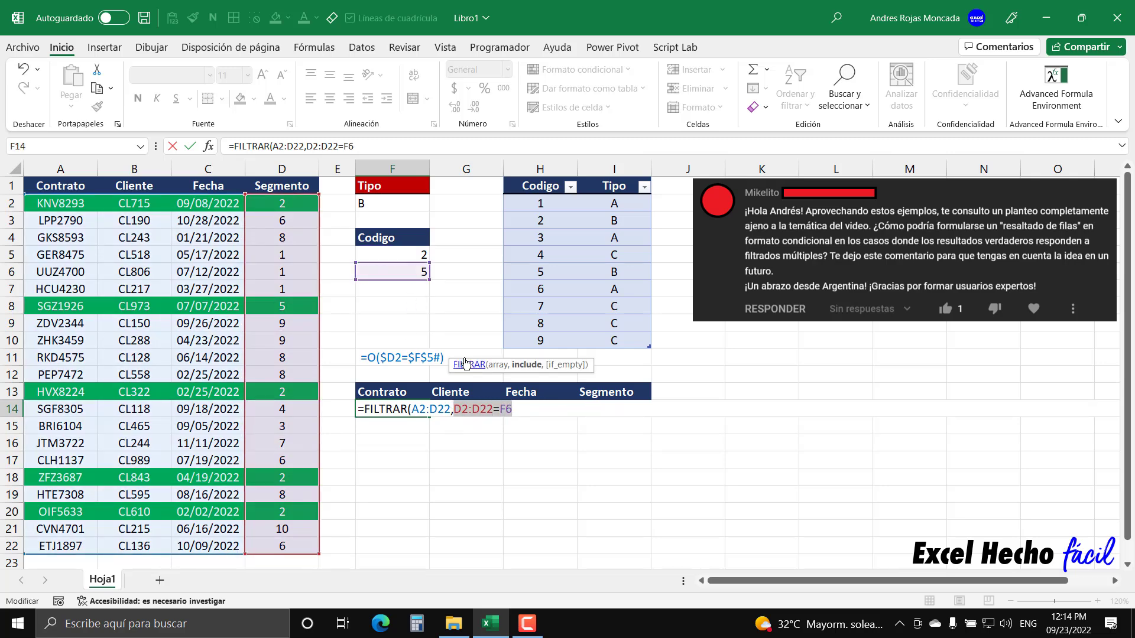
pyautogui.press('F9')
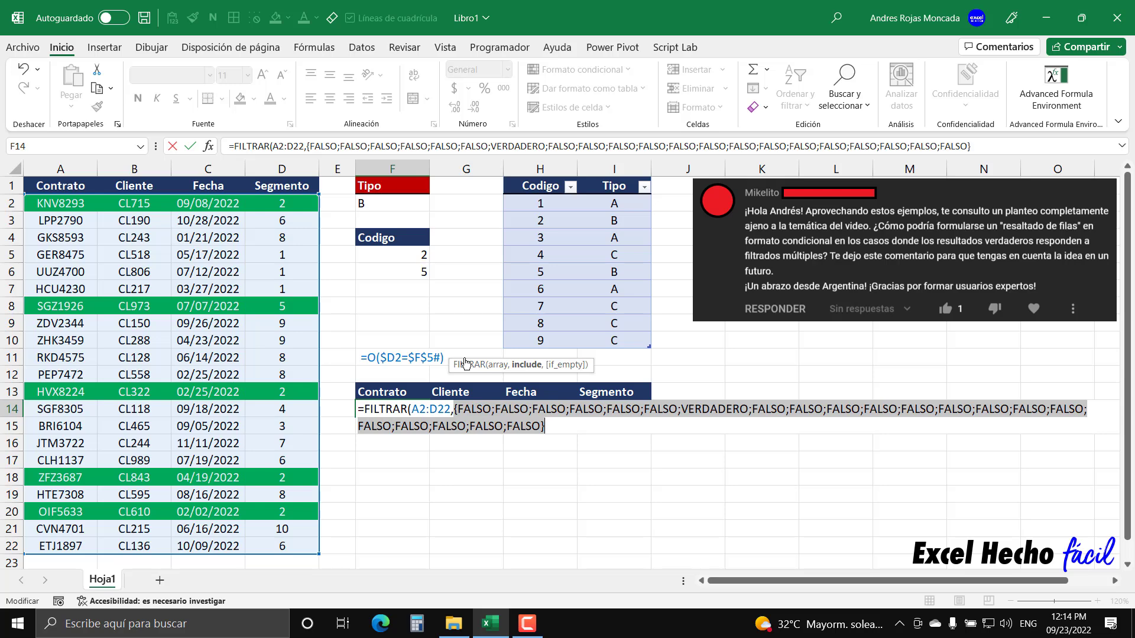
pyautogui.hotkey('ctrl', 'z')
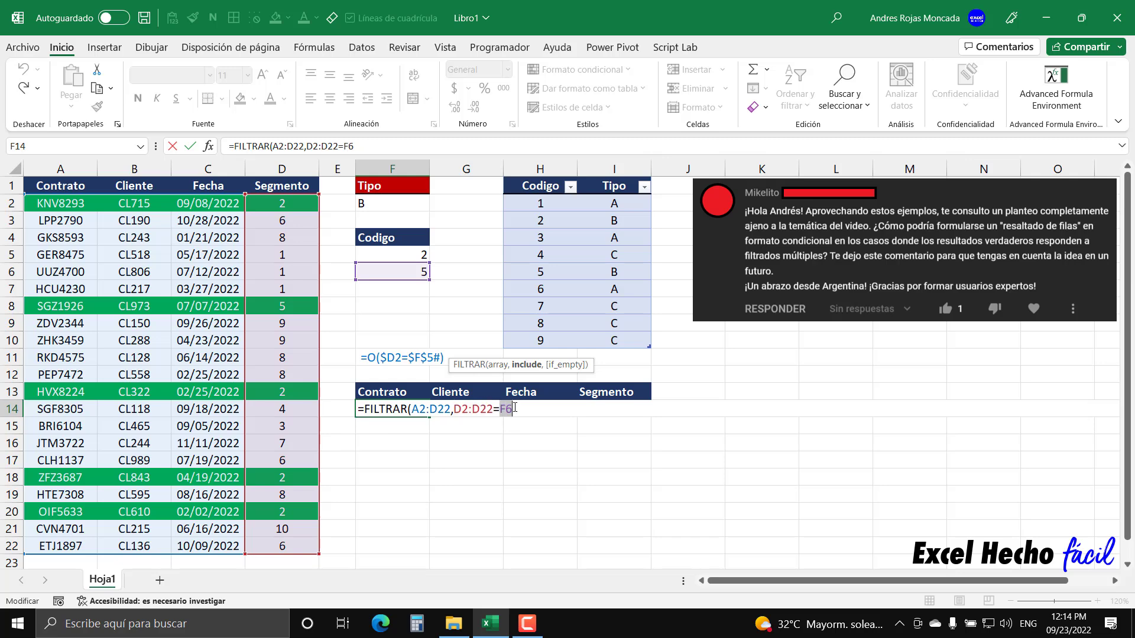
# Step: Change the condition to D2:D22=F5#, preview it, and select it for replacement
pyautogui.click(422, 255)
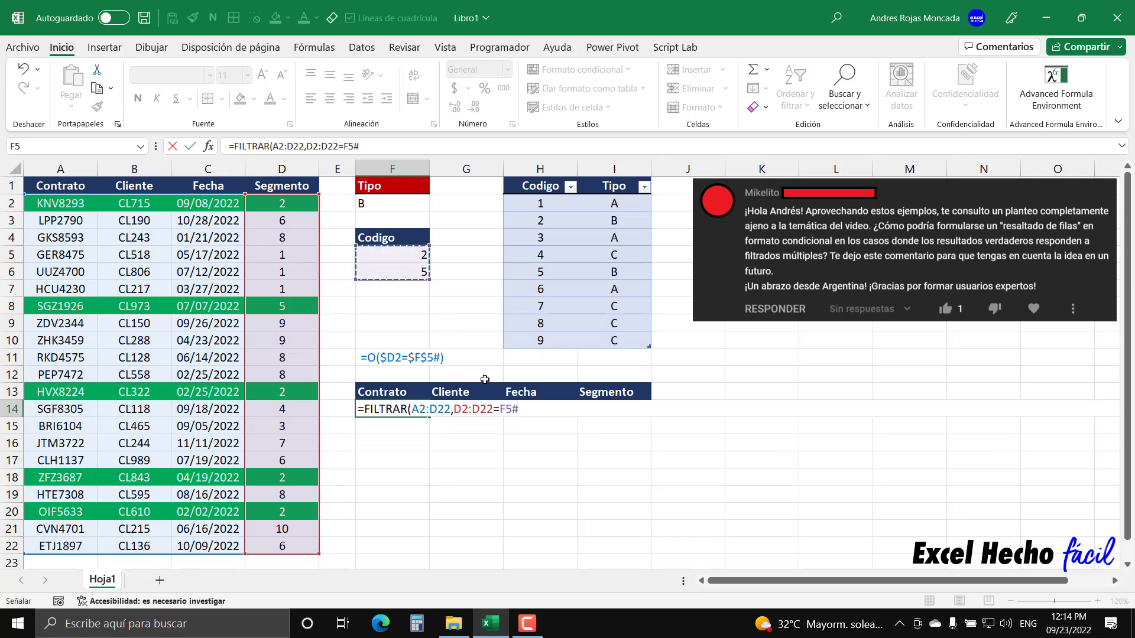
pyautogui.moveTo(500, 409); pyautogui.dragTo(519, 409)
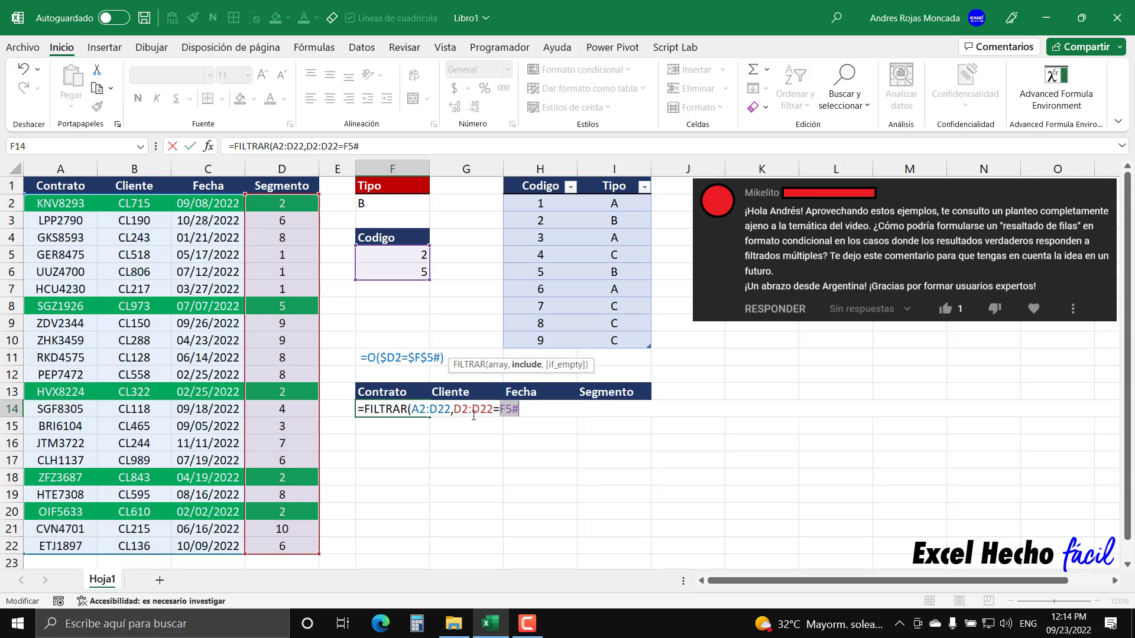
pyautogui.keyDown('shift'); pyautogui.click(454, 409); pyautogui.keyUp('shift')
pyautogui.press('F9')
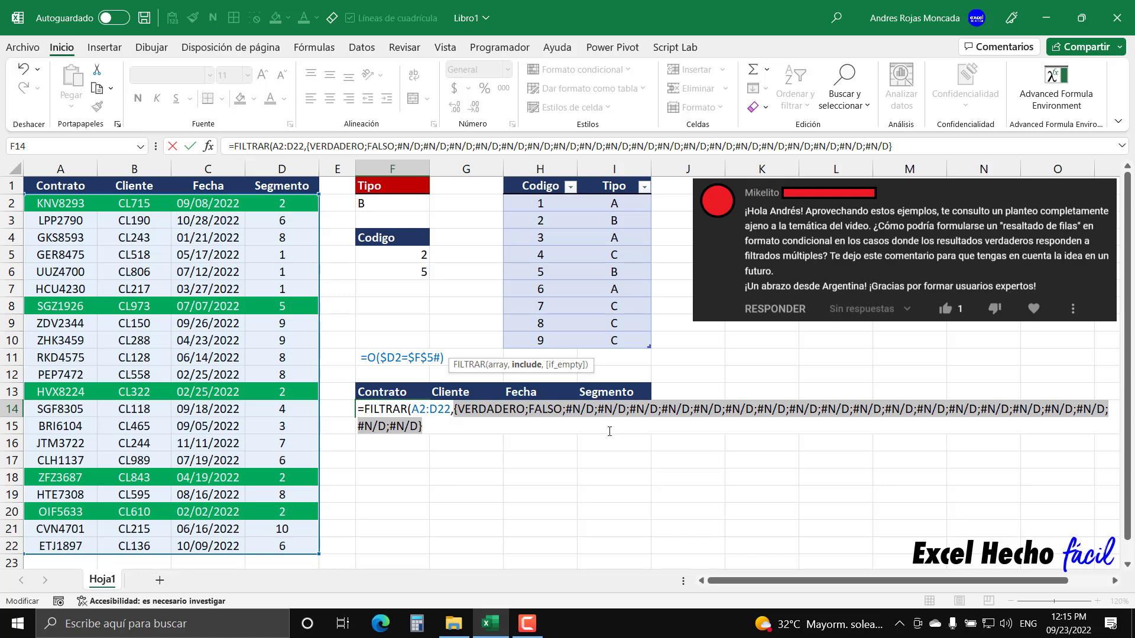
pyautogui.hotkey('ctrl', 'z')
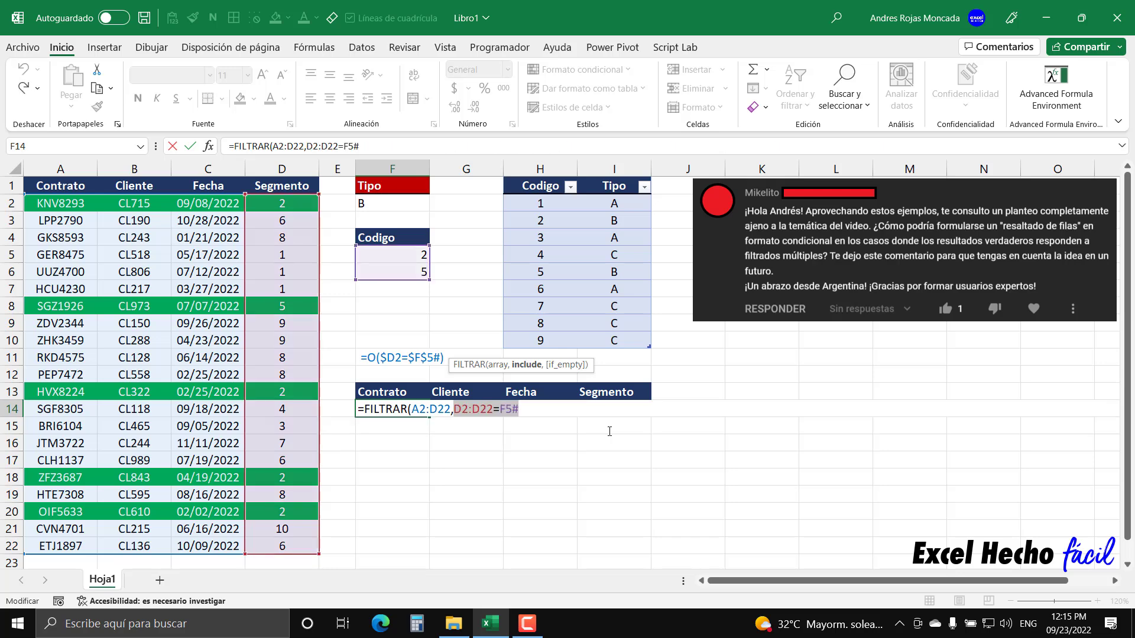
pyautogui.moveTo(536, 407); pyautogui.dragTo(454, 409)
# Step: Replace the condition with COINCIDIR(D2,F5#,0)
pyautogui.write('coi')
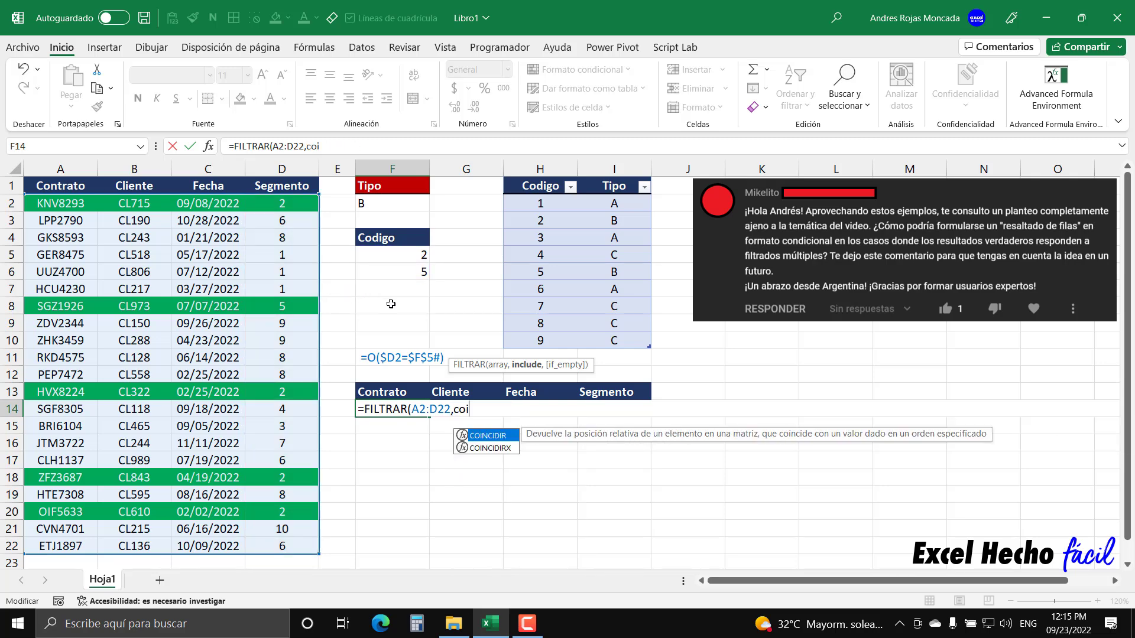
pyautogui.press('Tab')
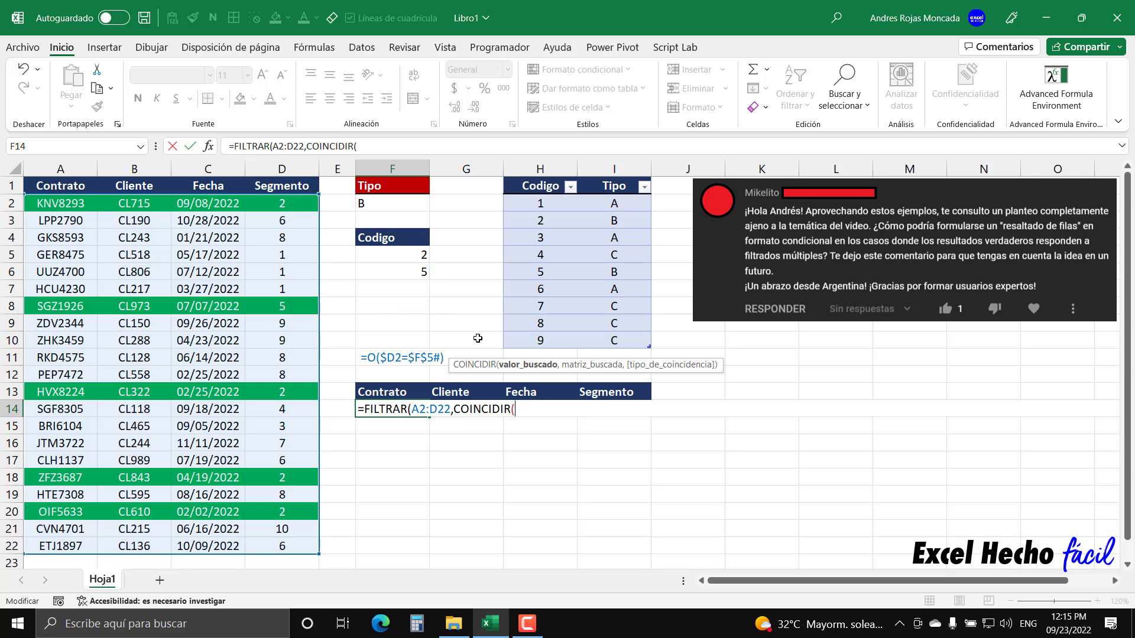
pyautogui.press('BackSpace')
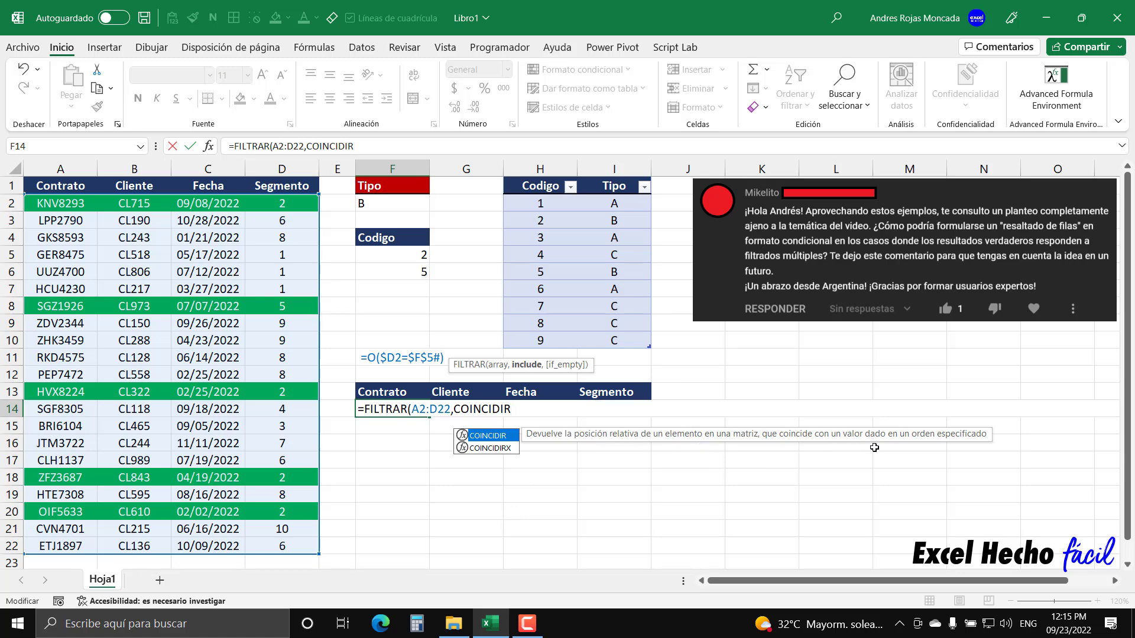
pyautogui.write('(')
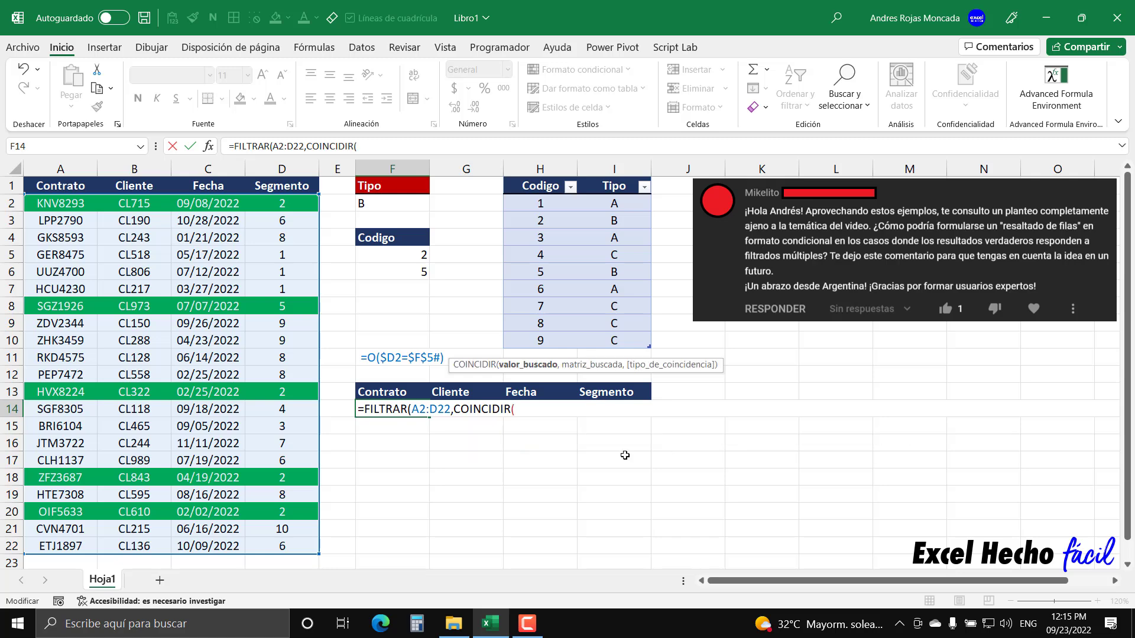
pyautogui.click(300, 206)
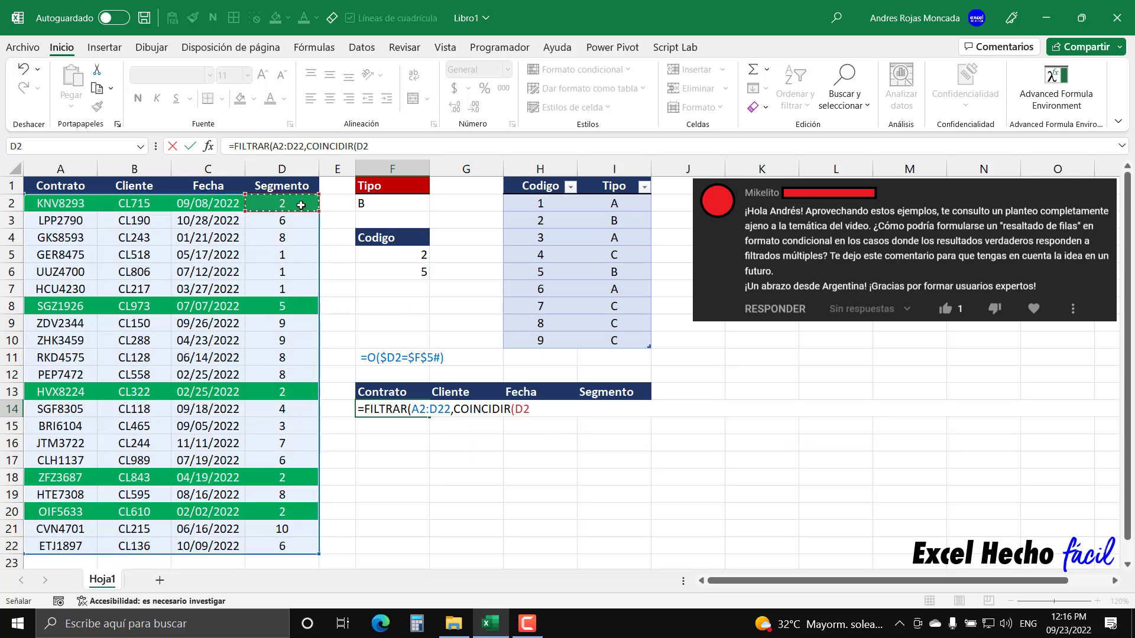
pyautogui.write(',')
pyautogui.click(421, 254)
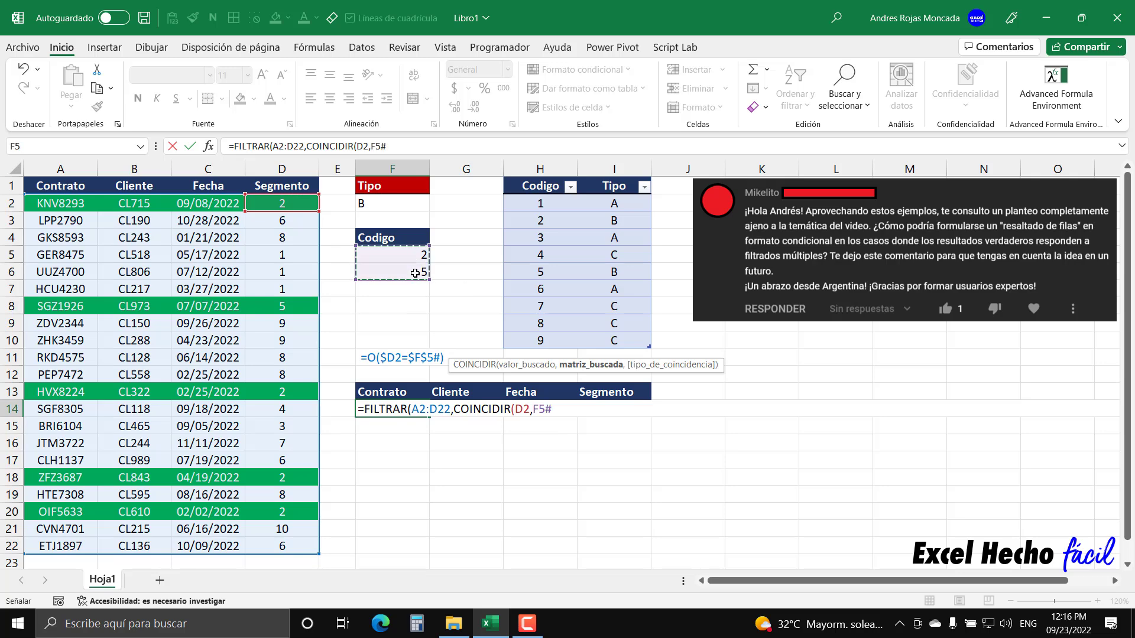
pyautogui.write(',')
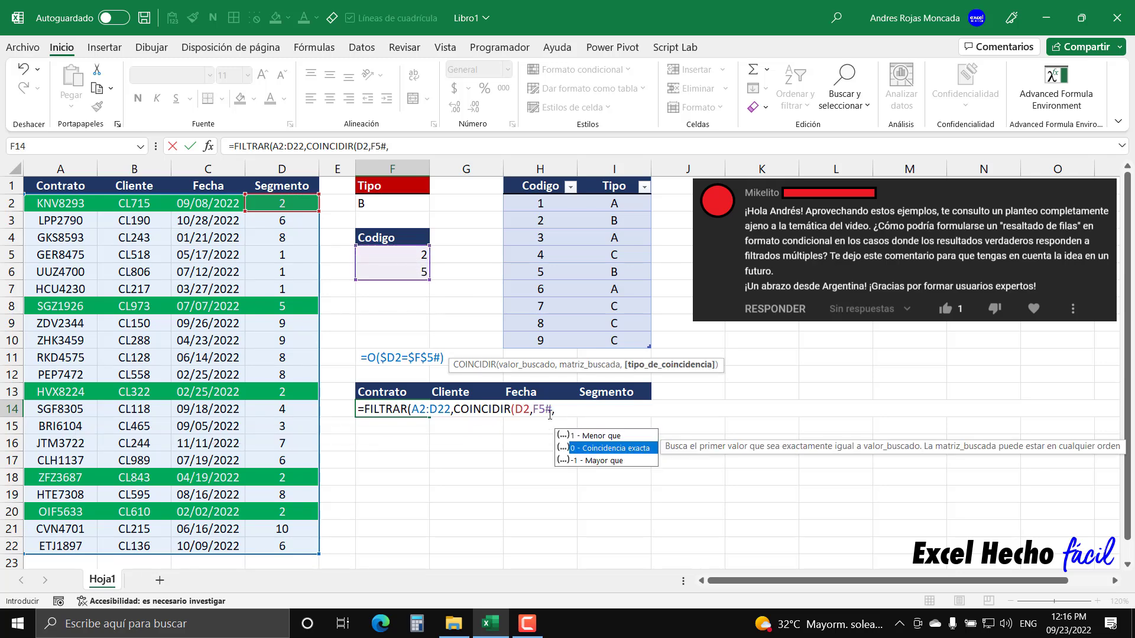
pyautogui.write('0)')
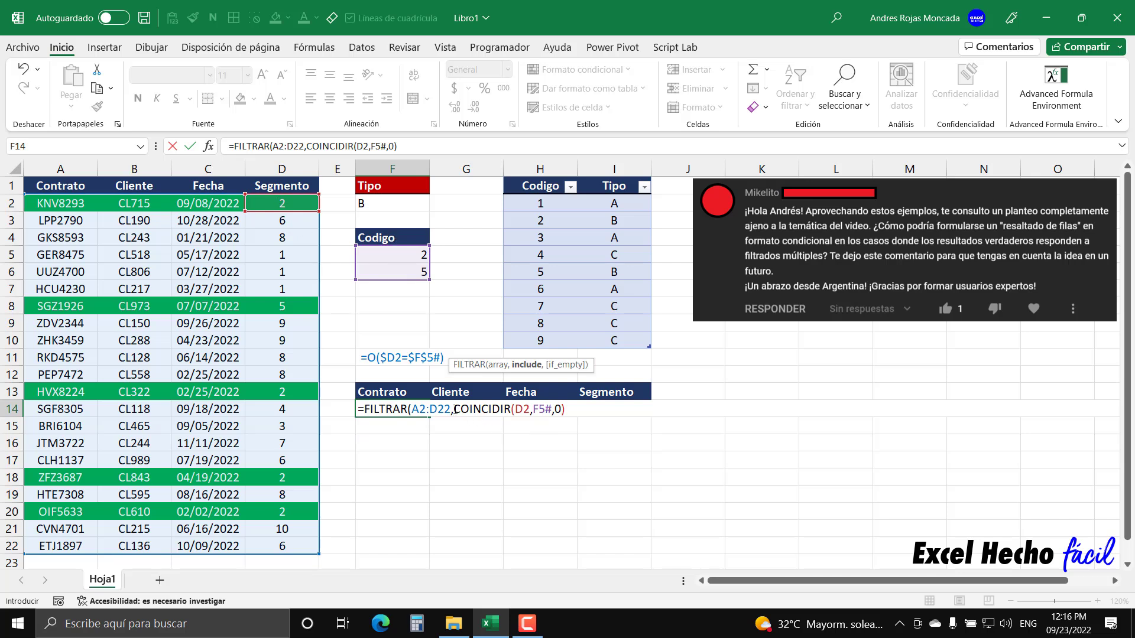
# Step: Test overwriting the COINCIDIR part, undo it, then delete its arguments
pyautogui.moveTo(455, 409); pyautogui.dragTo(568, 410)
pyautogui.write('1')
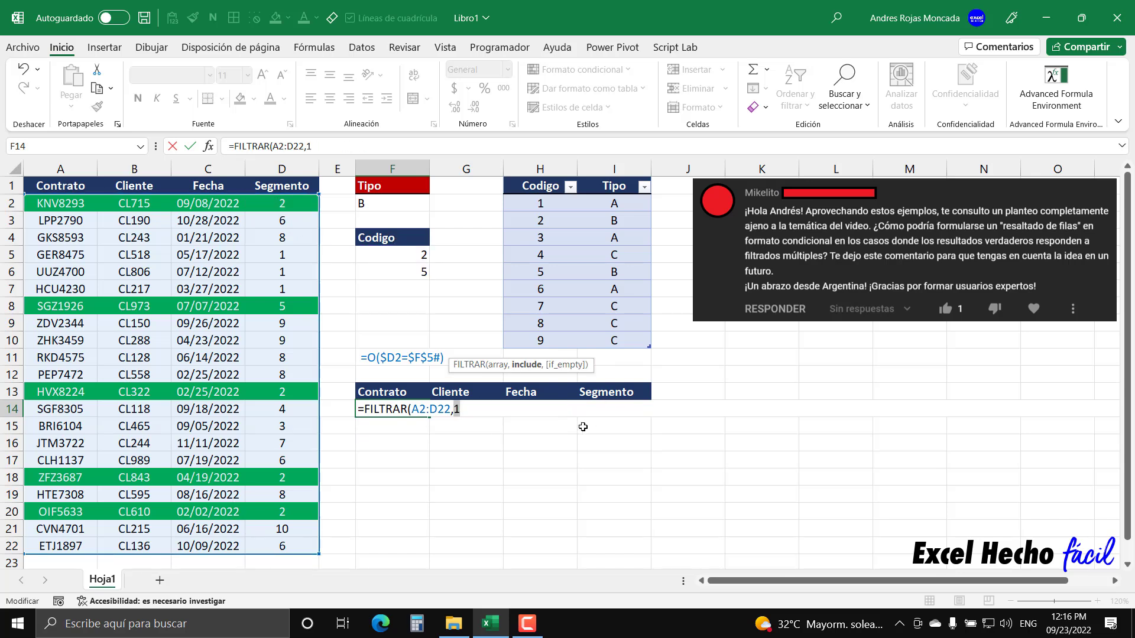
pyautogui.hotkey('ctrl', 'z')
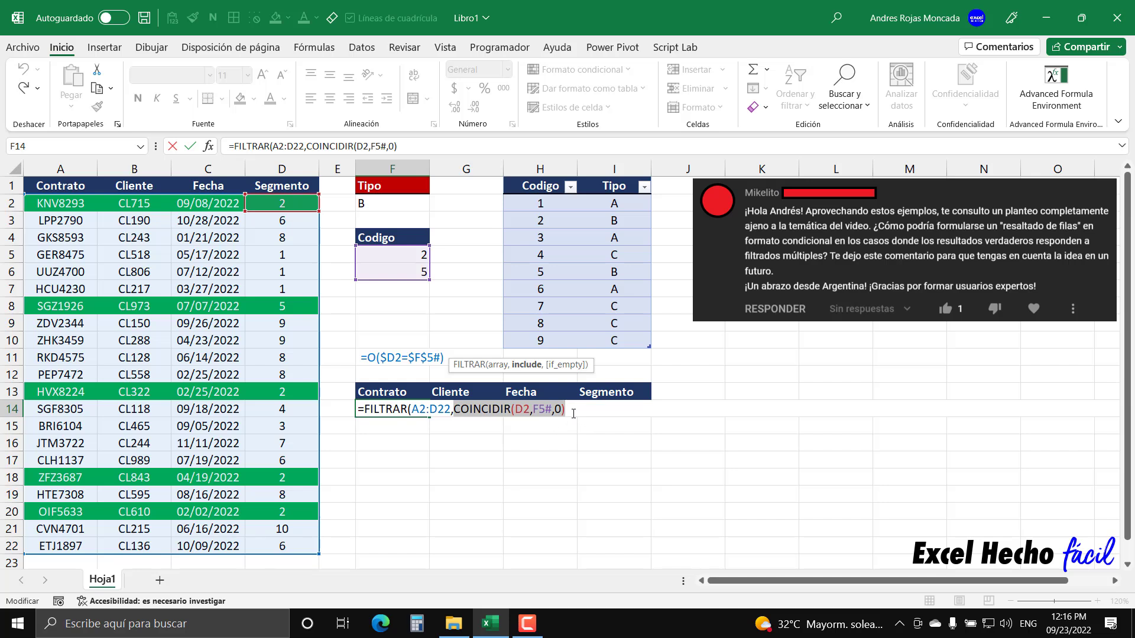
pyautogui.moveTo(566, 409); pyautogui.dragTo(516, 409)
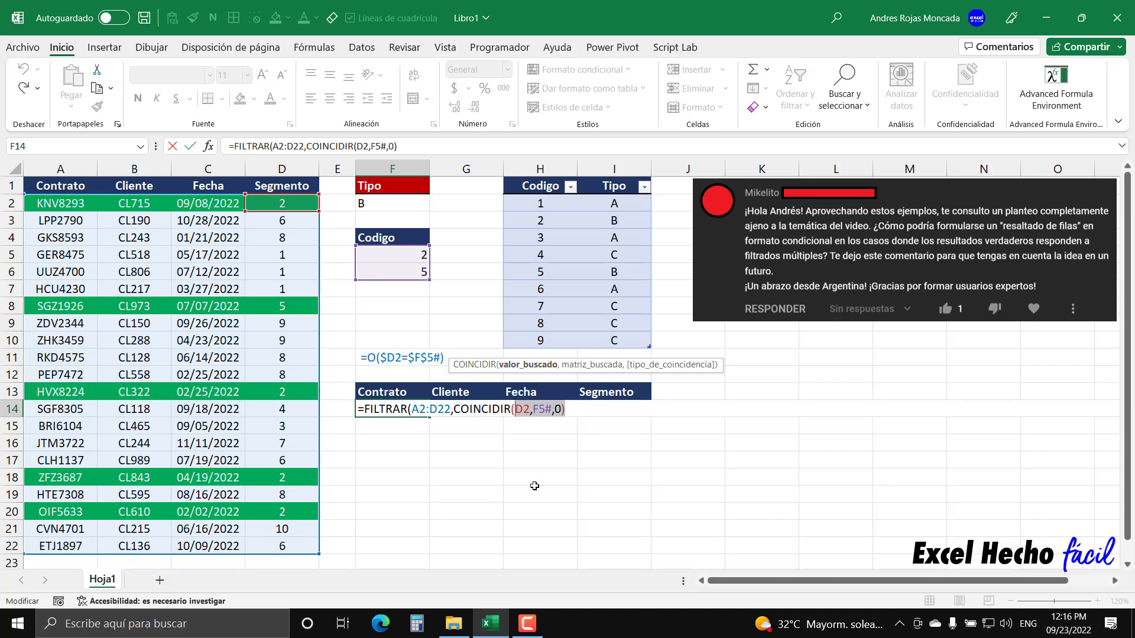
pyautogui.press('BackSpace')
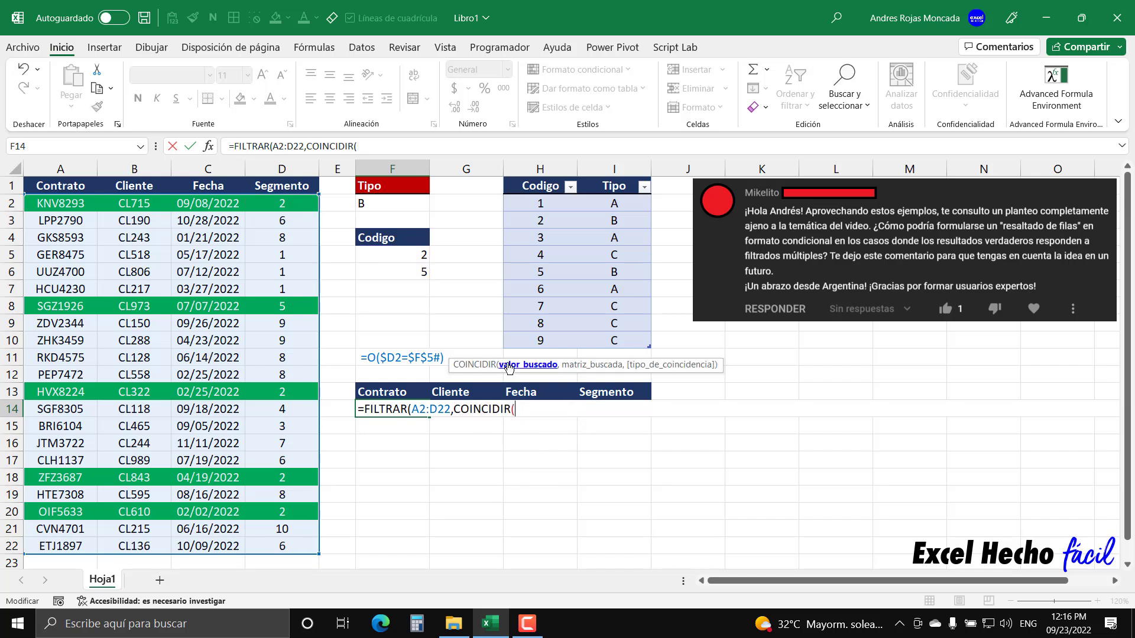
# Step: Complete COINCIDIR(F5#,D2:D22,0) and preview it with F9, giving {1;7}
pyautogui.click(423, 256)
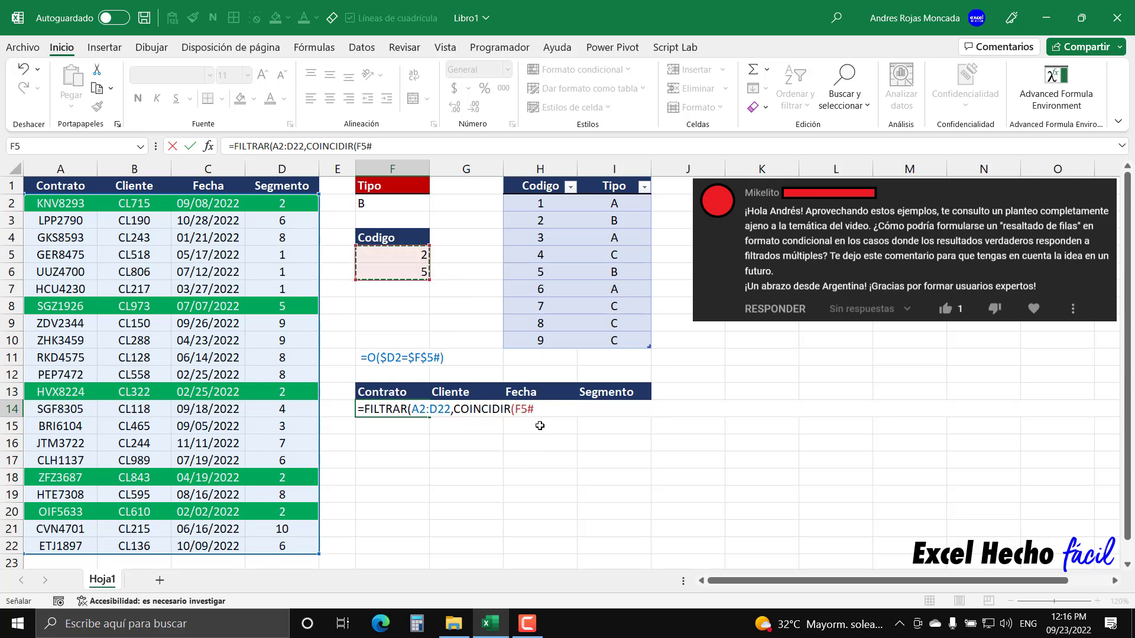
pyautogui.press('F2')
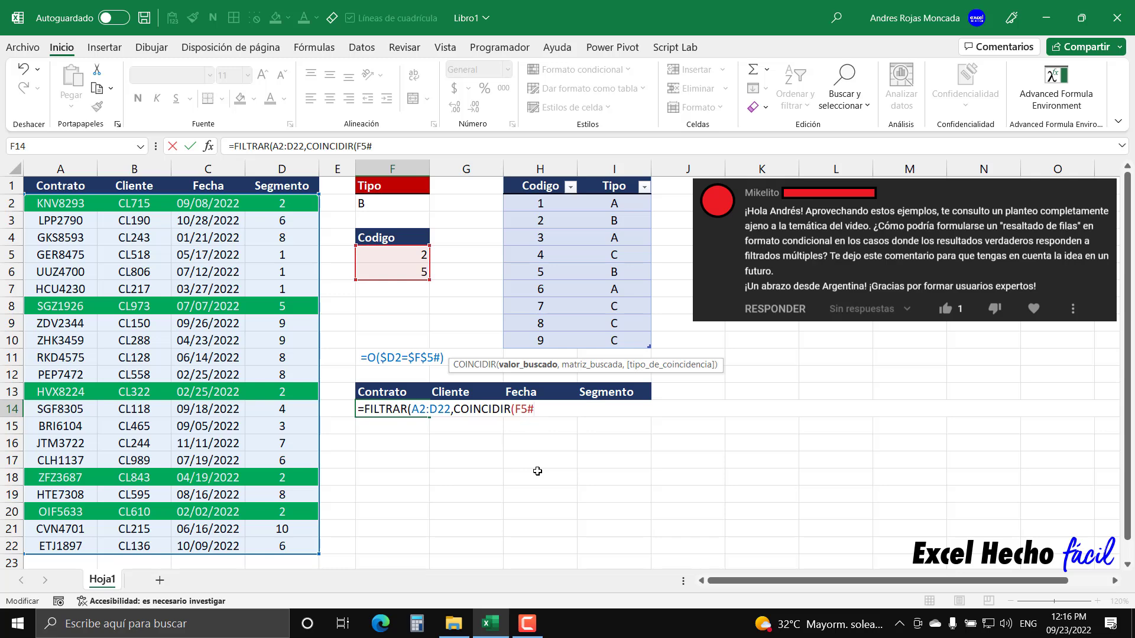
pyautogui.write(',')
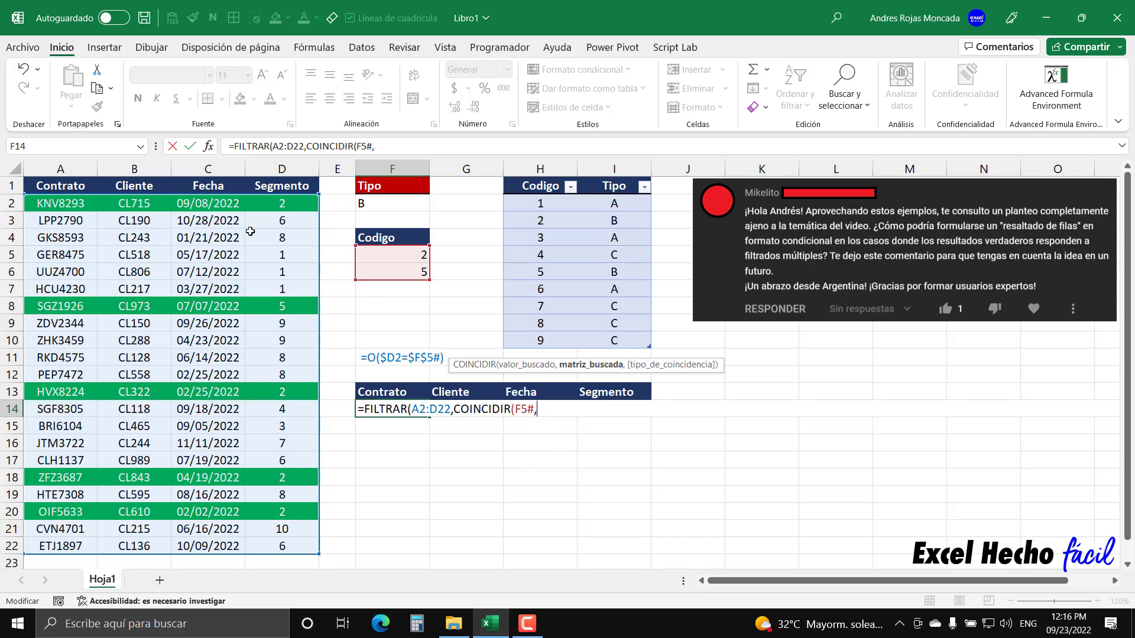
pyautogui.moveTo(278, 203); pyautogui.dragTo(296, 546)
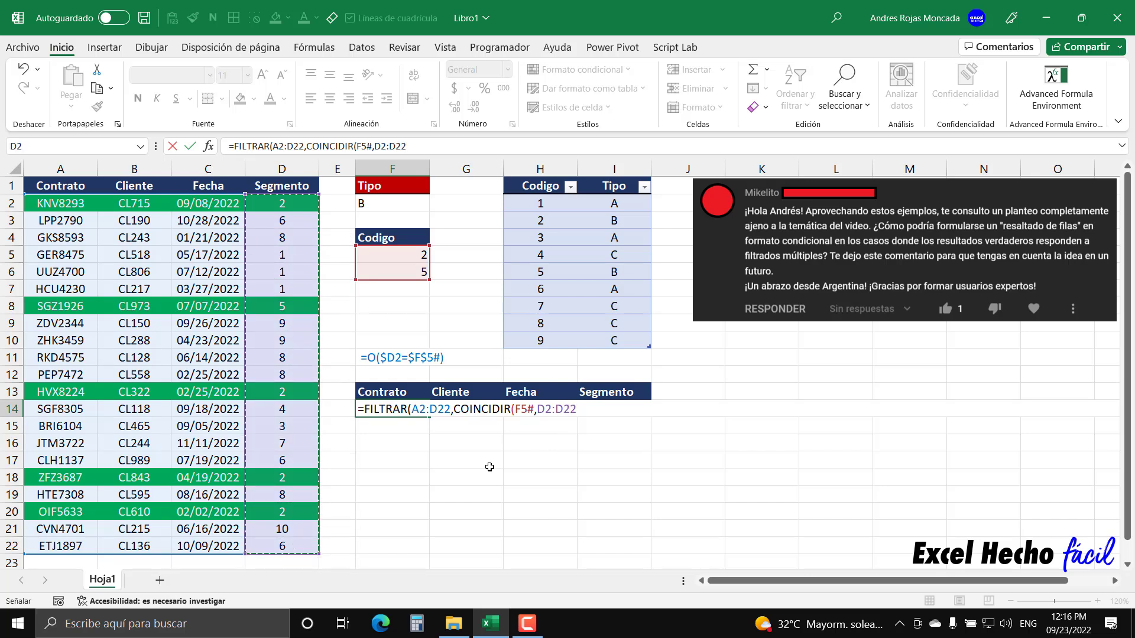
pyautogui.click(513, 409)
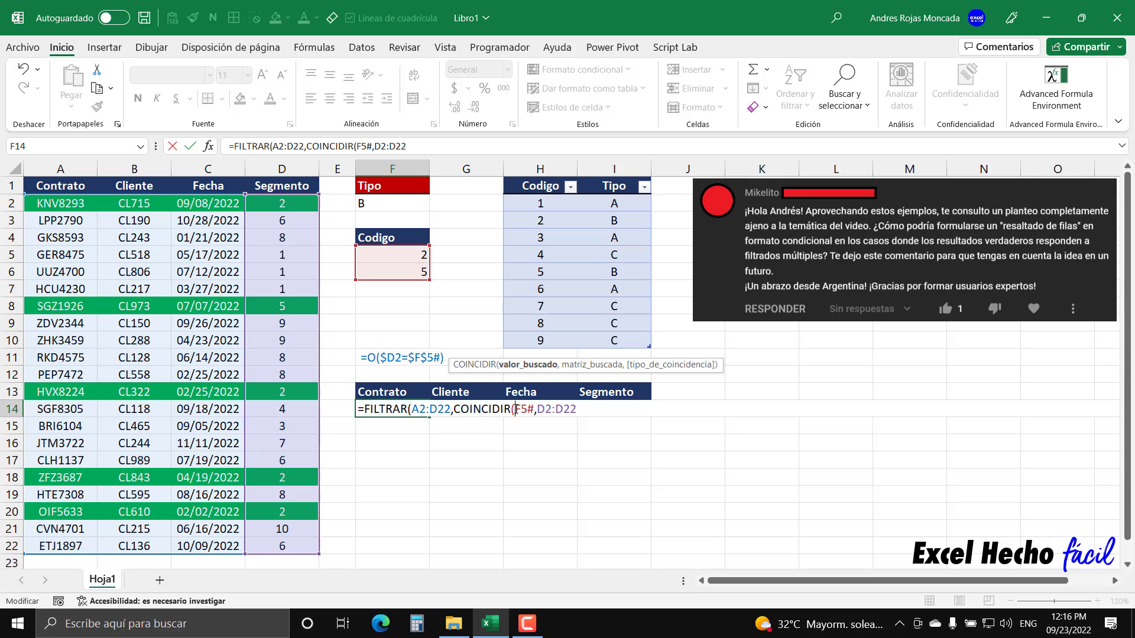
pyautogui.click(578, 366)
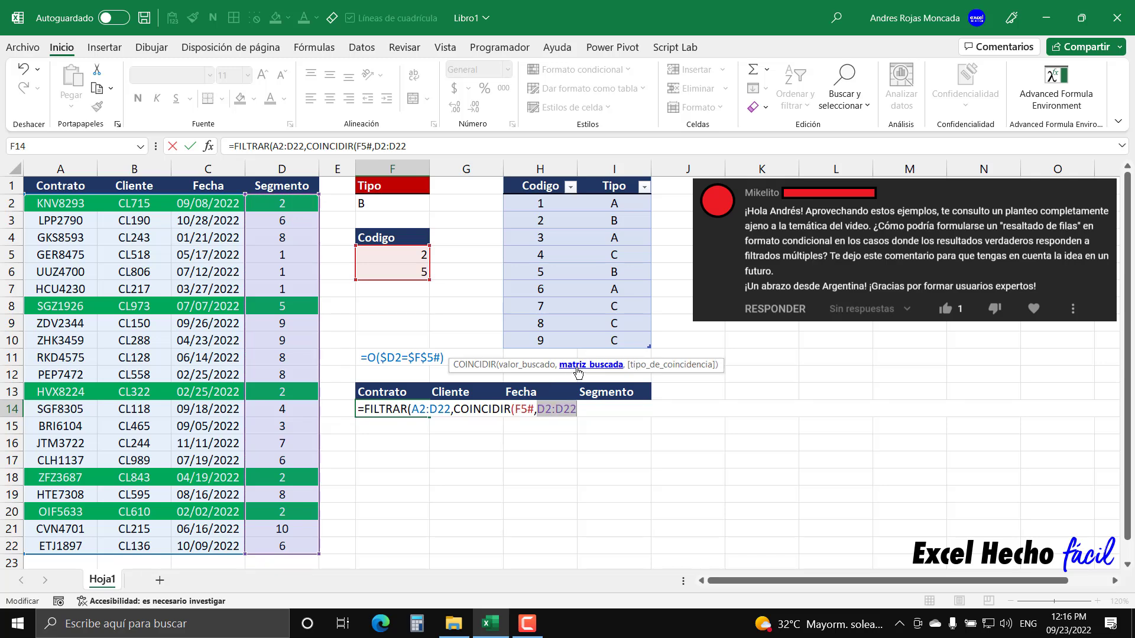
pyautogui.click(531, 367)
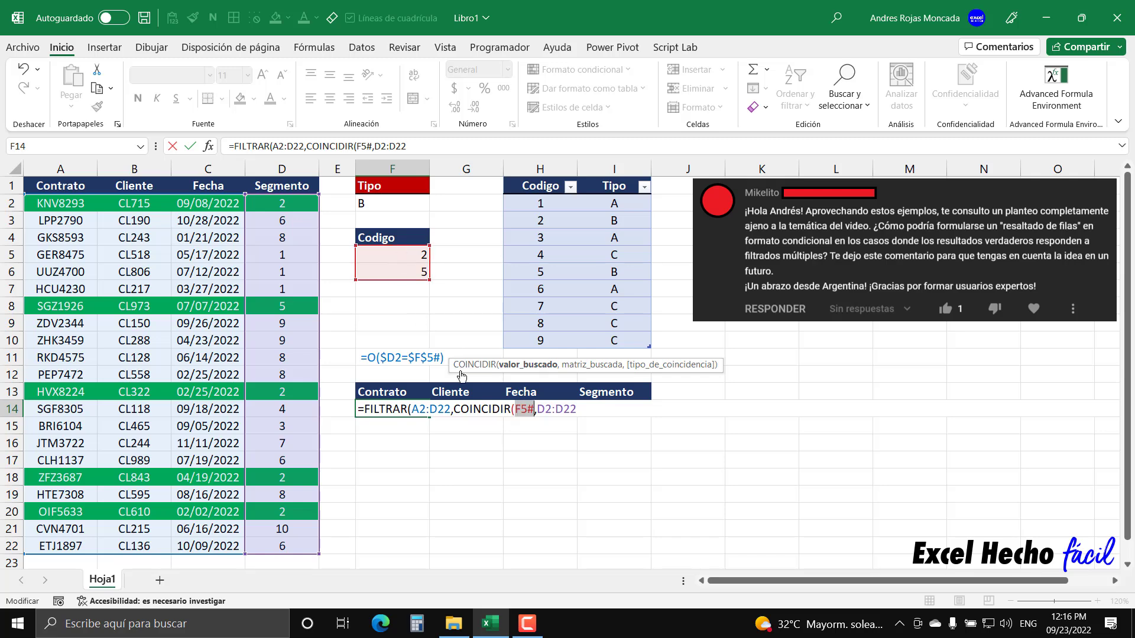
pyautogui.click(592, 365)
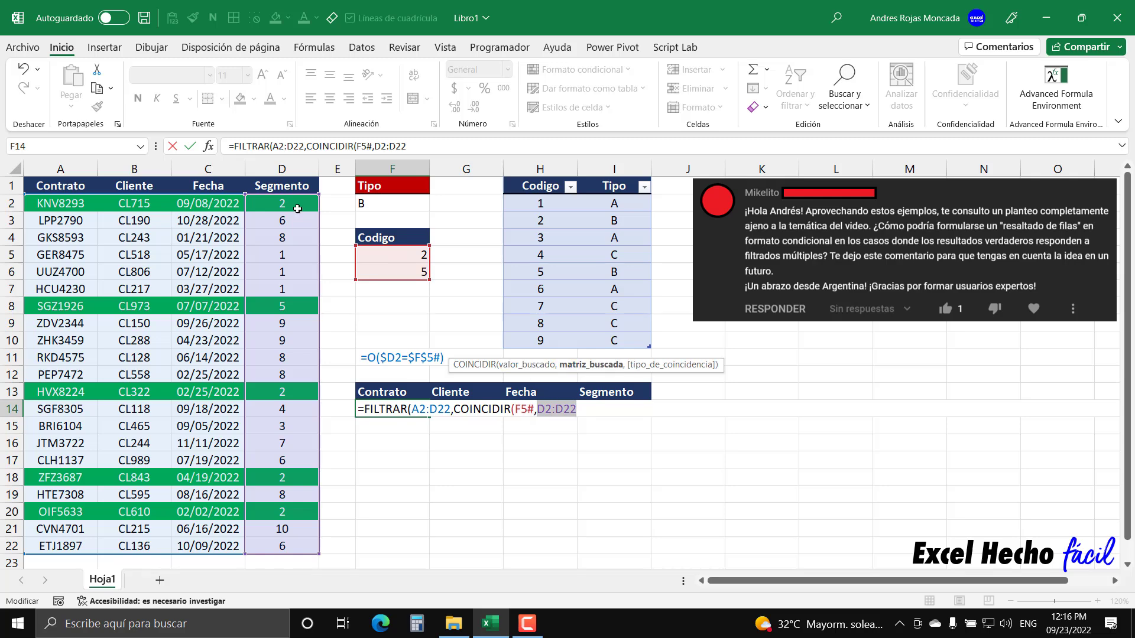
pyautogui.click(592, 406)
pyautogui.write(',')
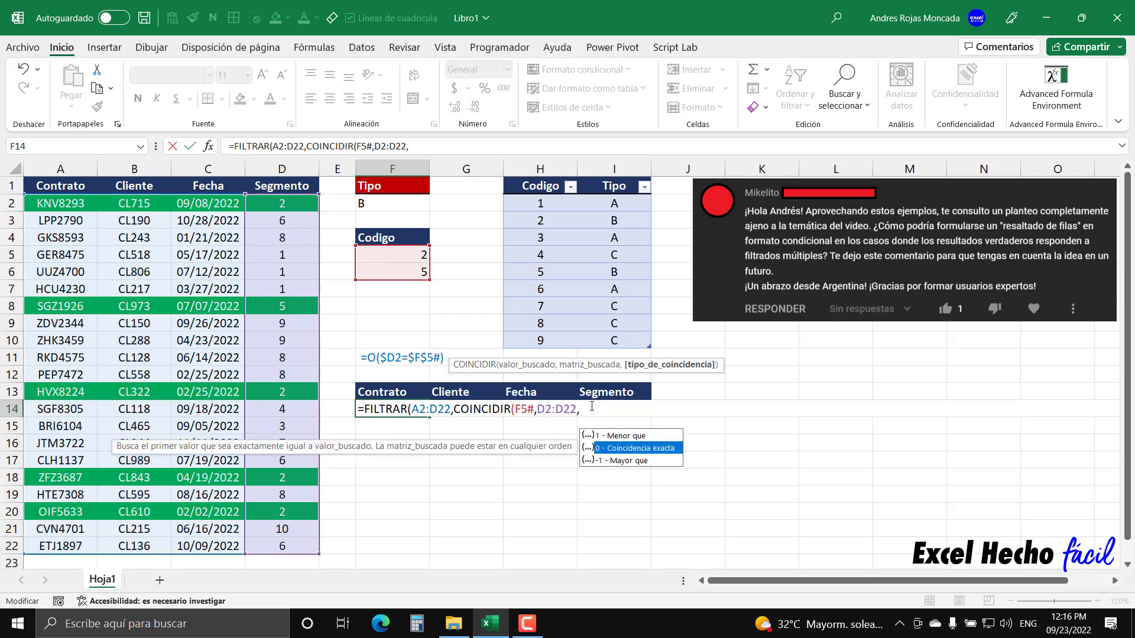
pyautogui.write('0)')
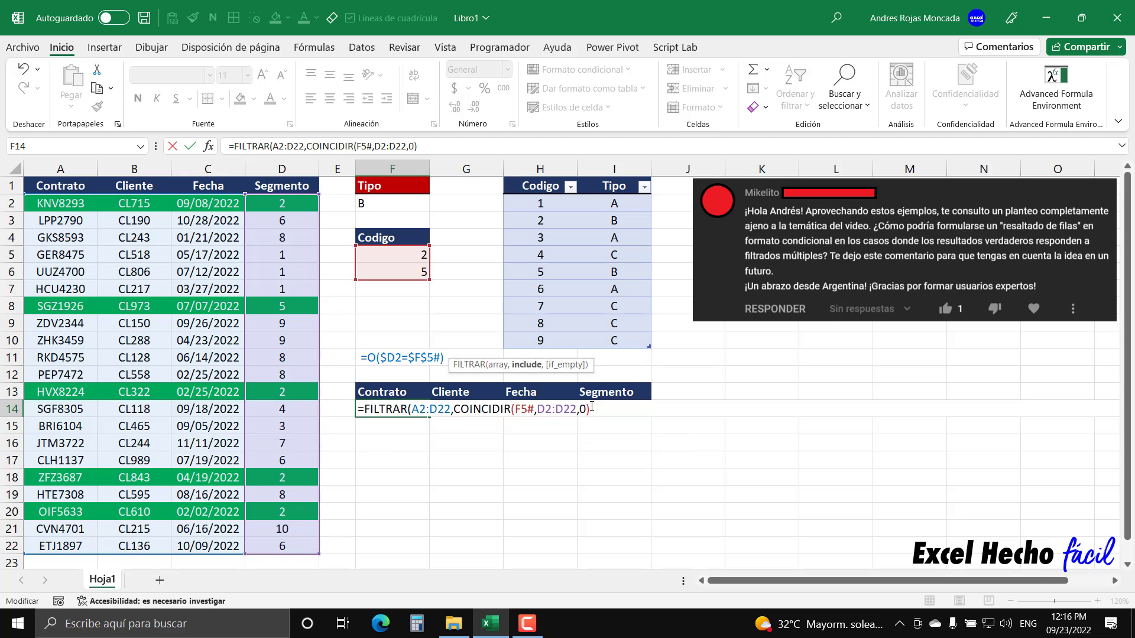
pyautogui.moveTo(453, 409); pyautogui.dragTo(611, 404)
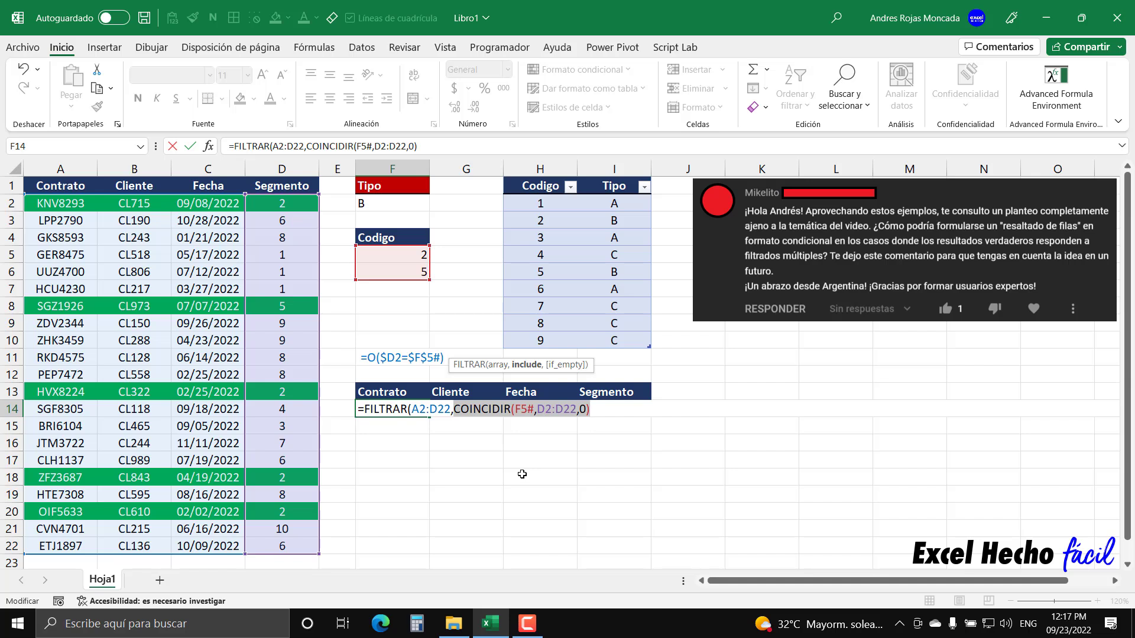
pyautogui.press('F9')
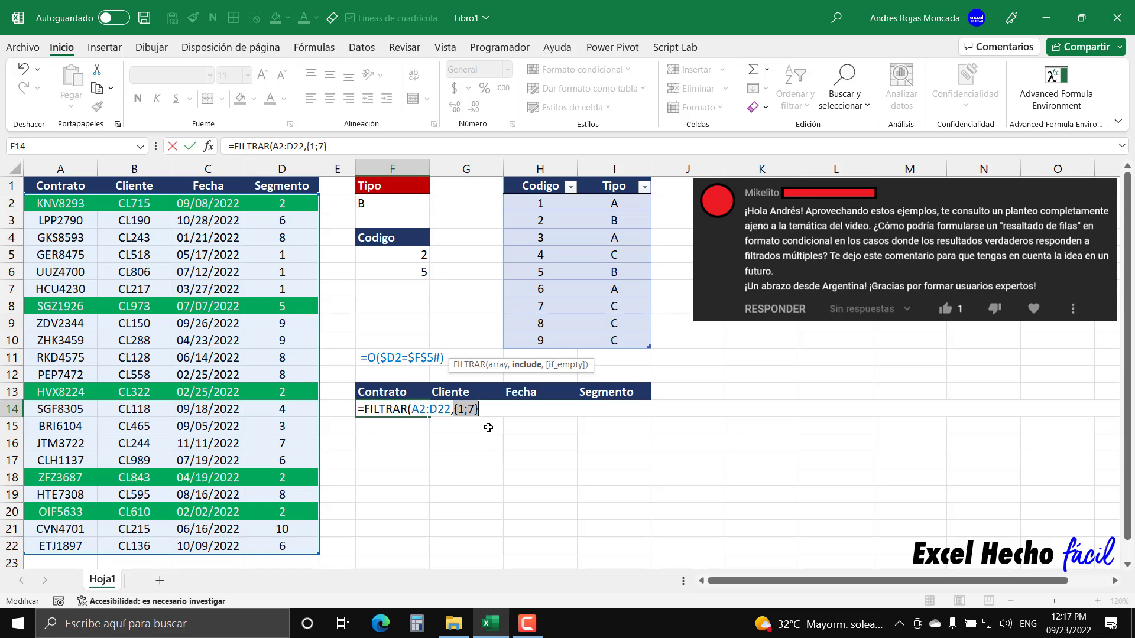
# Step: Restore the COINCIDIR text and delete its arguments
pyautogui.hotkey('ctrl', 'z')
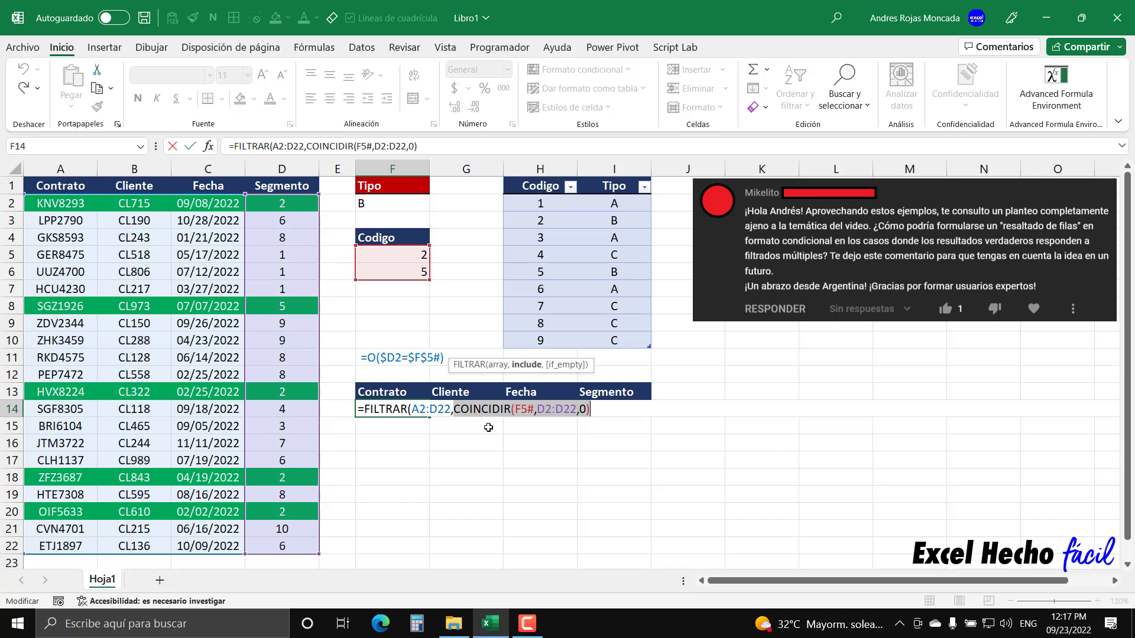
pyautogui.moveTo(591, 409); pyautogui.dragTo(519, 411)
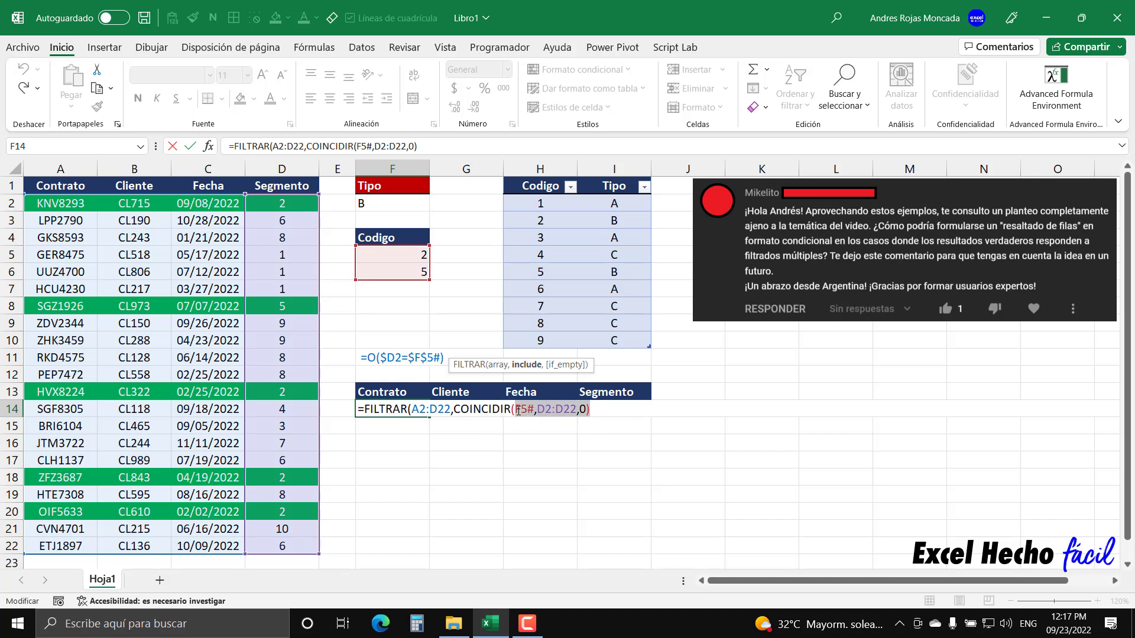
pyautogui.press('BackSpace')
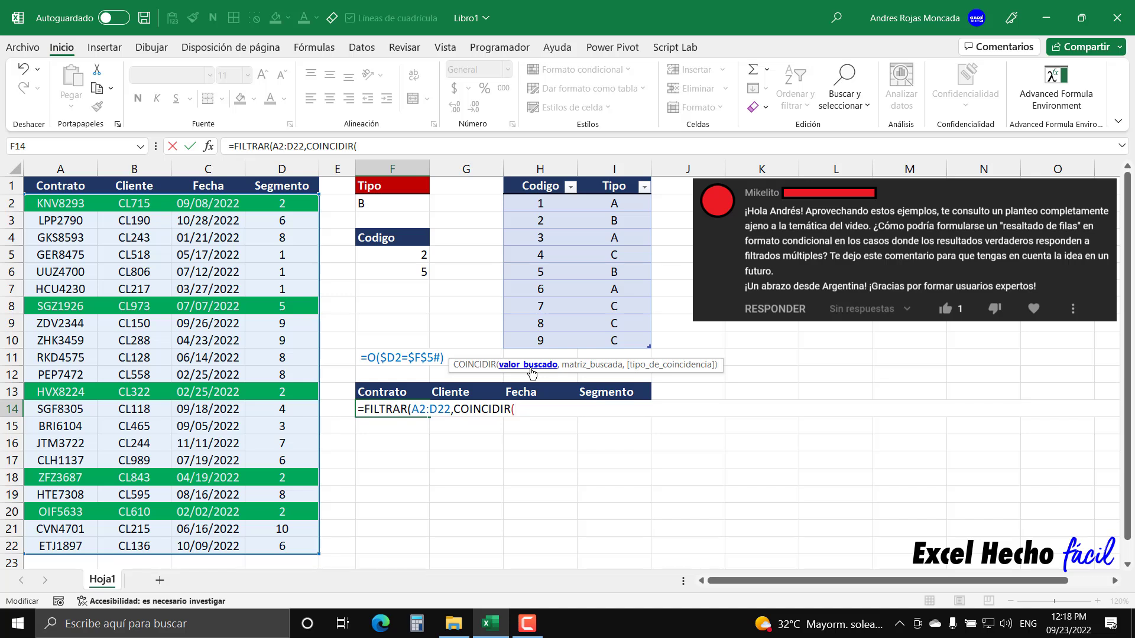
# Step: Set COINCIDIR's lookup value to the Segmento cells D4:D6
pyautogui.click(290, 208)
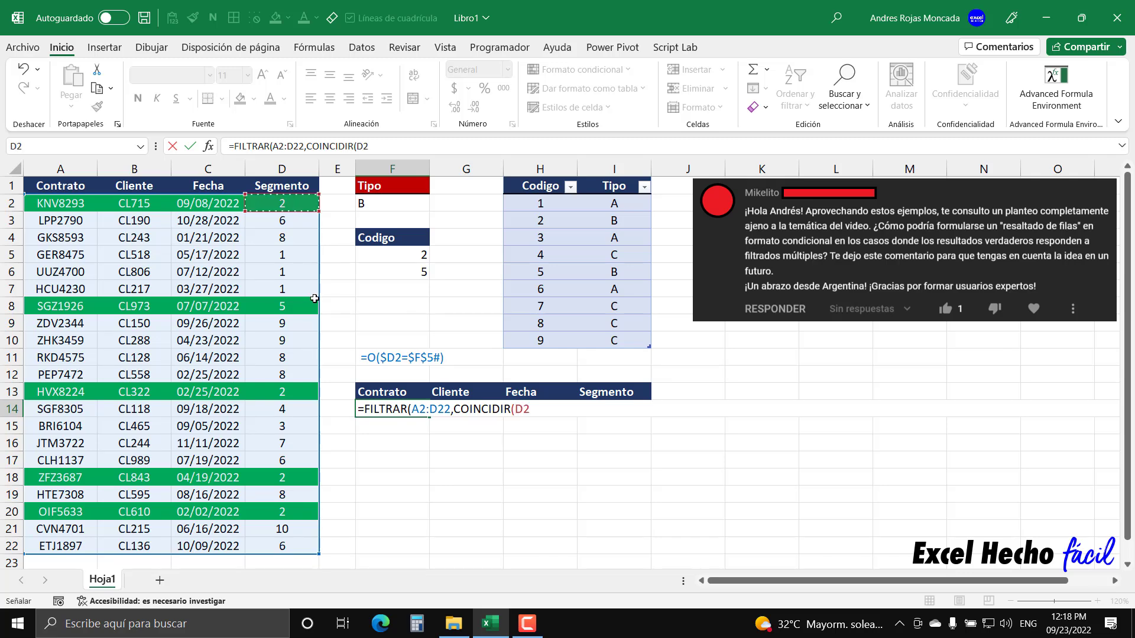
pyautogui.click(289, 237)
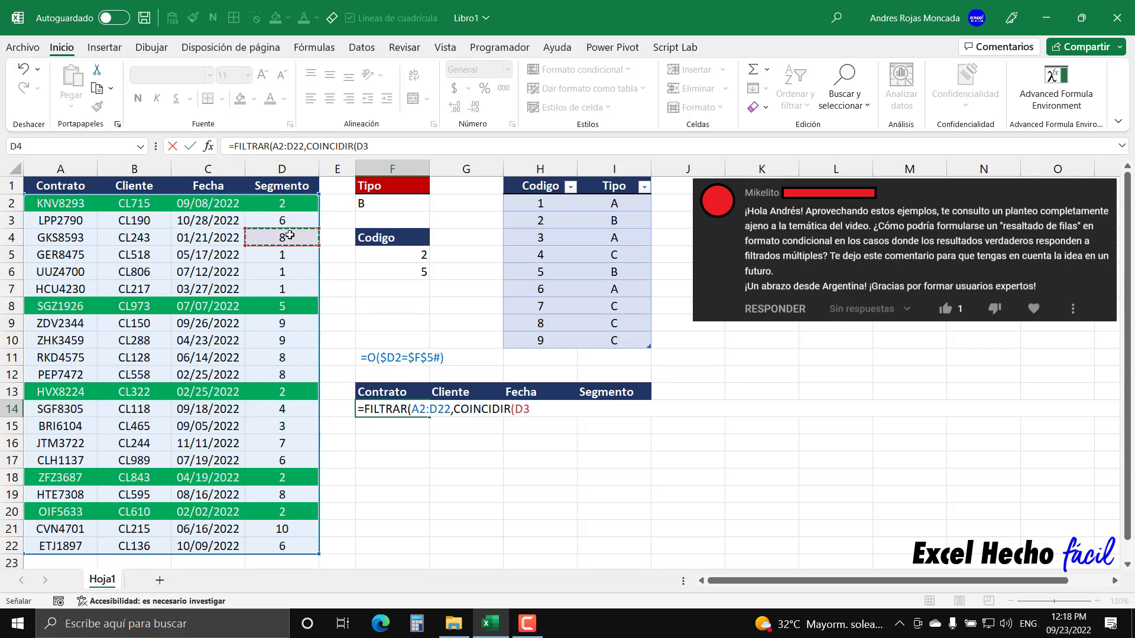
pyautogui.click(288, 207)
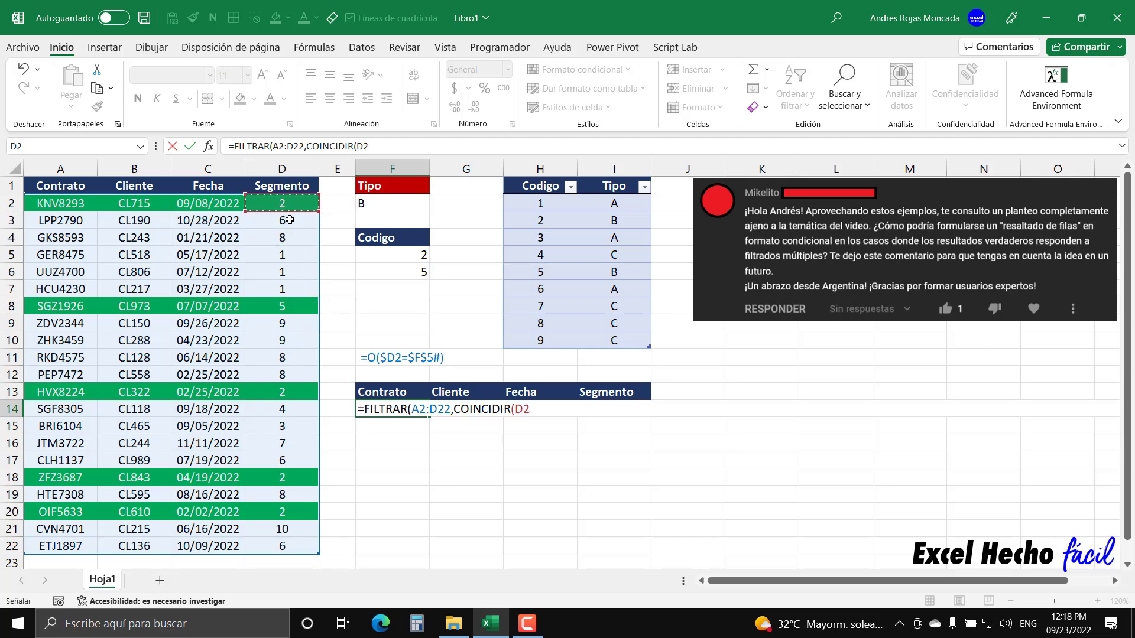
pyautogui.click(289, 219)
pyautogui.click(290, 236)
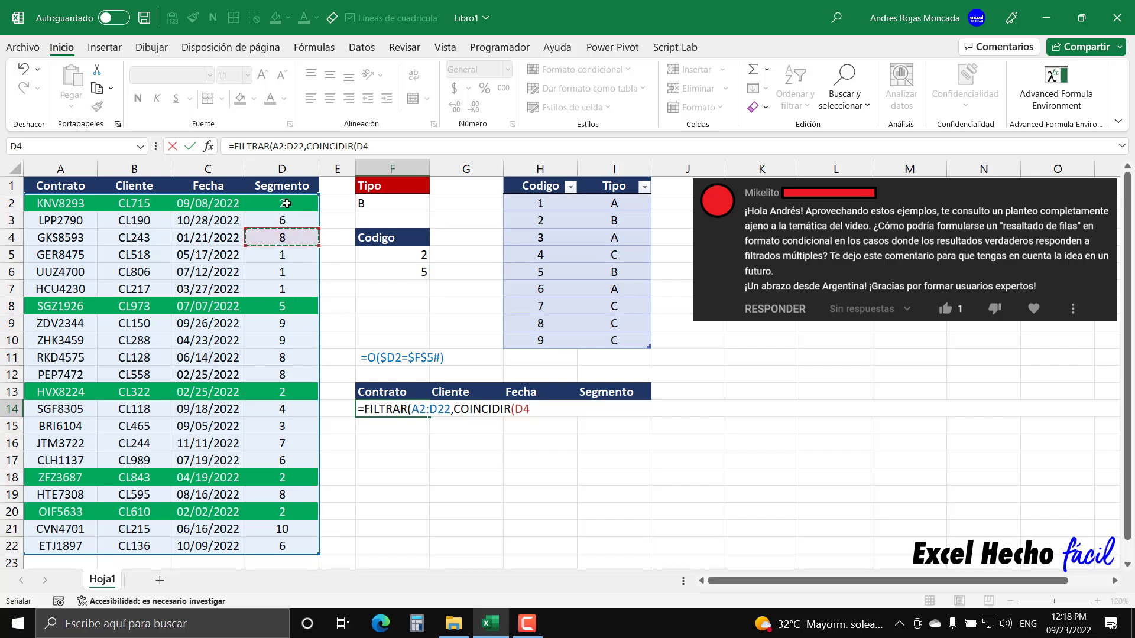
pyautogui.moveTo(288, 207); pyautogui.dragTo(293, 278)
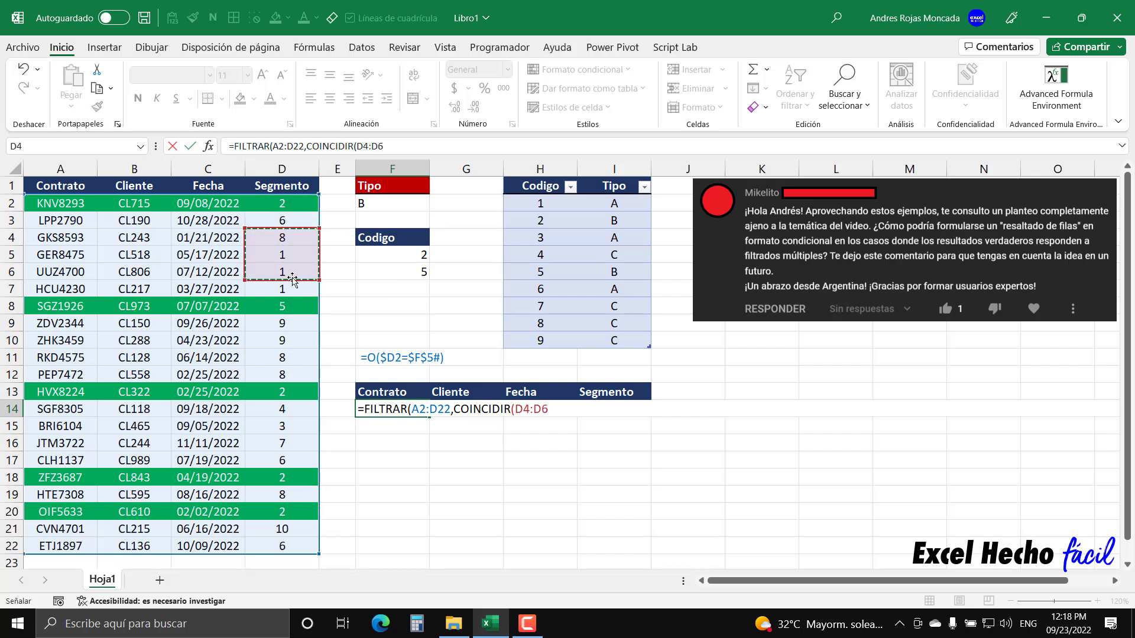
pyautogui.moveTo(514, 409); pyautogui.dragTo(551, 409)
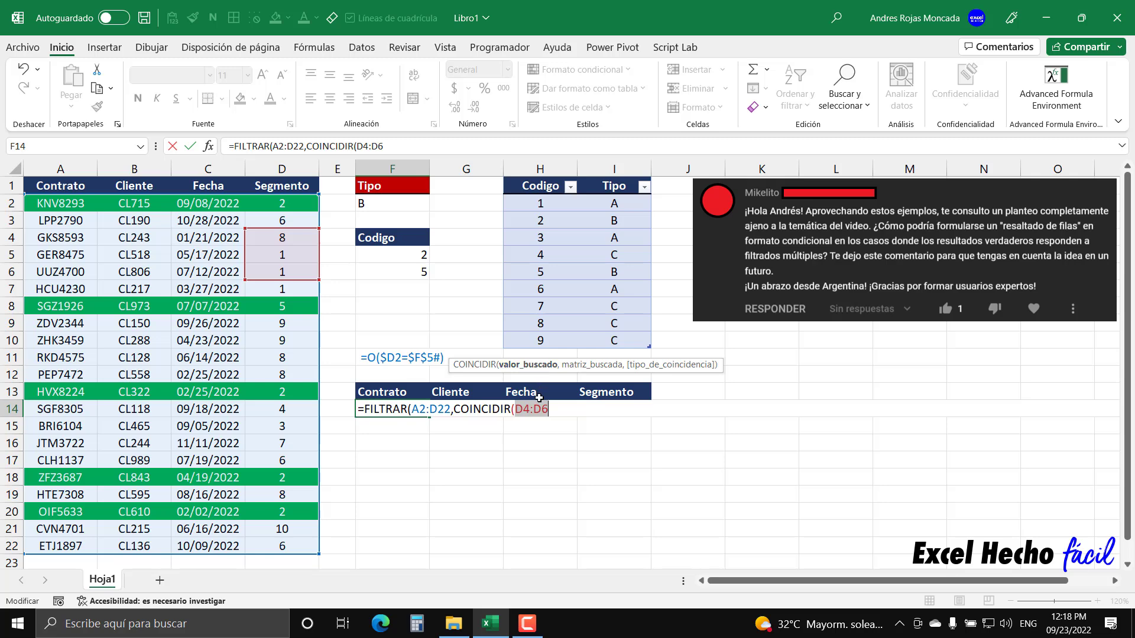
# Step: Enter COINCIDIR(D2:D22,F5#,0) as the include argument and select it for evaluation
pyautogui.moveTo(287, 206); pyautogui.dragTo(305, 547)
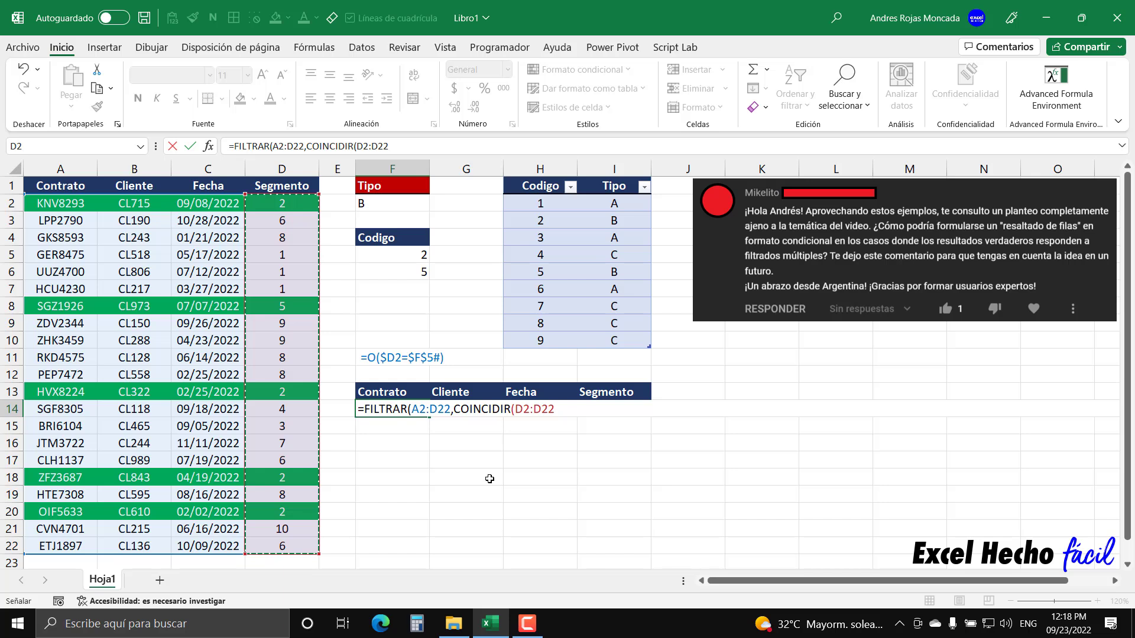
pyautogui.press('F2')
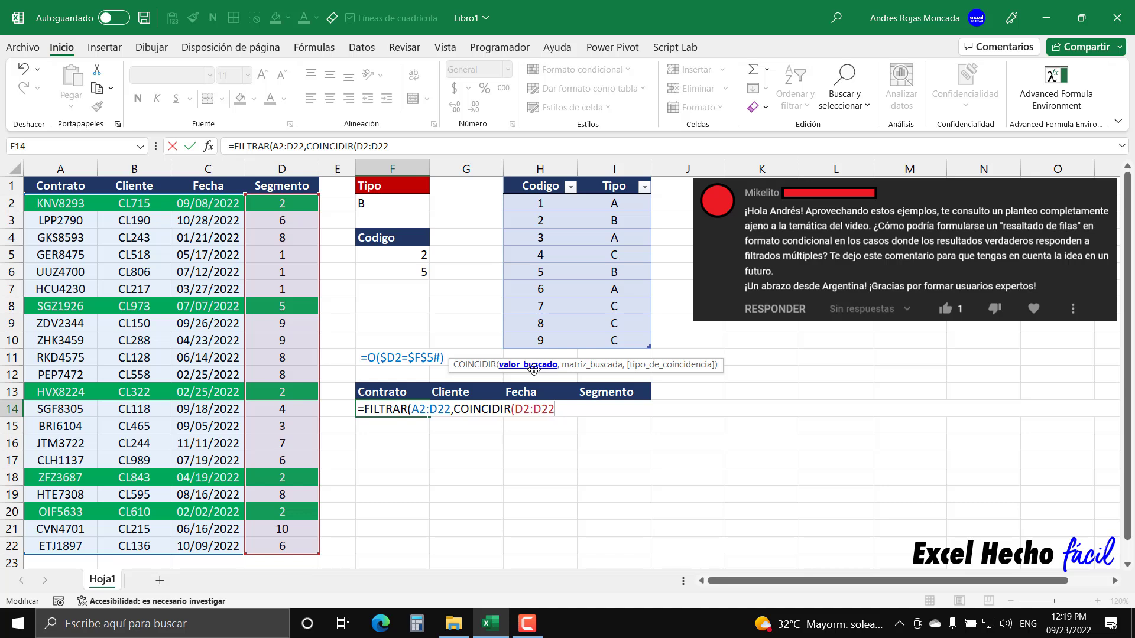
pyautogui.write(',')
pyautogui.click(421, 256)
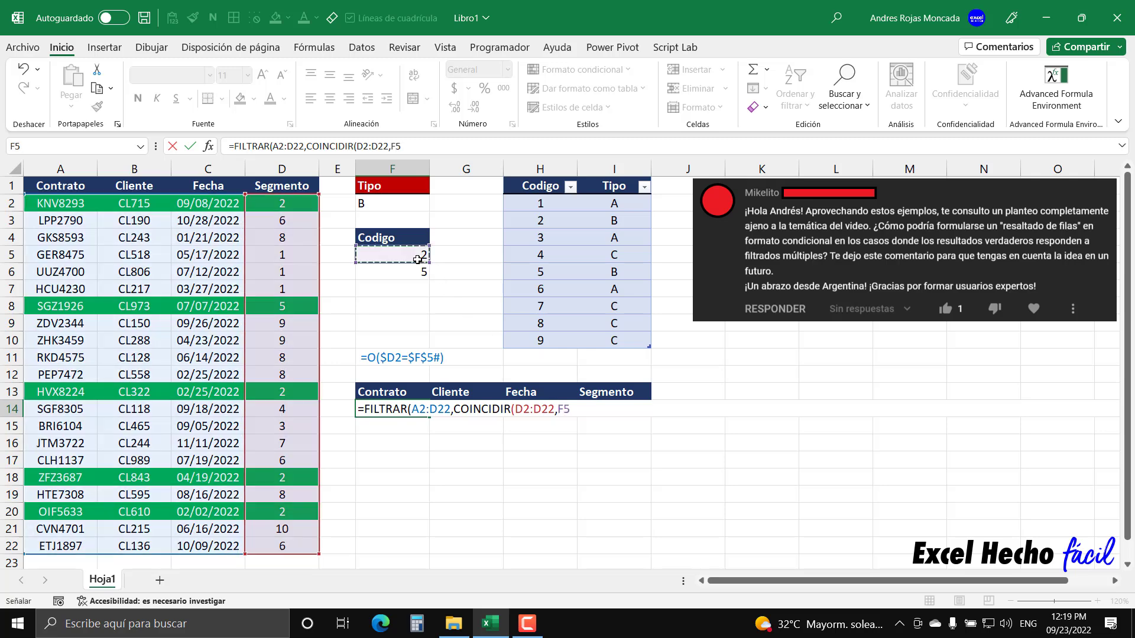
pyautogui.click(584, 412)
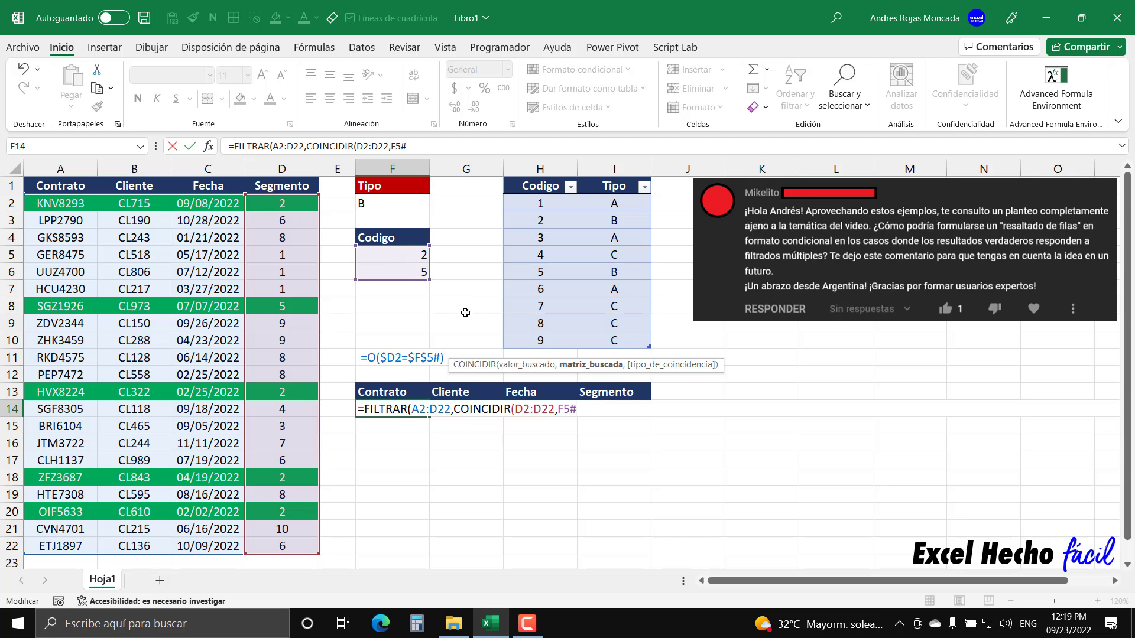
pyautogui.write(',0')
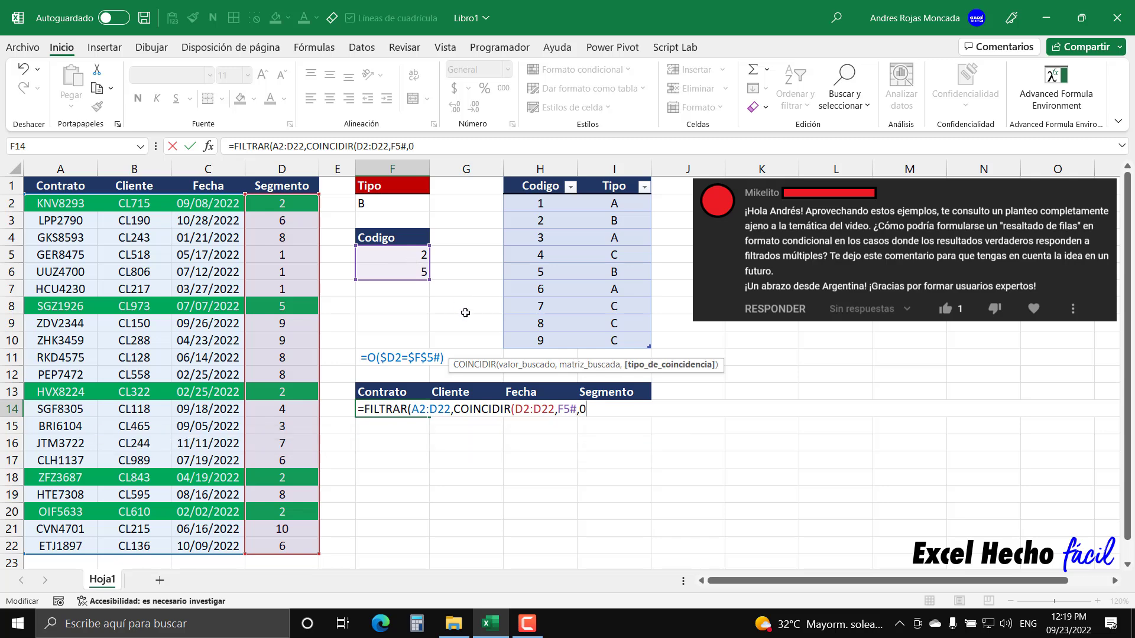
pyautogui.write(')')
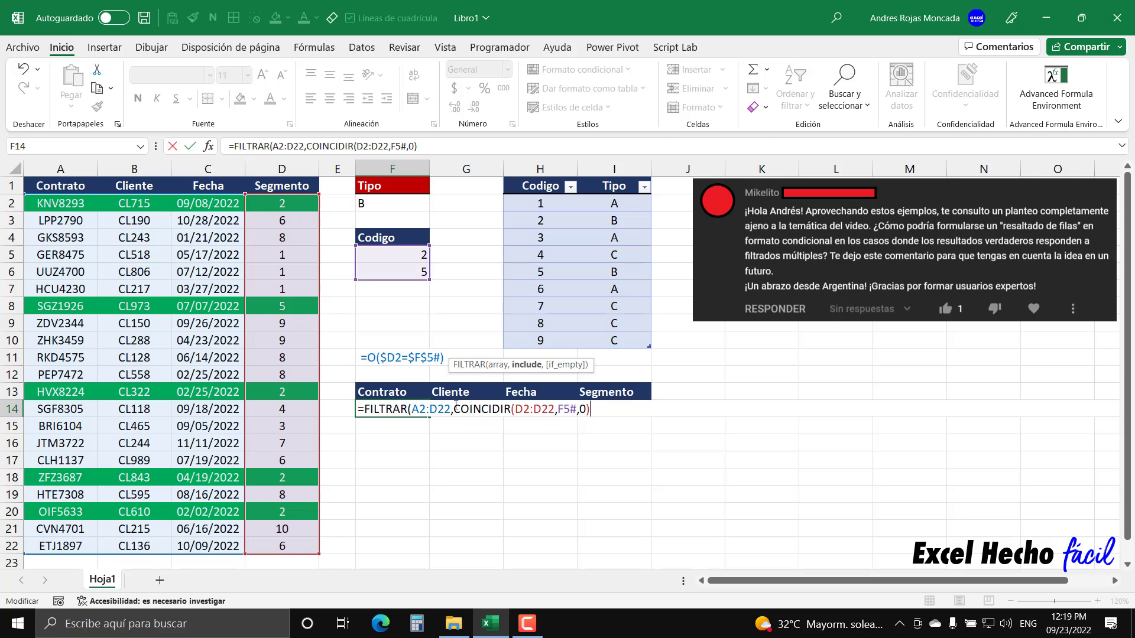
pyautogui.moveTo(453, 409); pyautogui.dragTo(591, 409)
pyautogui.press('F9')
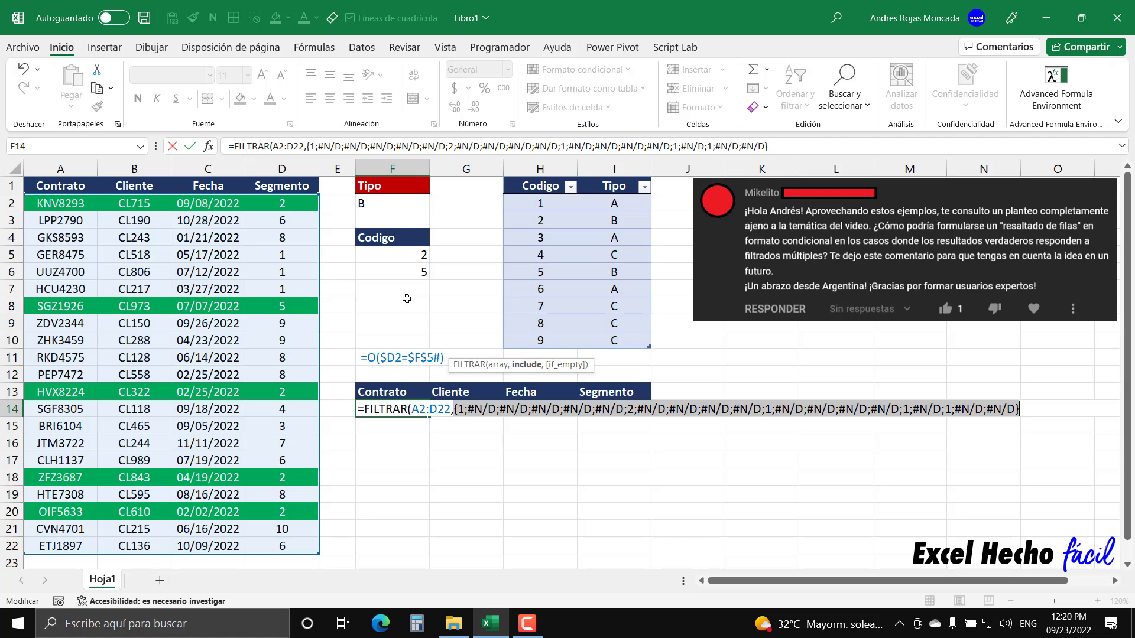
pyautogui.hotkey('ctrl', 'z')
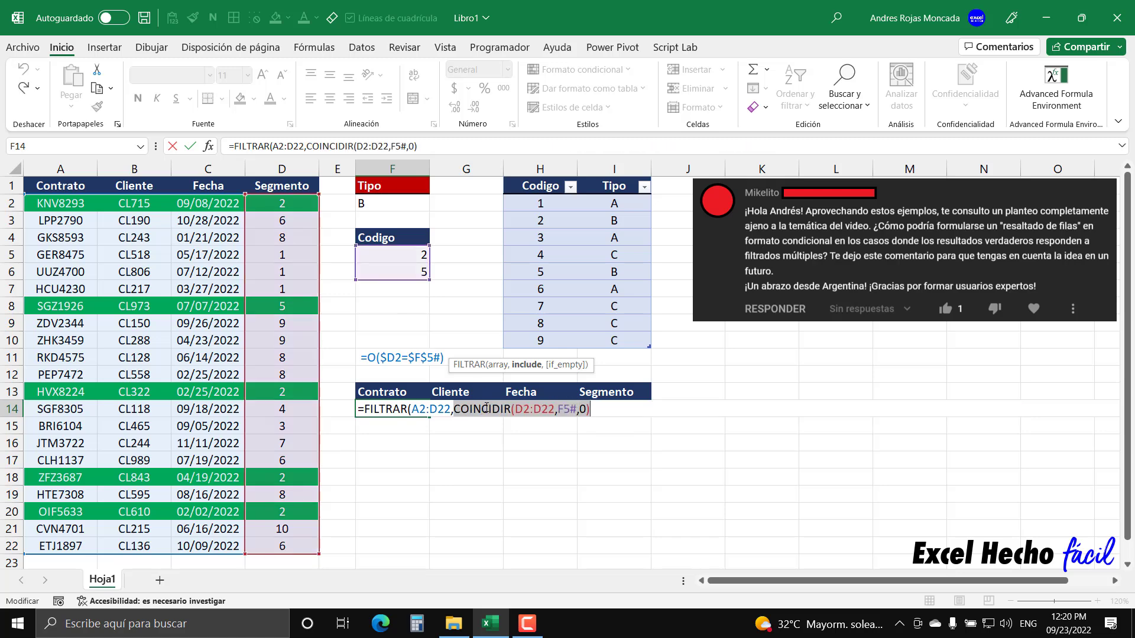
pyautogui.click(454, 410)
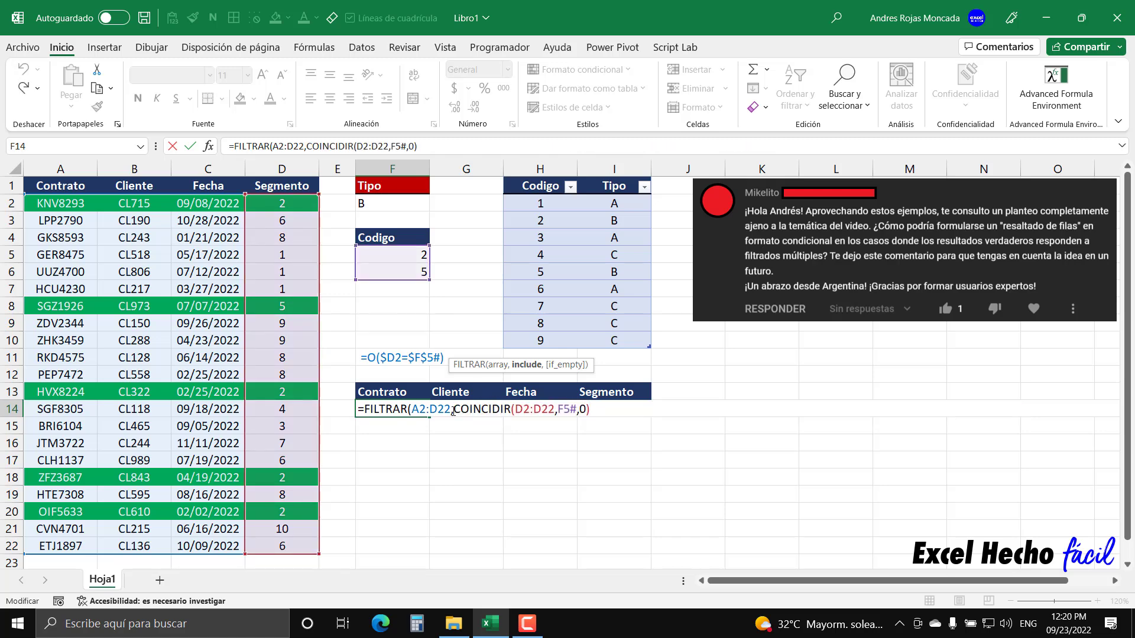
pyautogui.moveTo(453, 410); pyautogui.dragTo(590, 410)
pyautogui.press('F9')
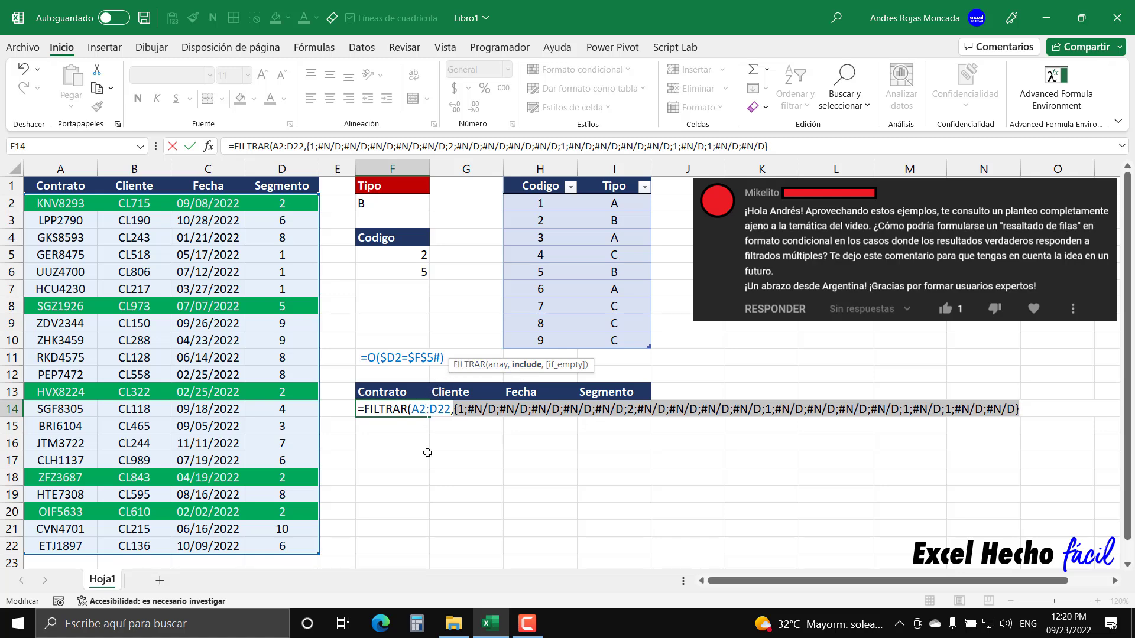
pyautogui.hotkey('ctrl', 'z')
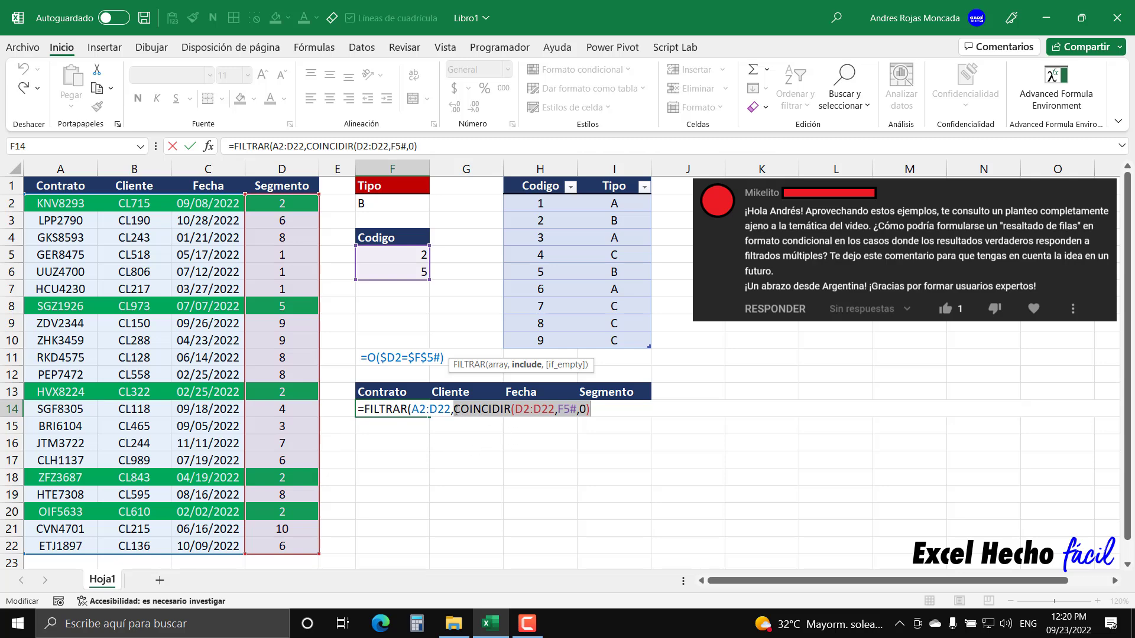
# Step: Wrap COINCIDIR(D2:D22,F5#,0) in F14's formula inside ESNUMERO( … )
pyautogui.press('Left')
pyautogui.write('esnbu')
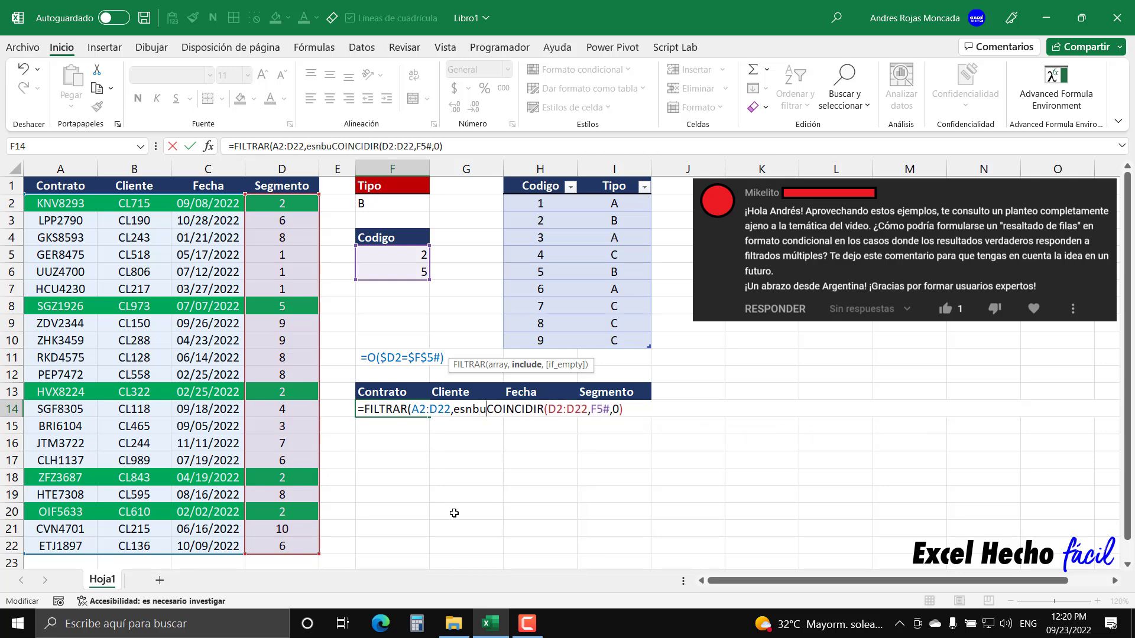
pyautogui.press('BackSpace')
pyautogui.press('BackSpace')
pyautogui.write('u')
pyautogui.press('Tab')
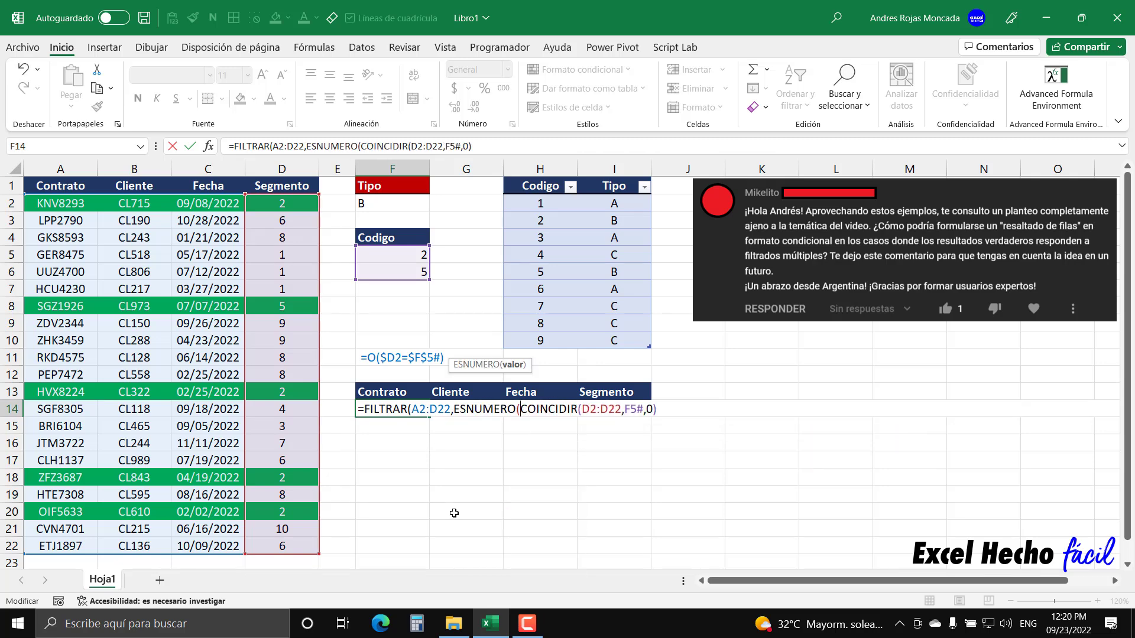
pyautogui.hotkey('shift', 'End')
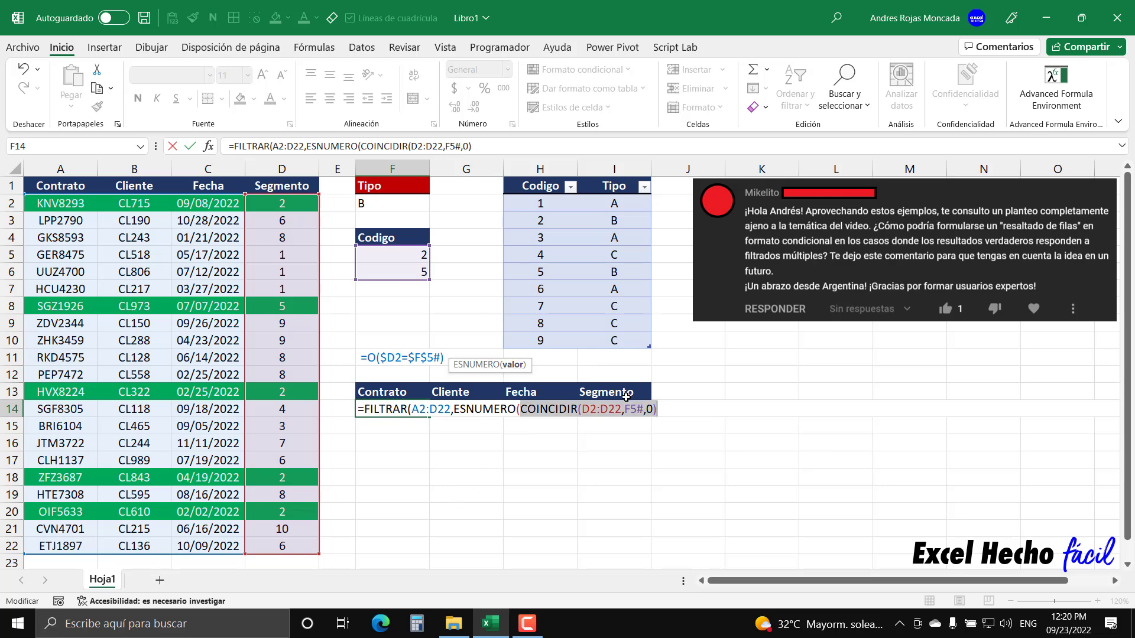
pyautogui.press('End')
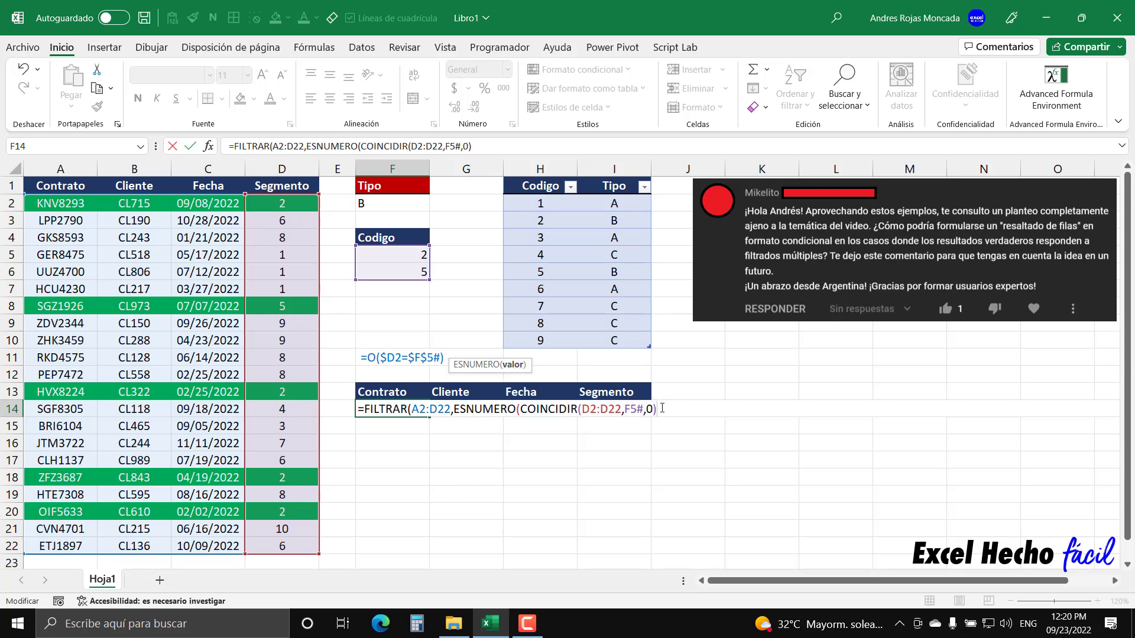
pyautogui.write(')')
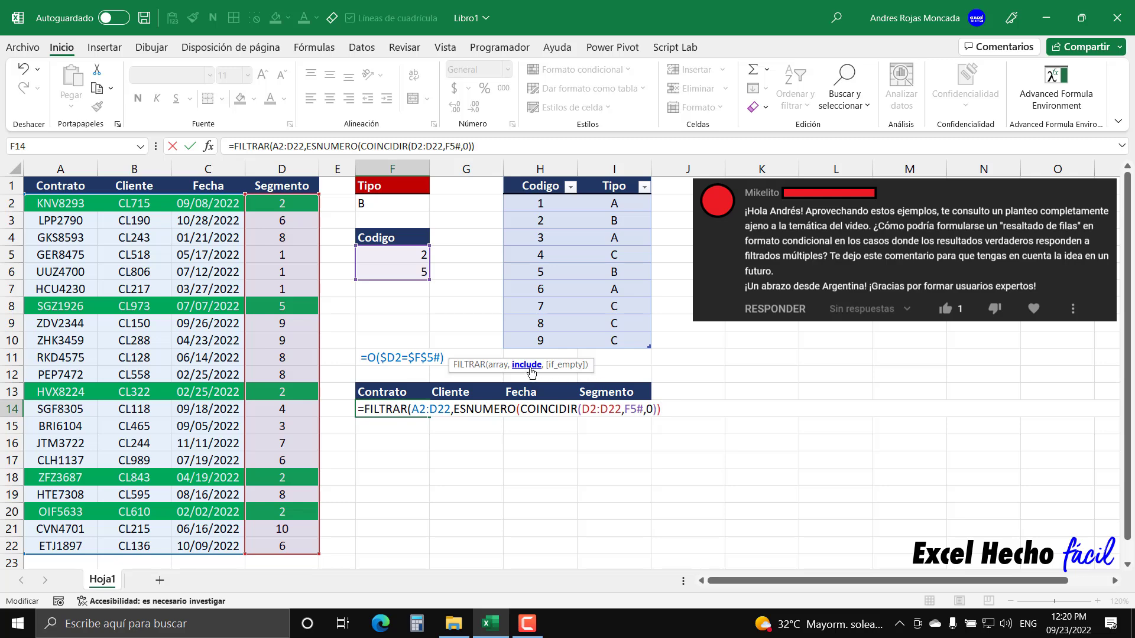
# Step: Preview the include argument's VERDADERO/FALSO array with F9, then undo the evaluation
pyautogui.click(529, 367)
pyautogui.press('F9')
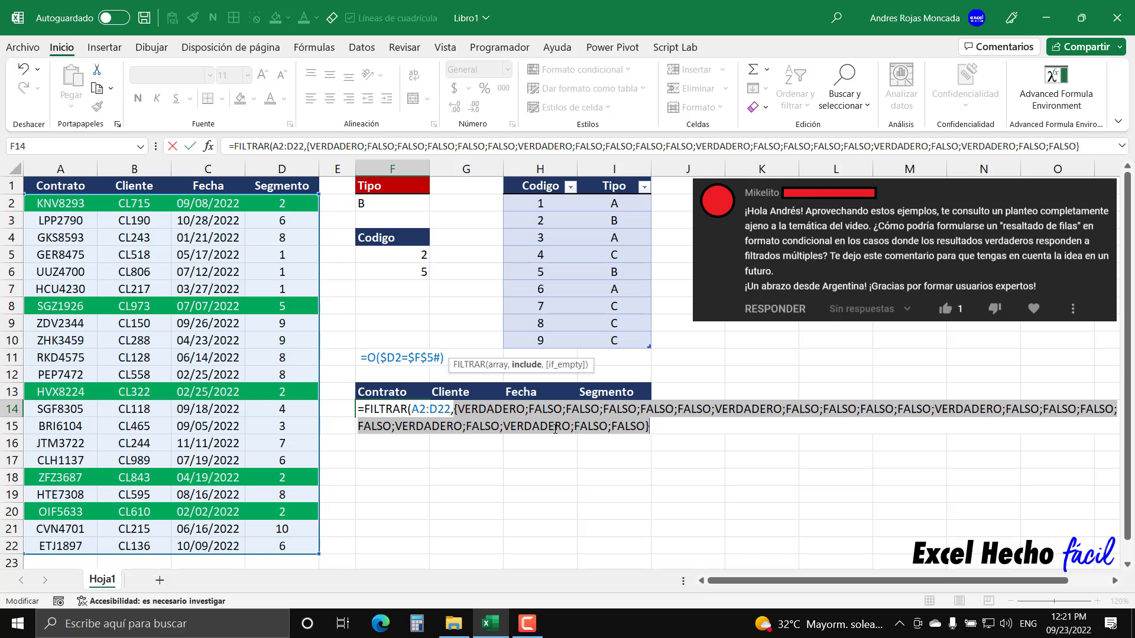
pyautogui.hotkey('ctrl', 'z')
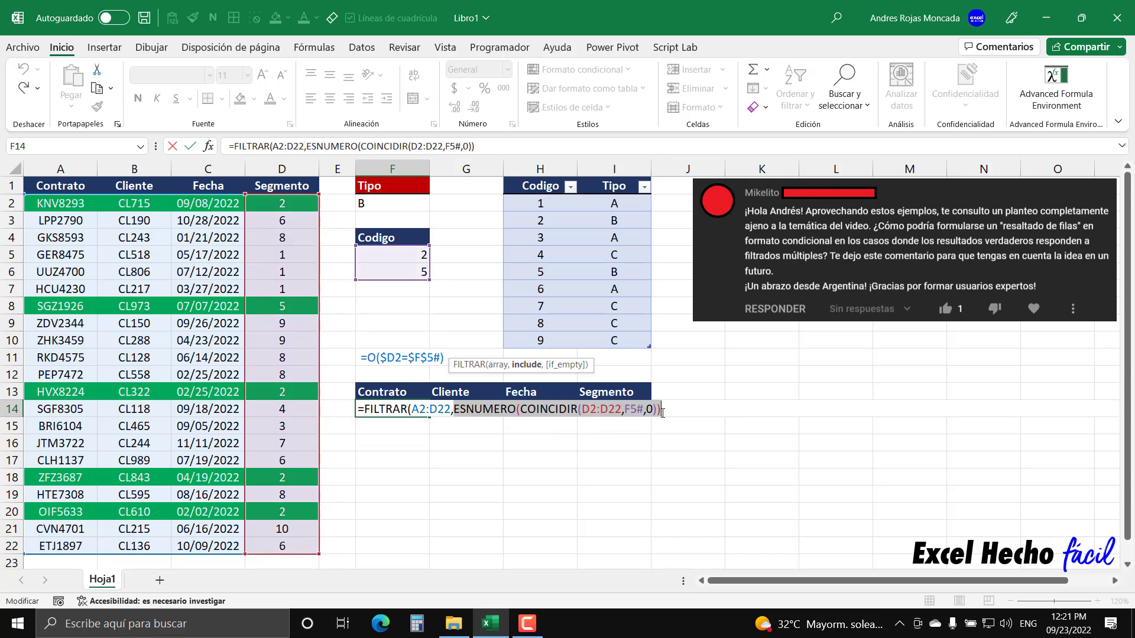
# Step: Commit =FILTRAR(A2:D22,ESNUMERO(COINCIDIR(D2:D22,F5#,0))) in F14, listing the Segmento 2 and 5 contracts
pyautogui.press('Return')
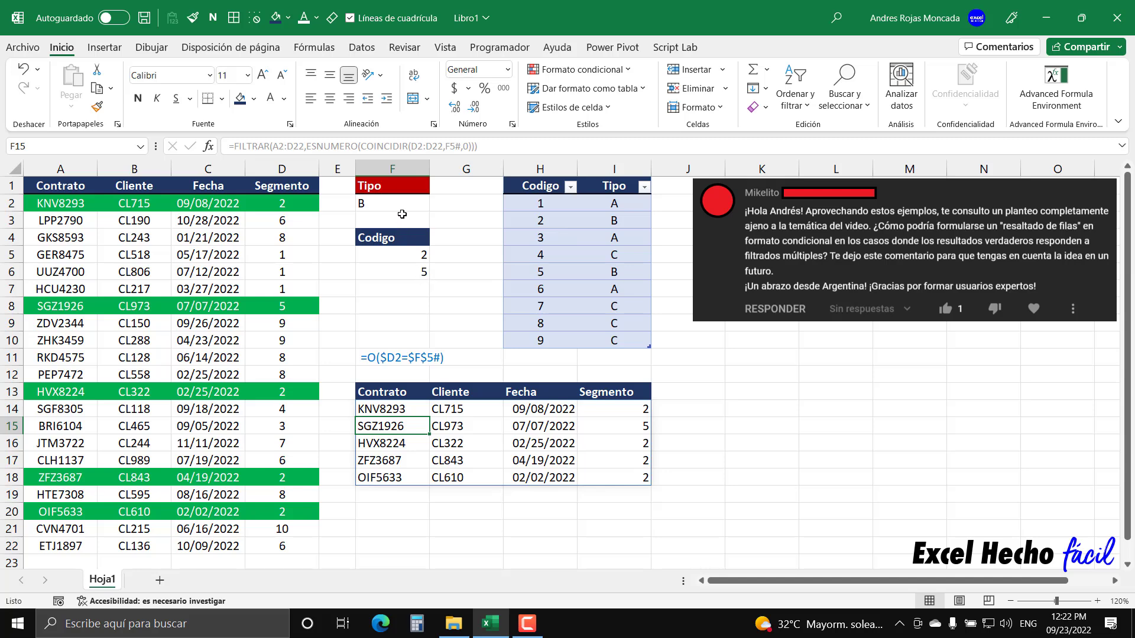
pyautogui.click(401, 203)
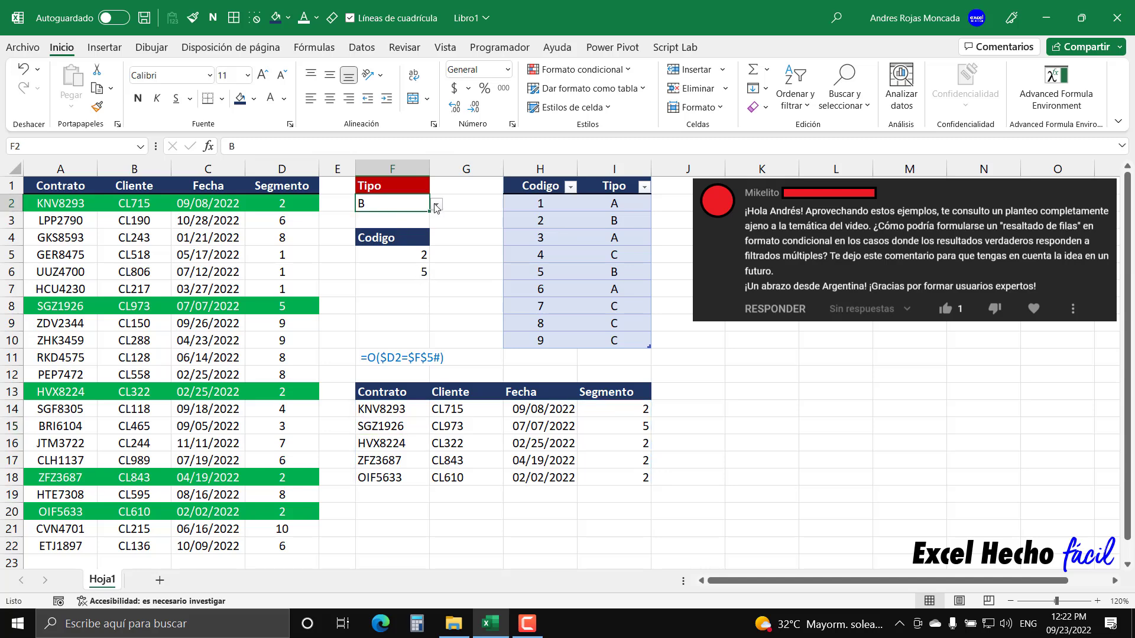
# Step: Change Tipo in F2 to A, so contracts for segments 1, 3 and 6 appear
pyautogui.click(437, 204)
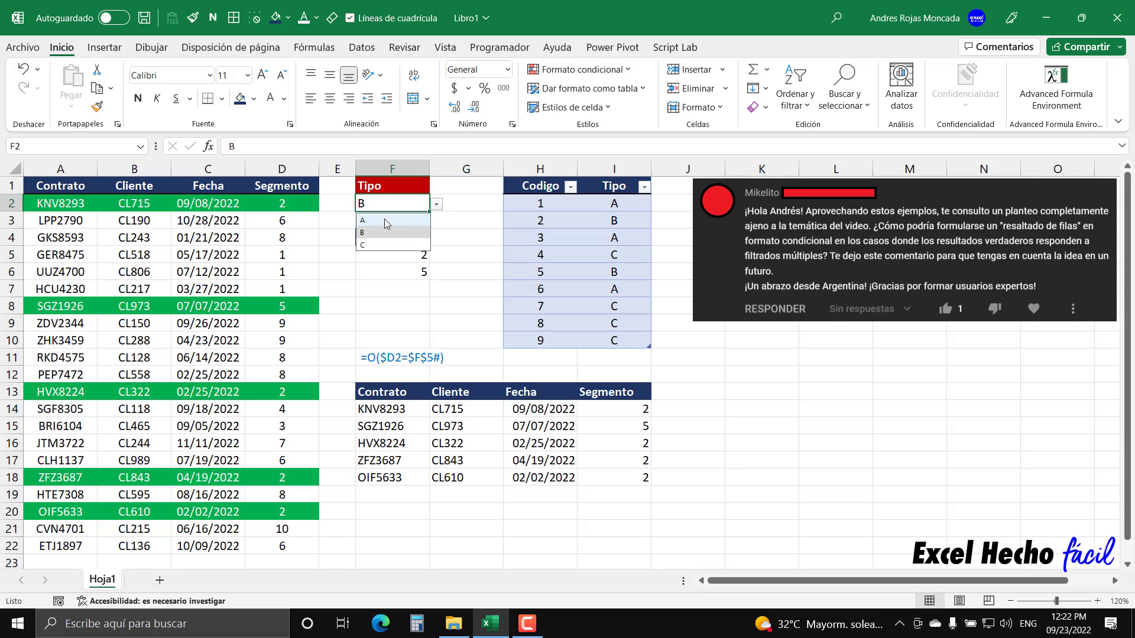
pyautogui.click(386, 222)
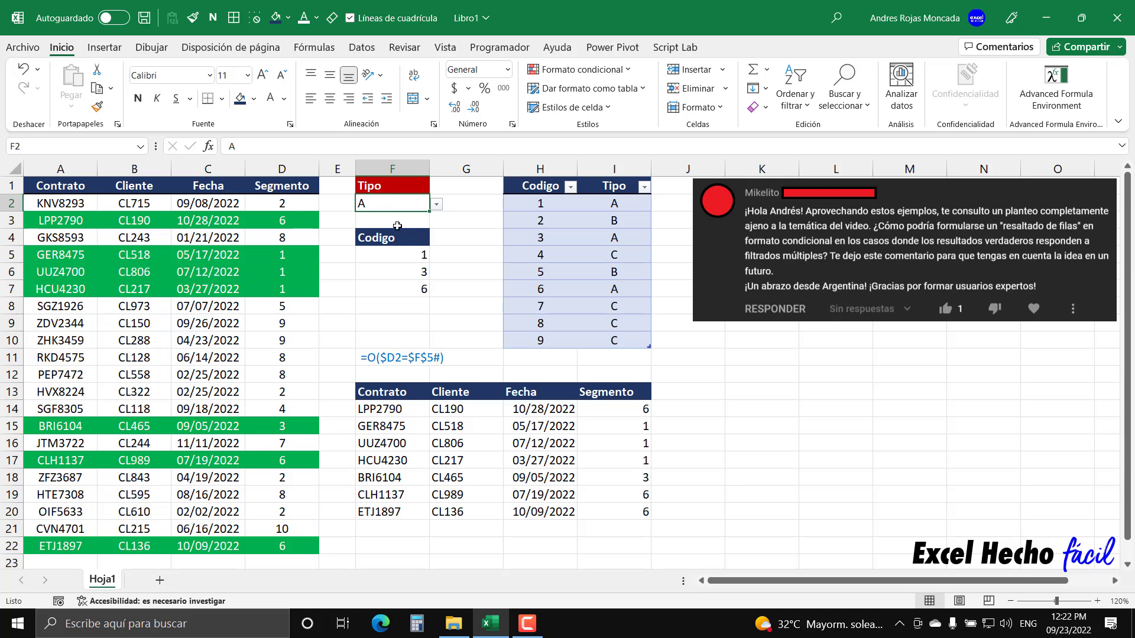
pyautogui.click(400, 256)
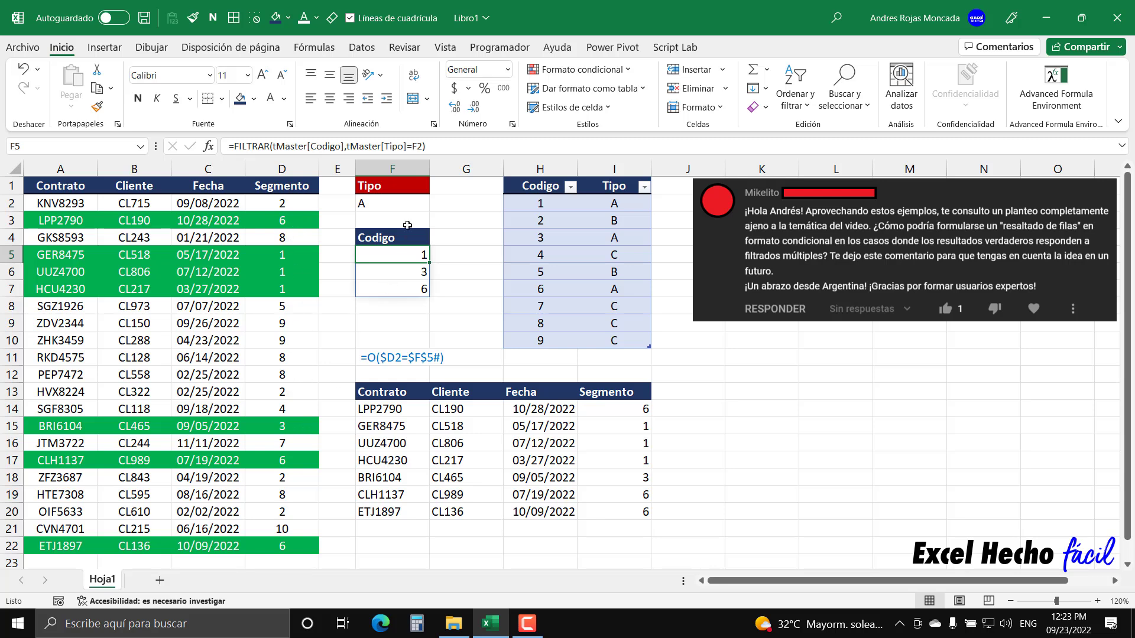
# Step: Change Tipo to C and select the resulting Codigo list 4, 7, 8, 9 in F4:F8
pyautogui.click(408, 206)
pyautogui.click(436, 204)
pyautogui.click(385, 245)
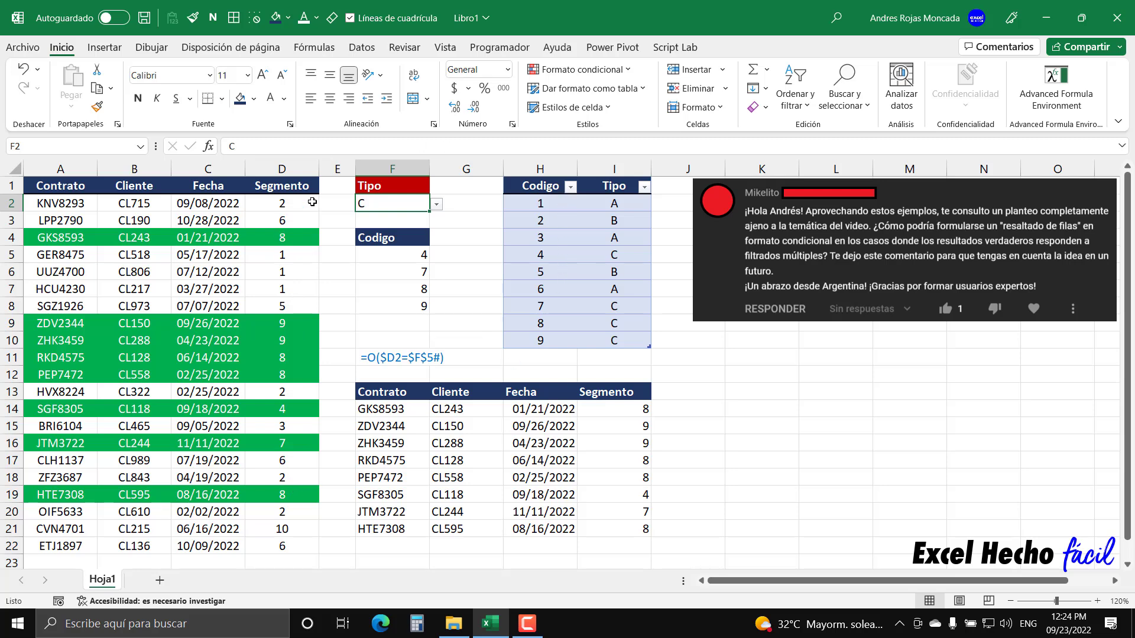
pyautogui.moveTo(414, 238); pyautogui.dragTo(414, 306)
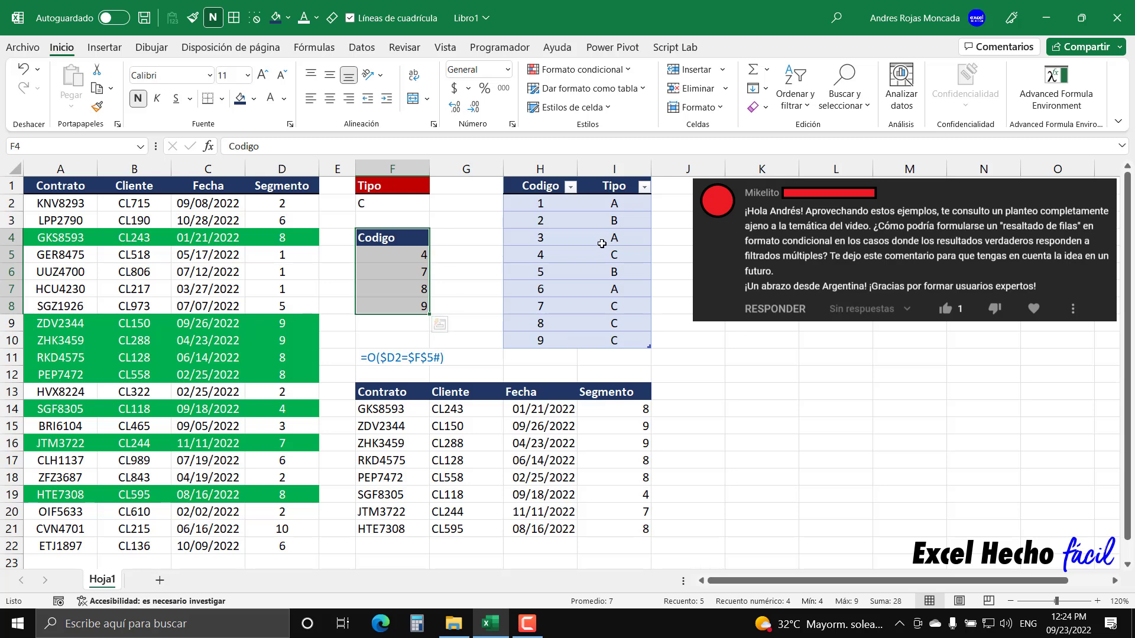
# Step: Set Tipo back to B so only segments 2 and 5 are listed
pyautogui.click(411, 203)
pyautogui.click(438, 208)
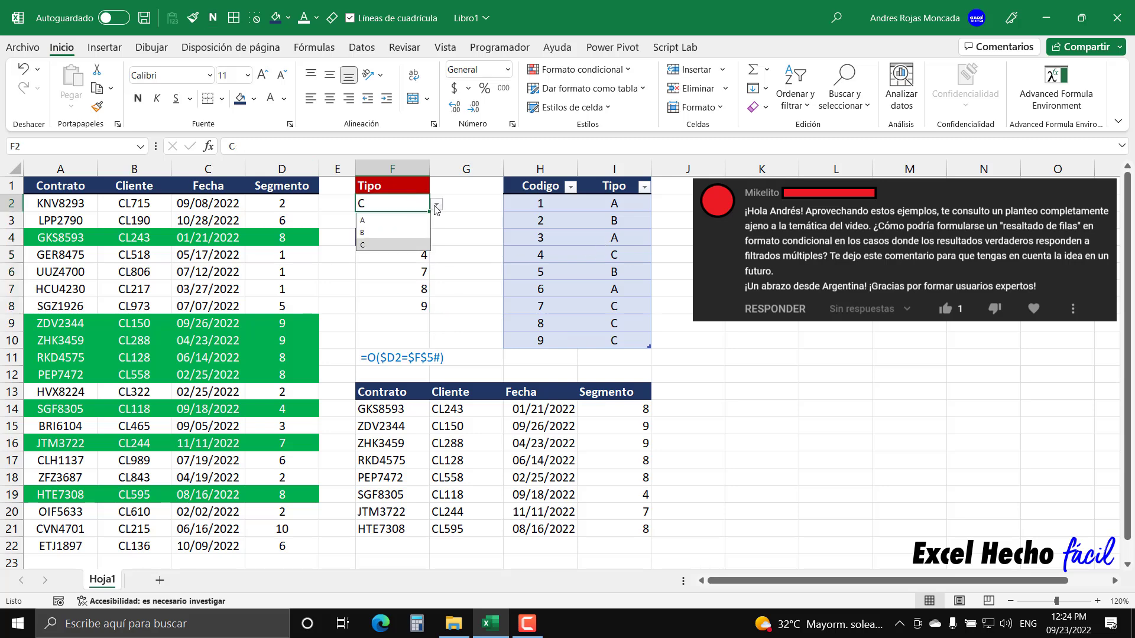
pyautogui.click(380, 234)
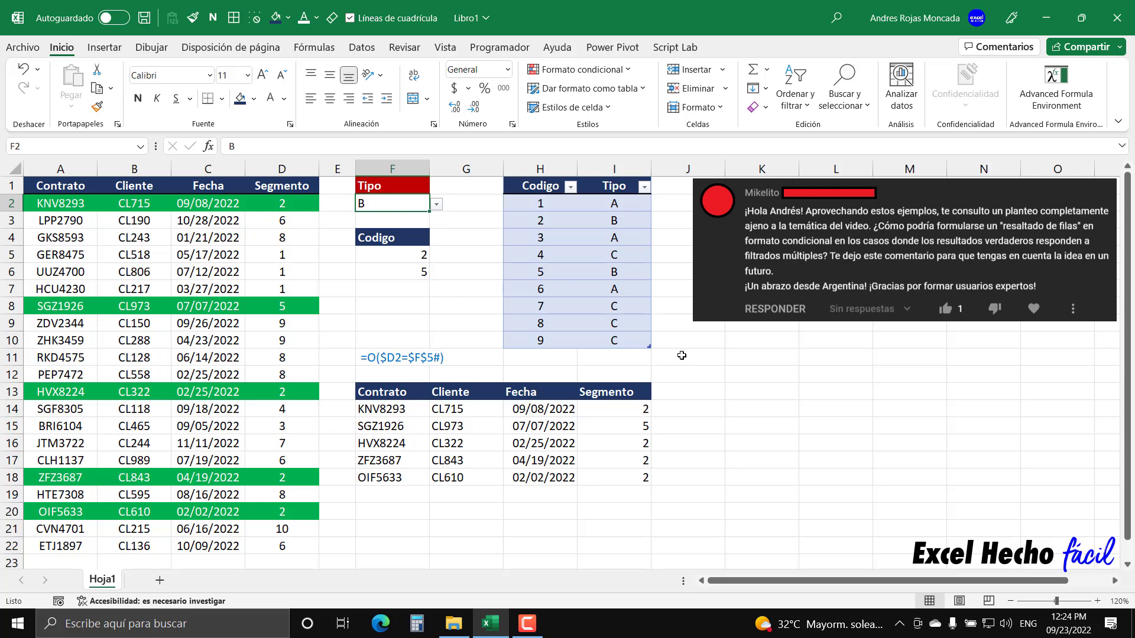
pyautogui.click(567, 357)
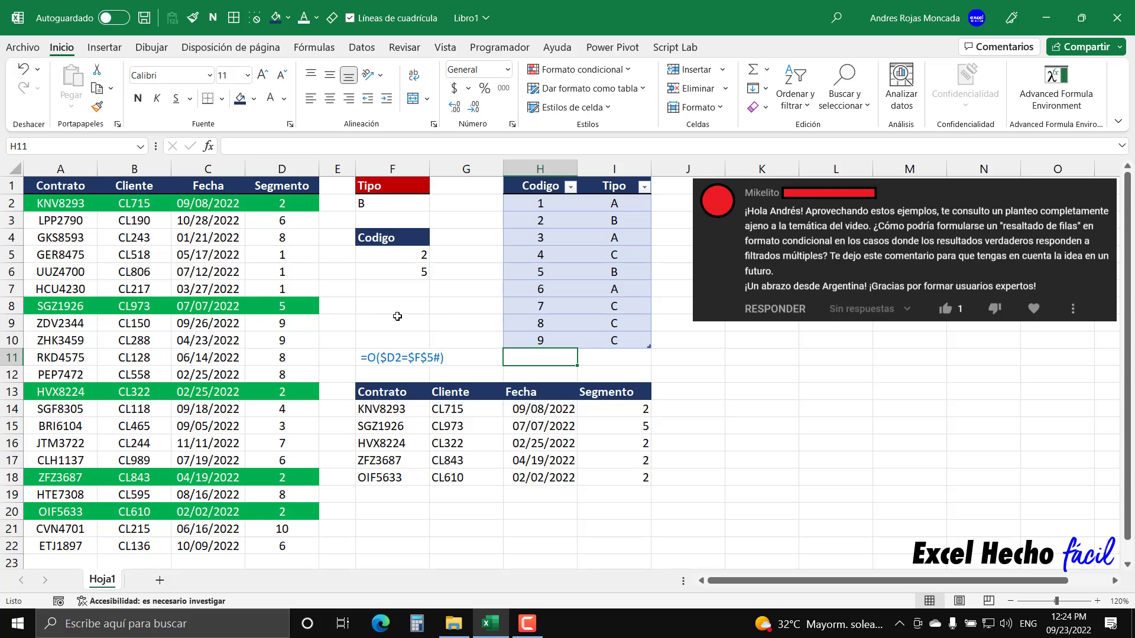
# Step: Add Codigo 10 with Tipo B in H11:I11, extending the lookup table
pyautogui.write('10')
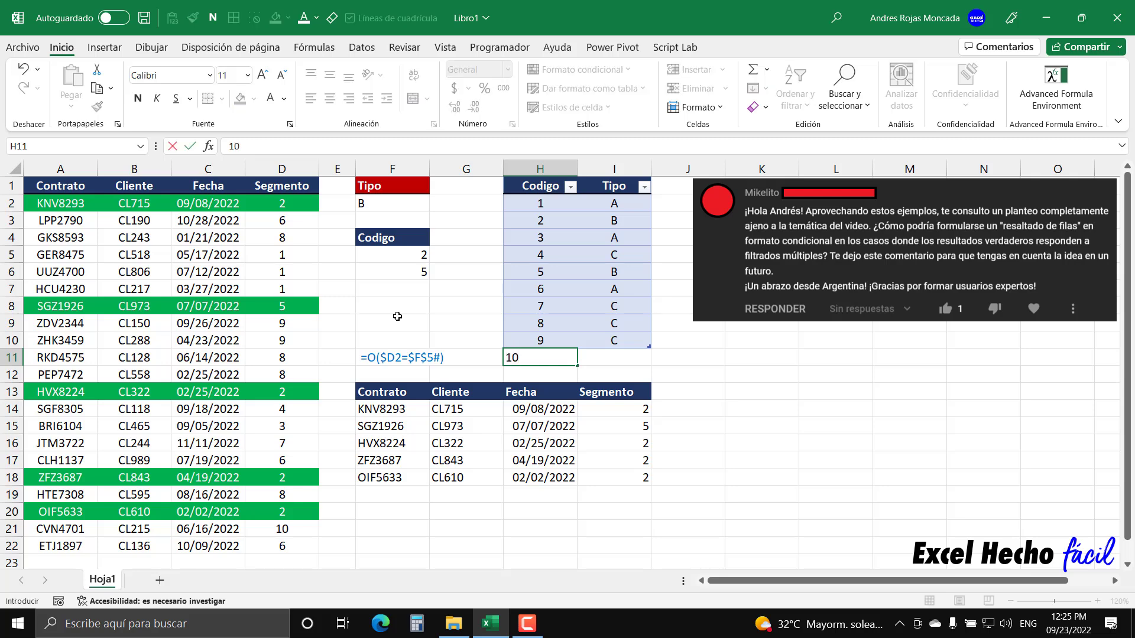
pyautogui.press('Tab')
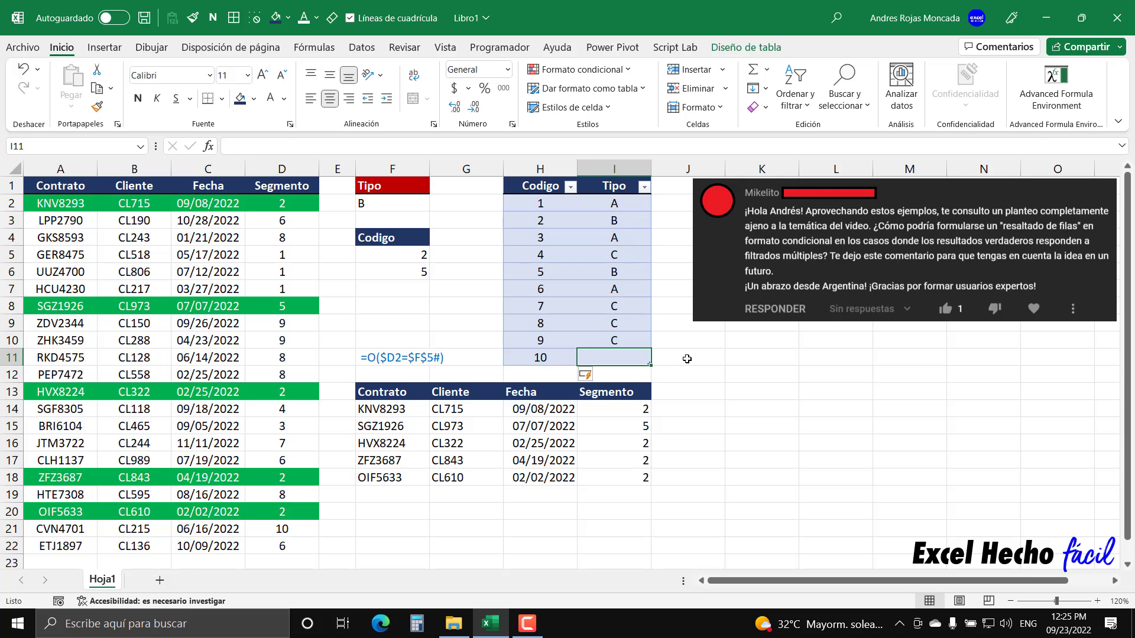
pyautogui.write('B')
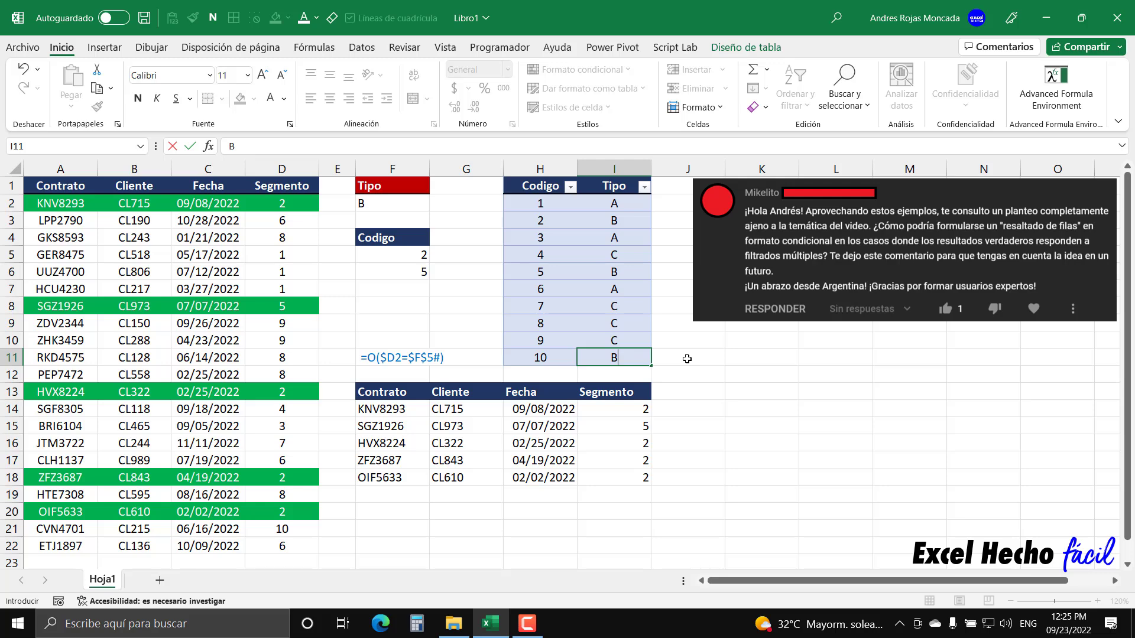
pyautogui.press('Return')
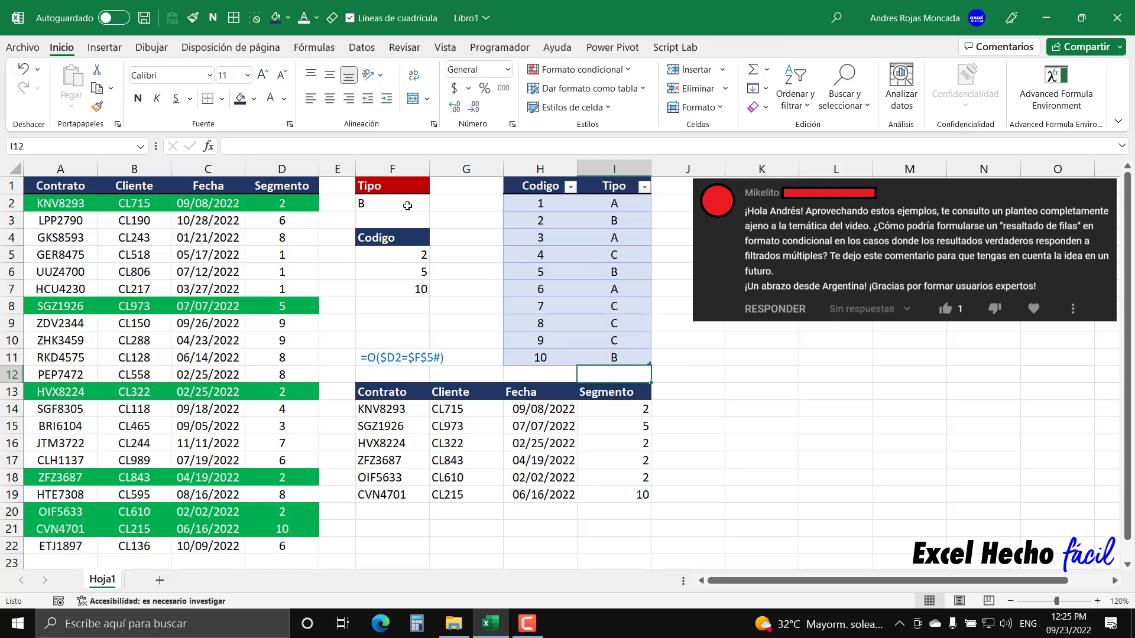
pyautogui.moveTo(286, 527); pyautogui.dragTo(69, 531)
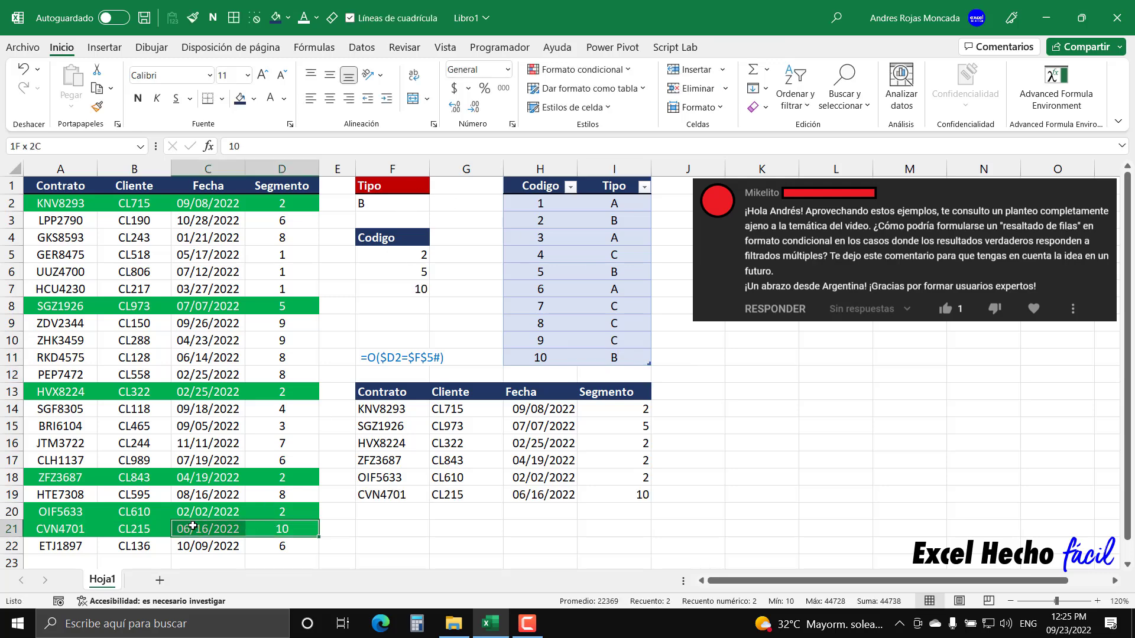
pyautogui.click(412, 253)
pyautogui.click(408, 288)
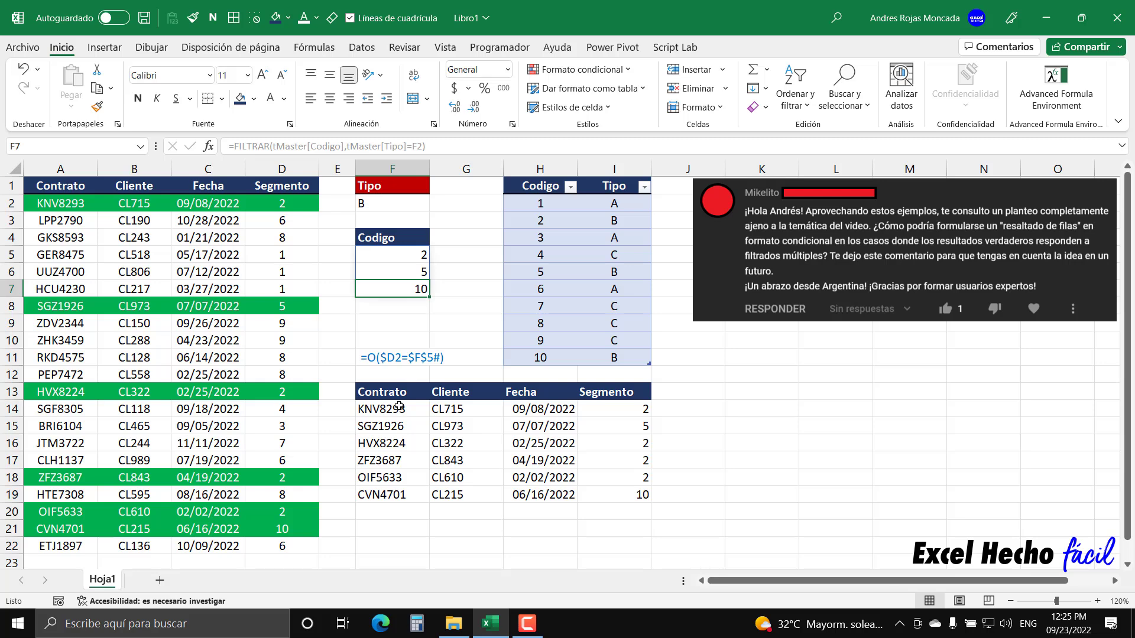
pyautogui.moveTo(396, 495); pyautogui.dragTo(606, 494)
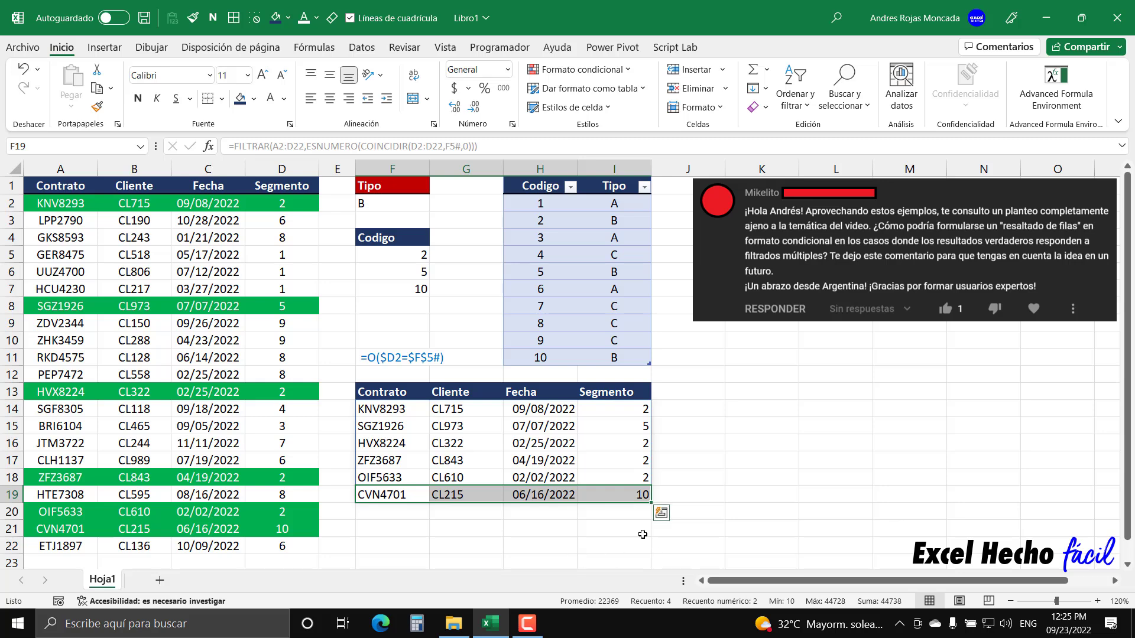
pyautogui.click(738, 357)
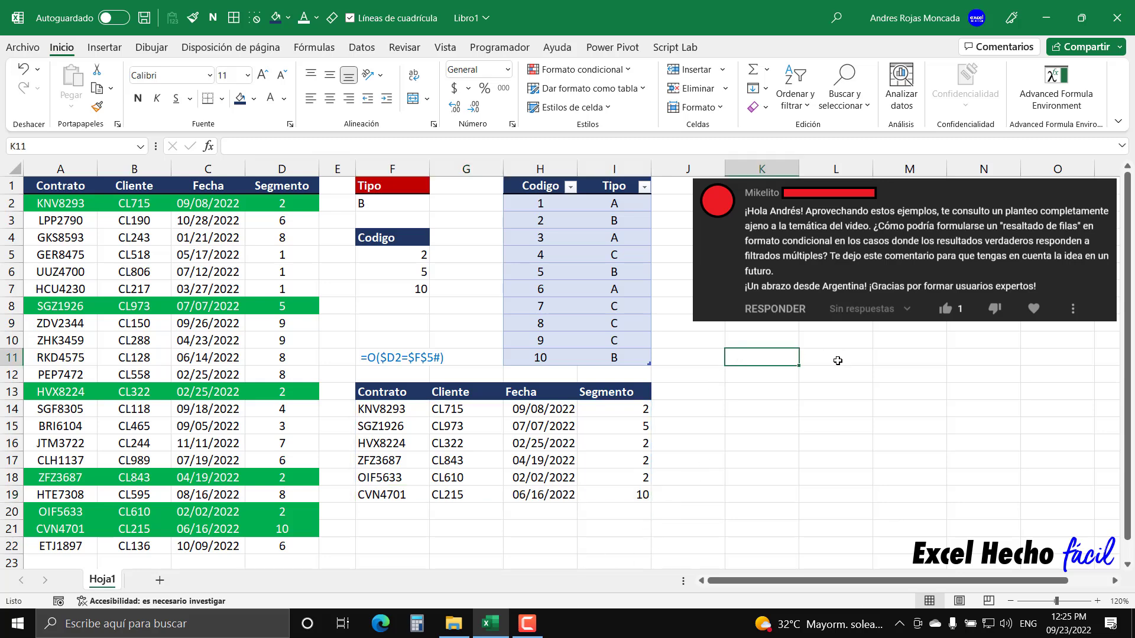